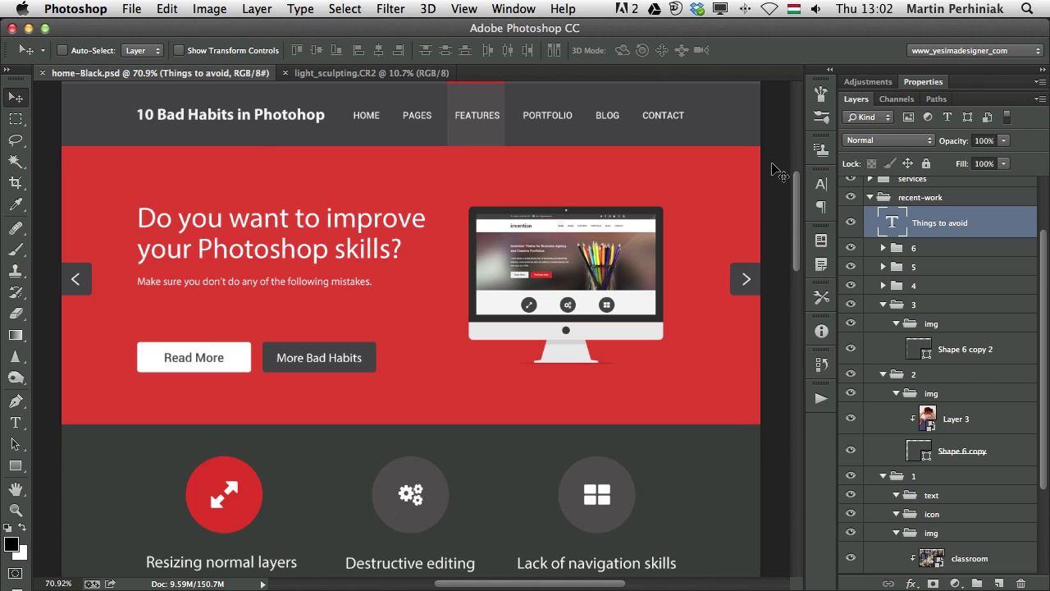
- Open the contents of the red-haired portrait's smart object in the Things to avoid section, closing light_sculpting.CR2 without saving
scroll(393, 411, down, 10)
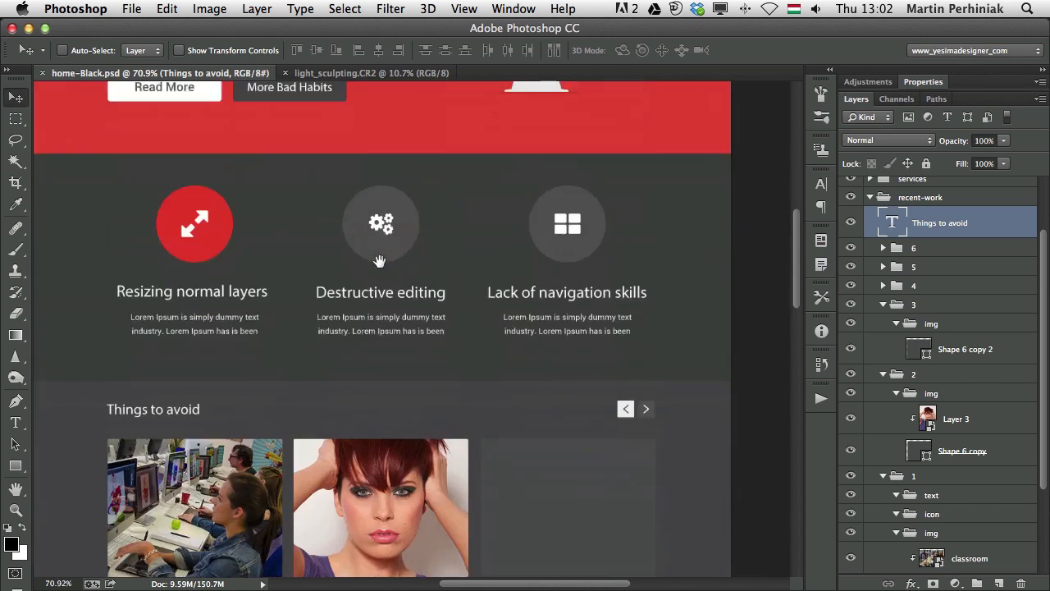
super+click(397, 417)
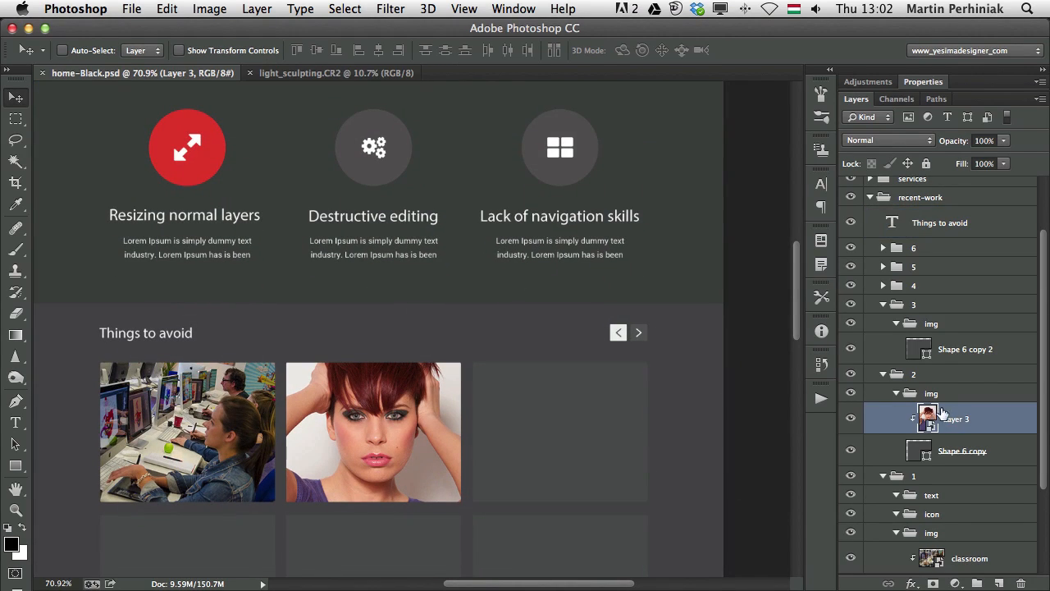
double_click(928, 418)
key(super+plus)
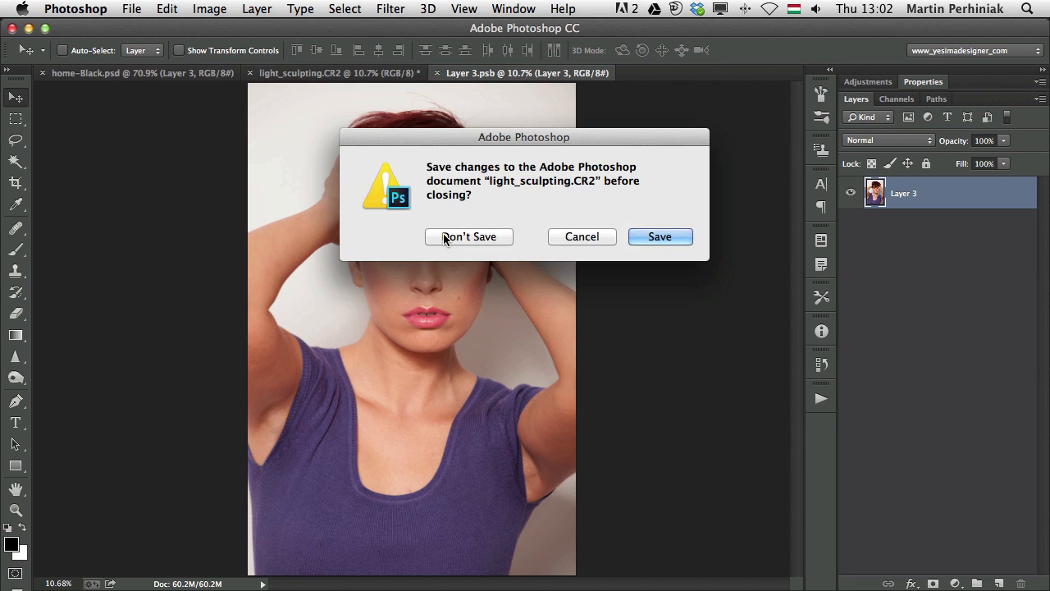
click(479, 240)
click(418, 275)
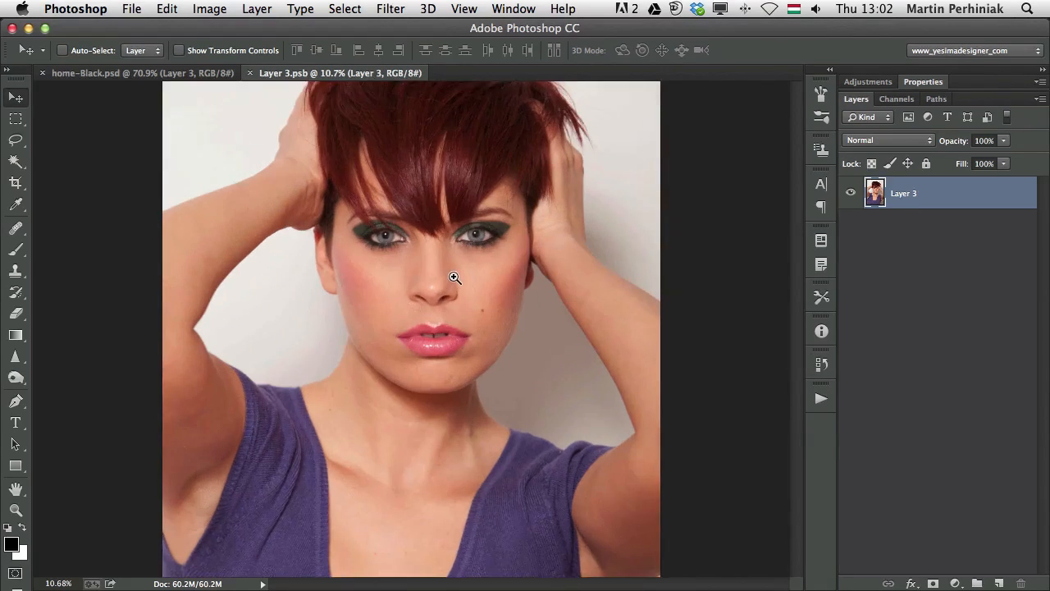
drag(414, 226, 415, 312)
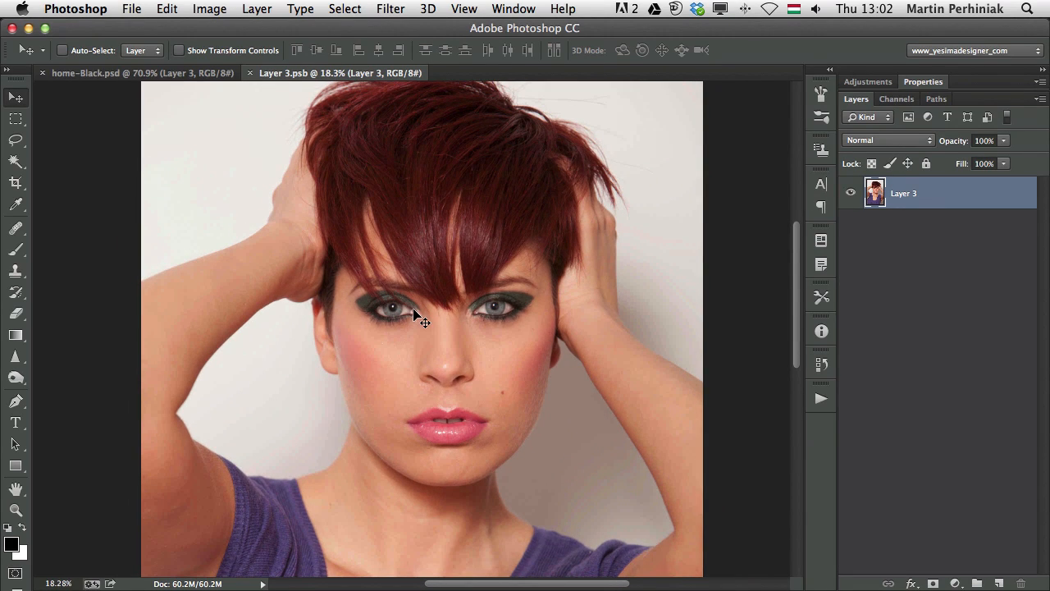
click(219, 6)
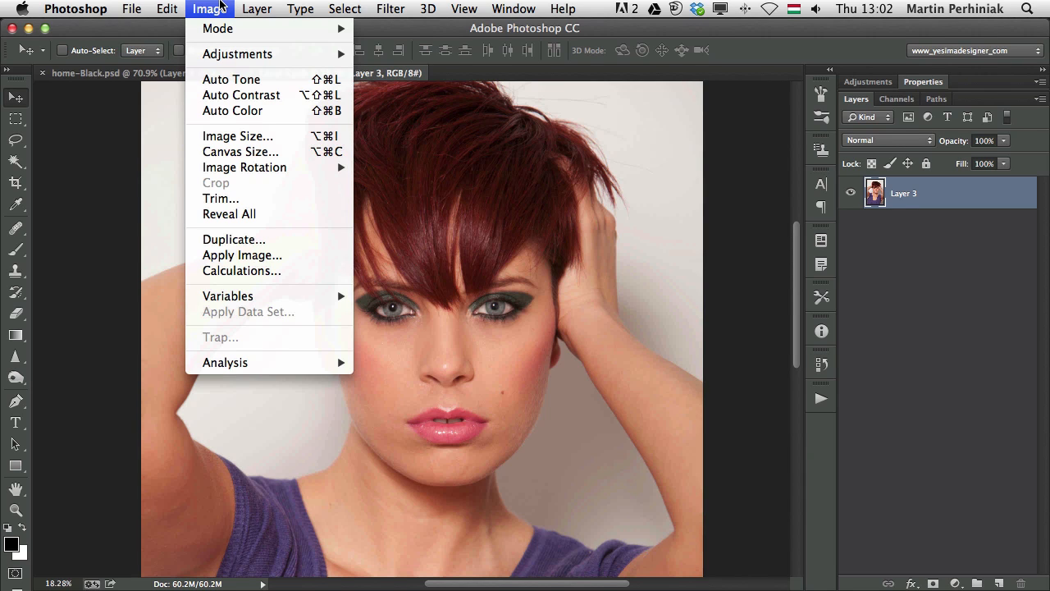
click(933, 317)
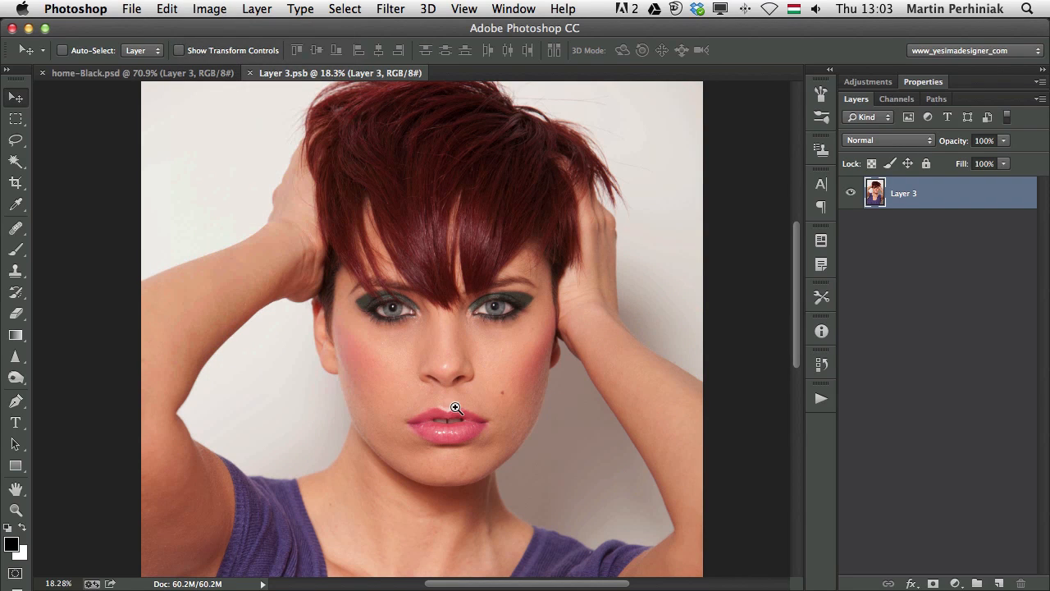
- Lighten the nose and both cheeks directly on the portrait layer with the Dodge tool
scroll(484, 410, up, 3)
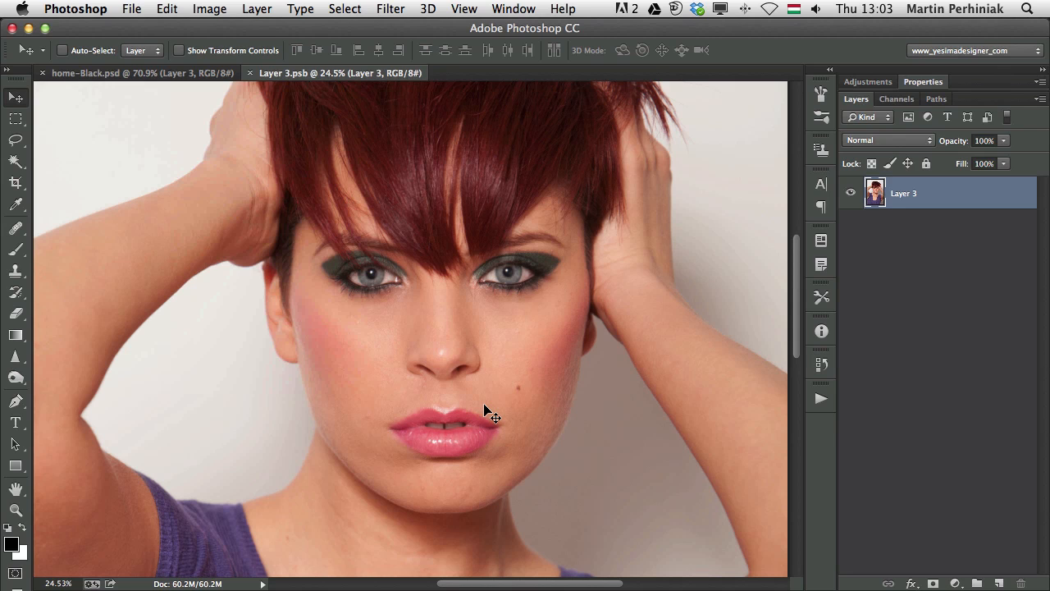
drag(16, 378, 37, 384)
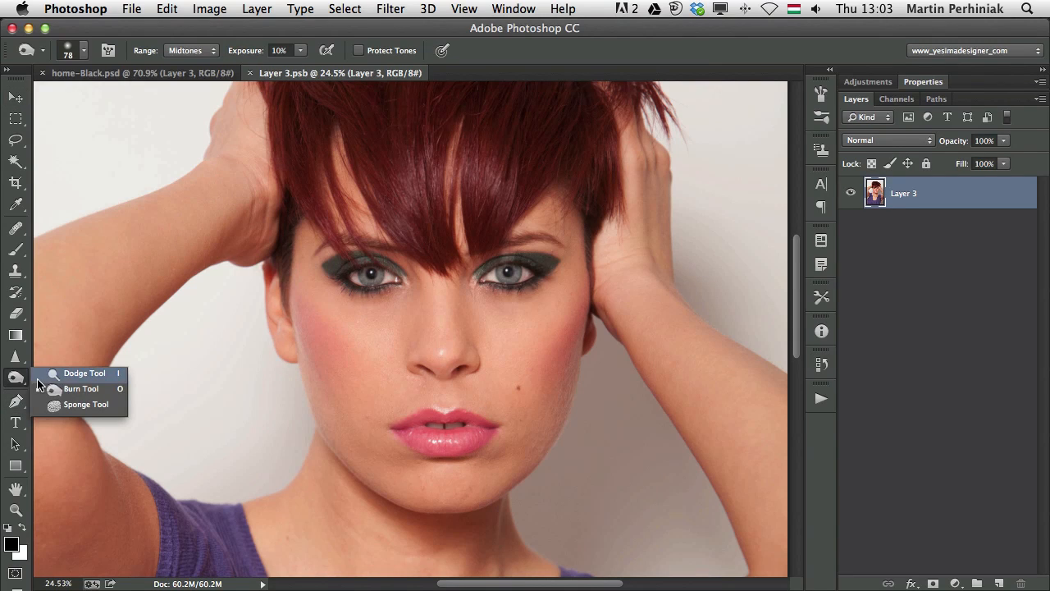
click(87, 377)
mouse_move(420, 327)
mouse_down()
mouse_move(438, 330)
mouse_move(422, 311)
mouse_move(435, 266)
mouse_move(436, 292)
mouse_up()
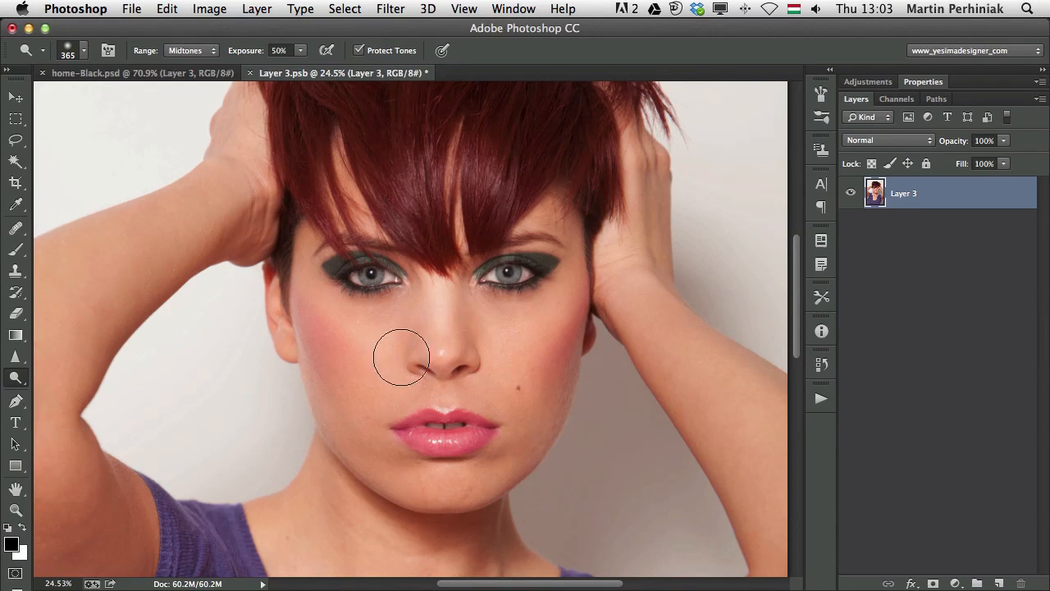
mouse_move(401, 356)
mouse_down()
mouse_move(354, 351)
mouse_move(345, 313)
mouse_move(379, 388)
mouse_move(379, 307)
mouse_up()
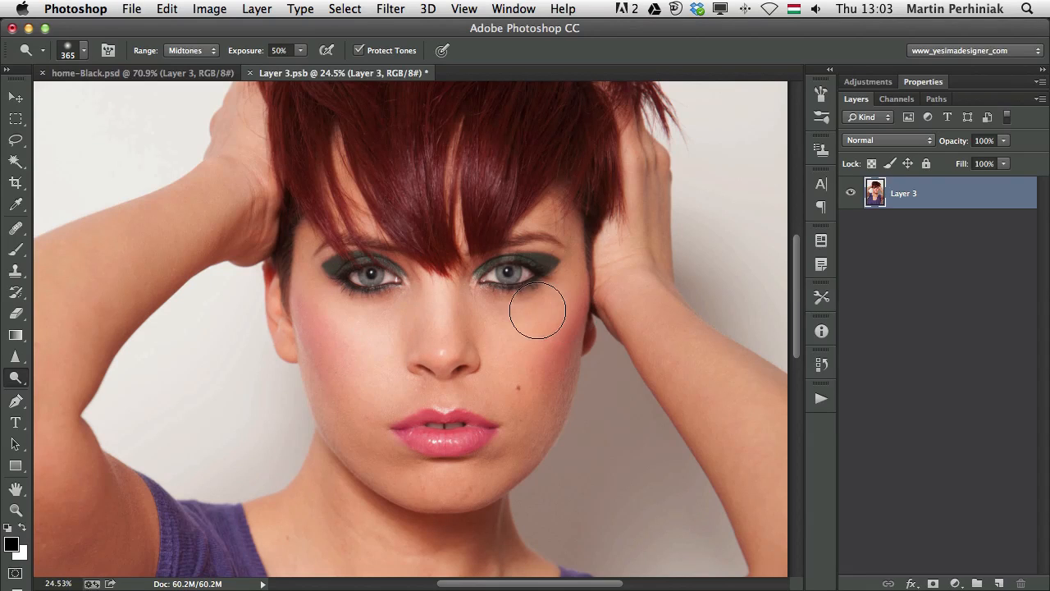
mouse_move(537, 310)
mouse_down()
mouse_move(502, 356)
mouse_move(533, 338)
mouse_move(520, 354)
mouse_move(508, 300)
mouse_up()
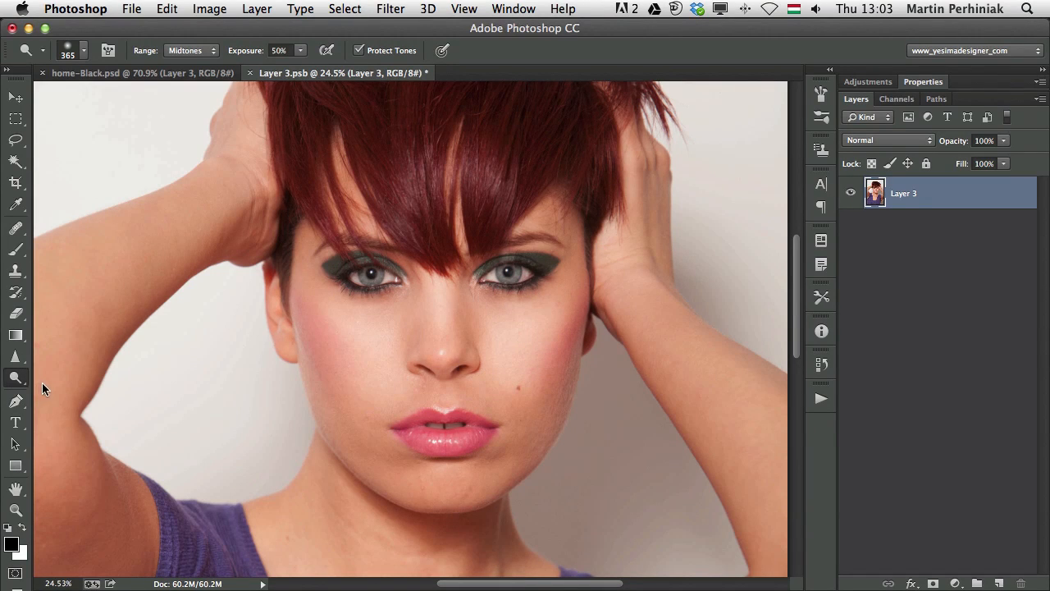
- Darken the eye makeup and the outer sides of the face directly on the portrait layer with the Burn tool
right_click(16, 377)
click(78, 389)
mouse_move(386, 342)
mouse_down()
mouse_move(429, 343)
mouse_move(365, 332)
mouse_move(384, 328)
mouse_up()
mouse_move(363, 253)
mouse_down()
mouse_move(326, 251)
mouse_move(412, 260)
mouse_move(331, 255)
mouse_up()
mouse_move(581, 261)
mouse_down()
mouse_move(482, 260)
mouse_move(542, 248)
mouse_move(437, 251)
mouse_move(570, 252)
mouse_move(523, 243)
mouse_move(550, 244)
mouse_move(482, 254)
mouse_up()
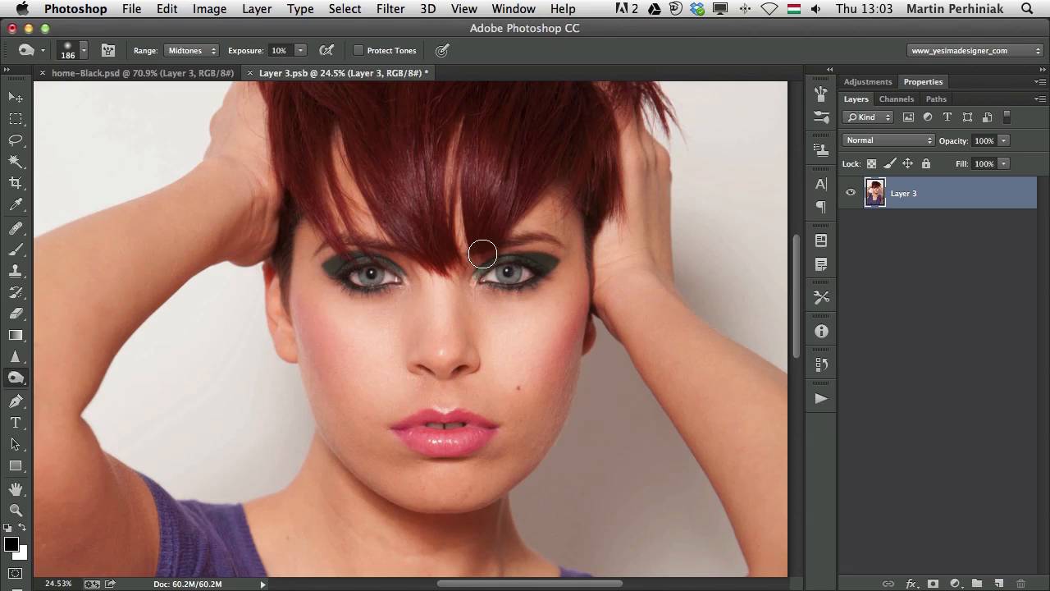
mouse_move(578, 289)
mouse_down()
mouse_move(607, 301)
mouse_move(563, 356)
mouse_up()
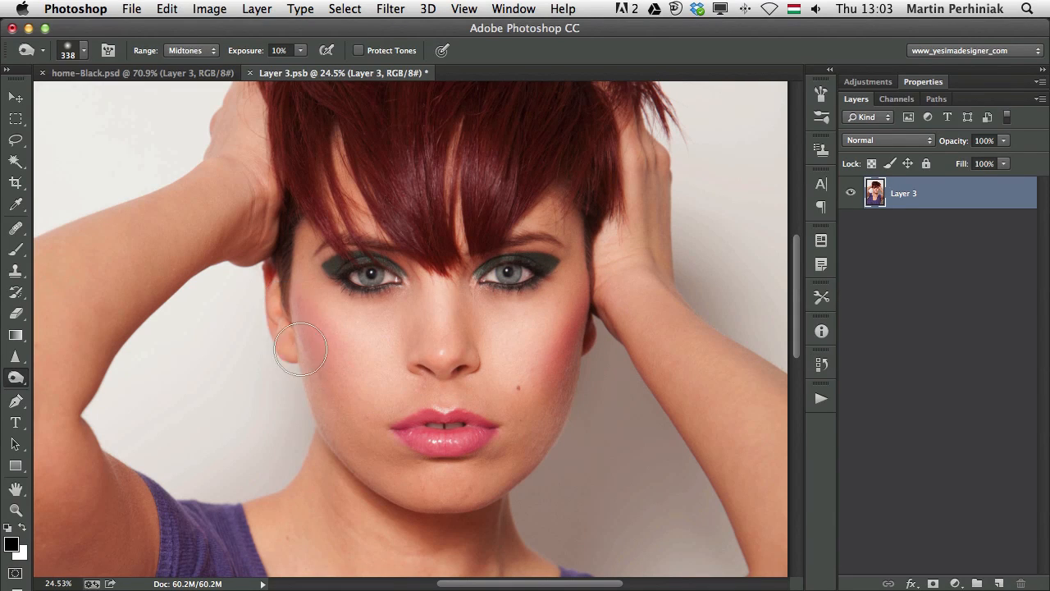
mouse_move(300, 349)
mouse_down()
mouse_move(295, 320)
mouse_move(311, 431)
mouse_move(300, 346)
mouse_up()
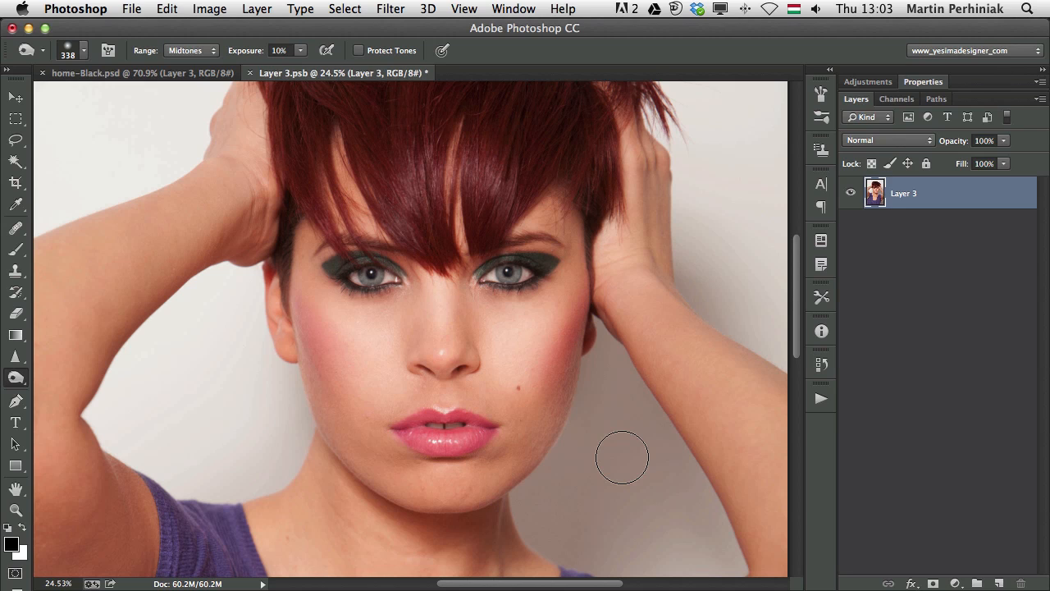
- Undo all the dodge and burn strokes made directly on the portrait layer
key(alt+super+z)
key(alt+super+z)
key(alt+super+z)
key(alt+super+z)
key(alt+super+z)
key(alt+super+z)
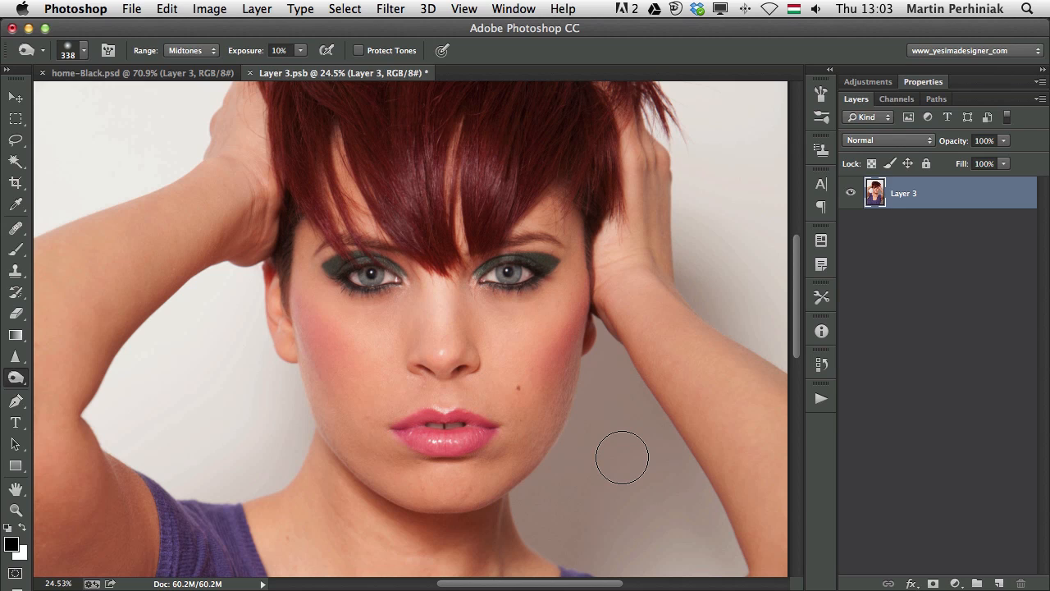
key(alt+super+z)
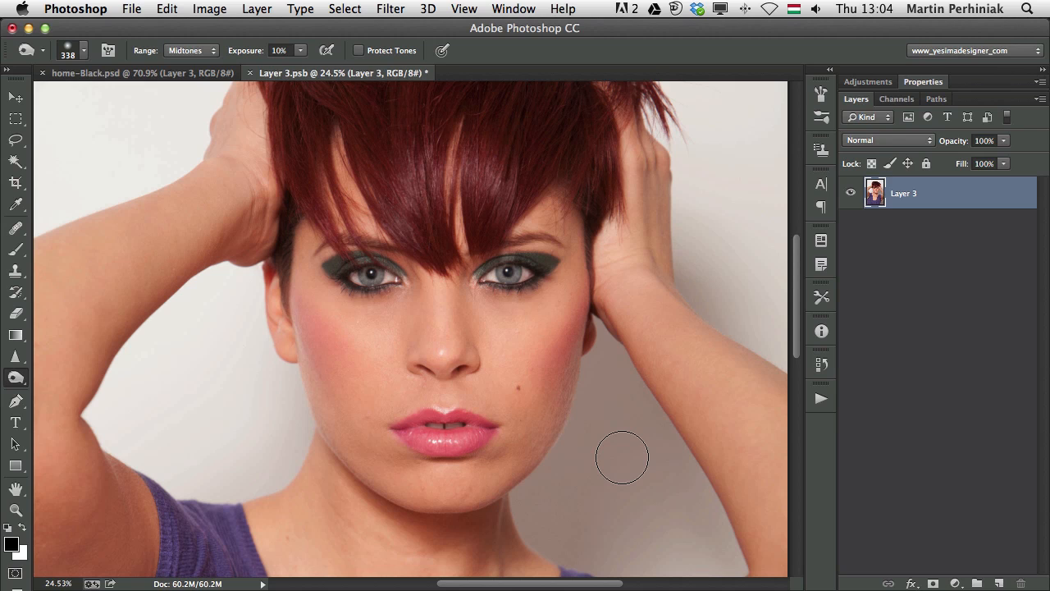
- Add a new layer above the portrait and fill it with 50% Gray in Normal mode at 100% opacity
click(998, 583)
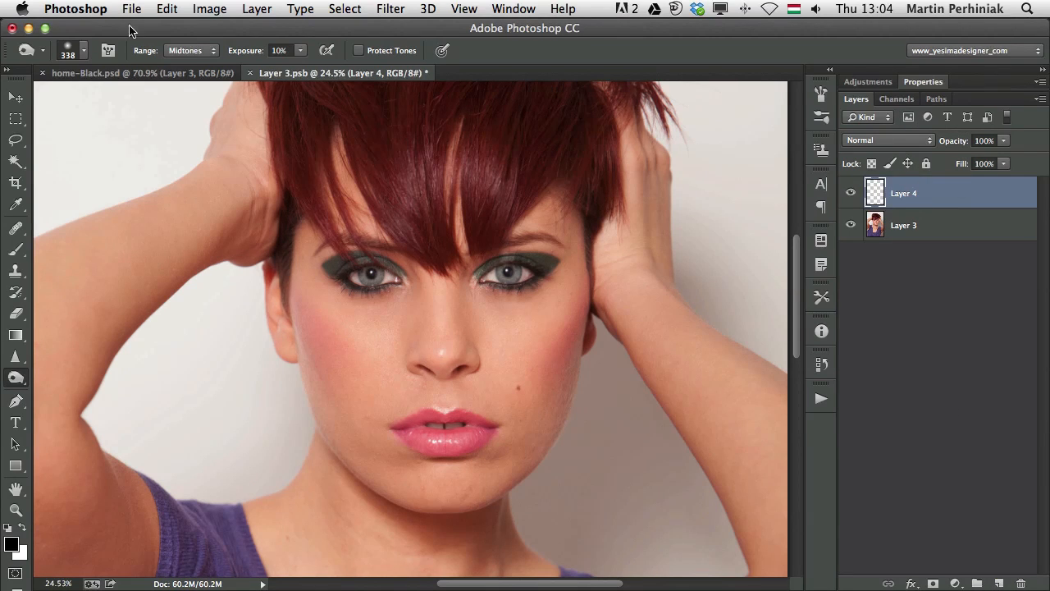
click(166, 8)
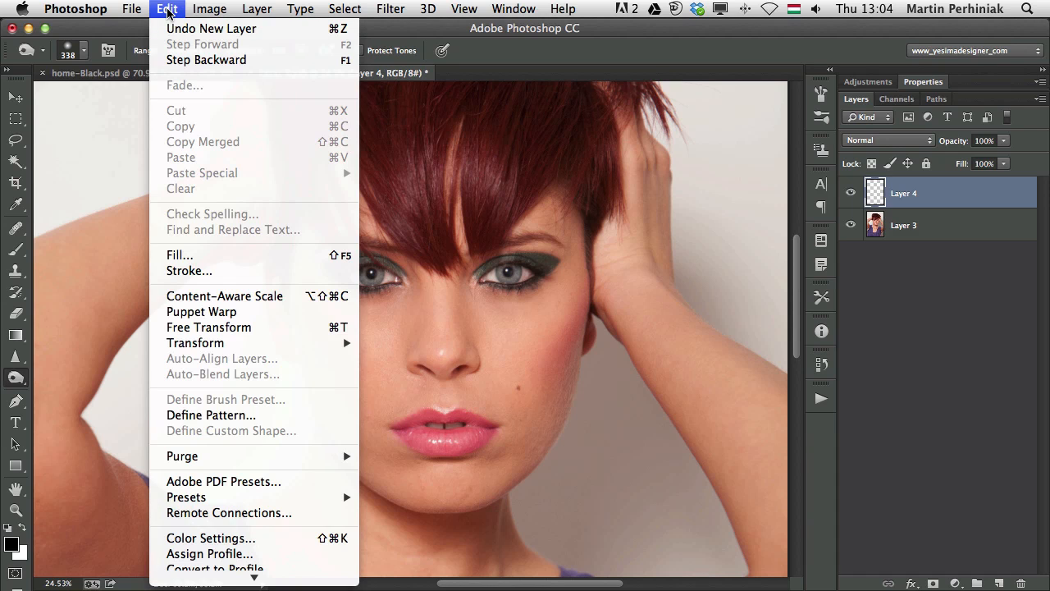
click(209, 255)
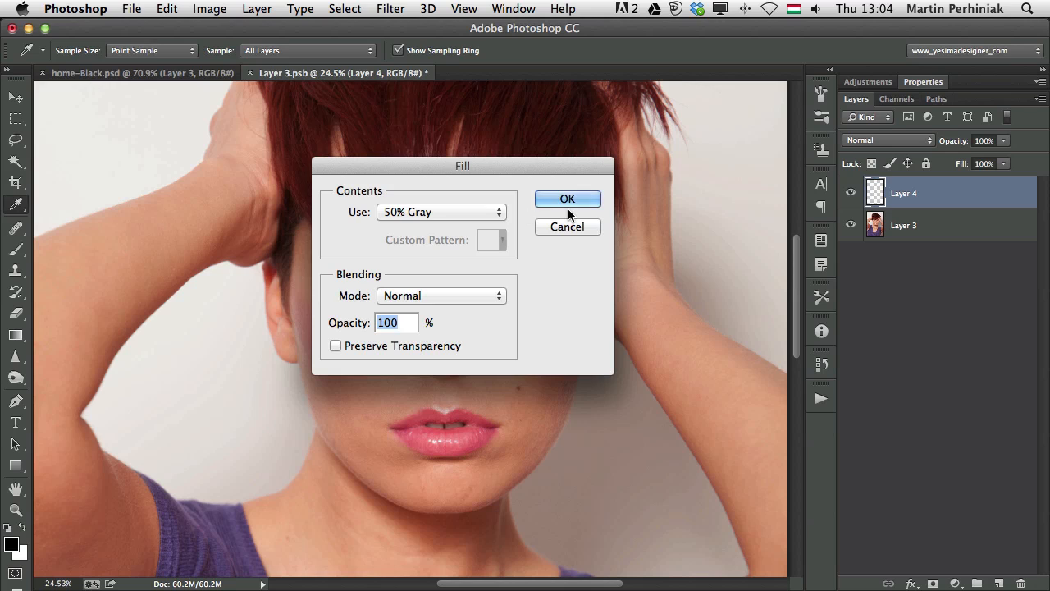
click(571, 203)
- Activate the Burn tool and set the gray layer's blend mode to Overlay
key(o)
click(890, 140)
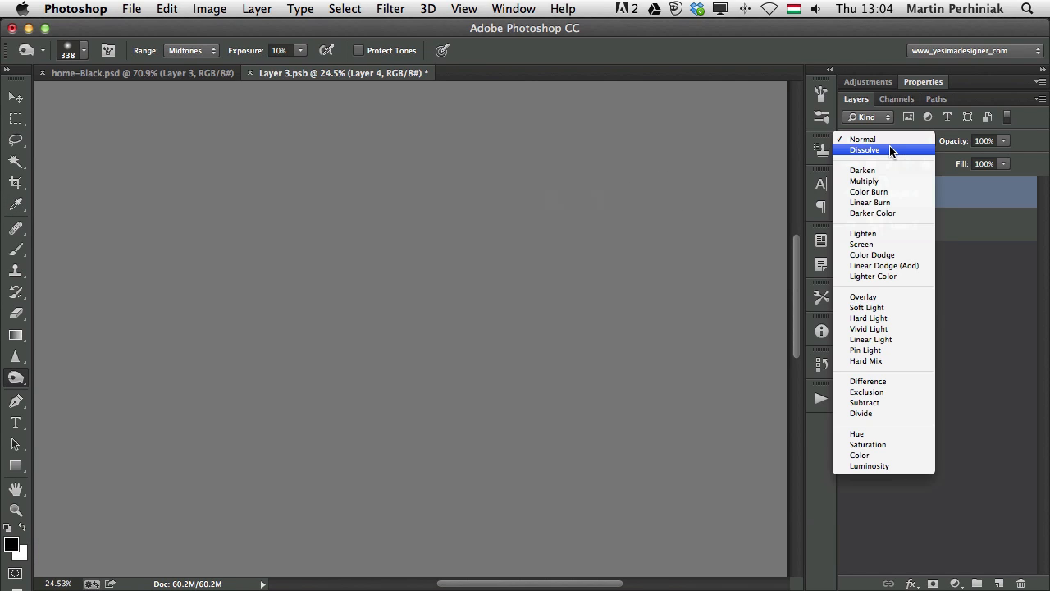
click(871, 297)
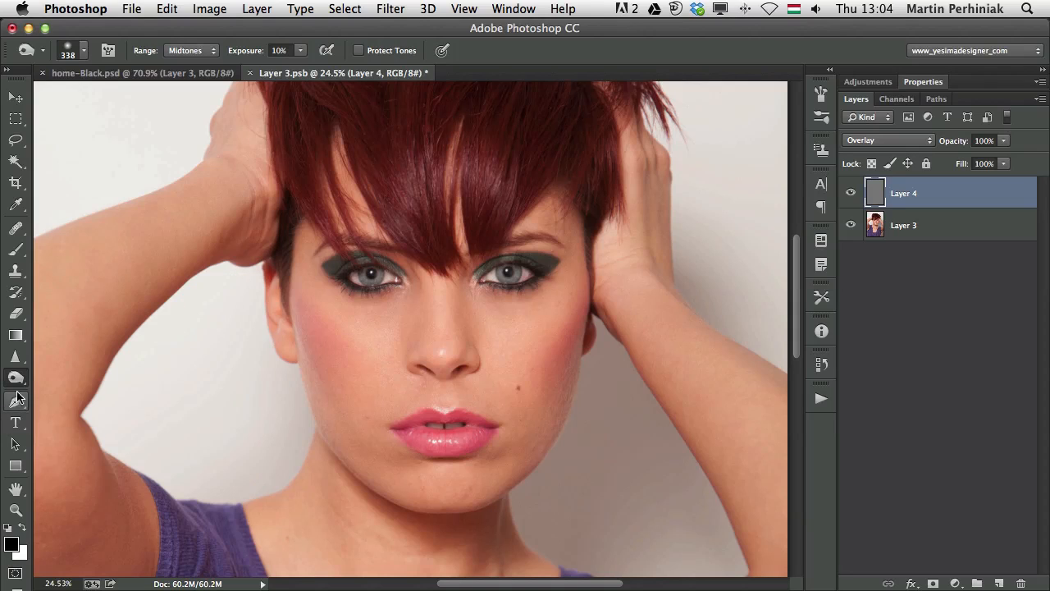
- Darken the makeup and brows around both eyes on the gray layer with the Burn tool, raising its exposure to 20%
drag(367, 274, 338, 280)
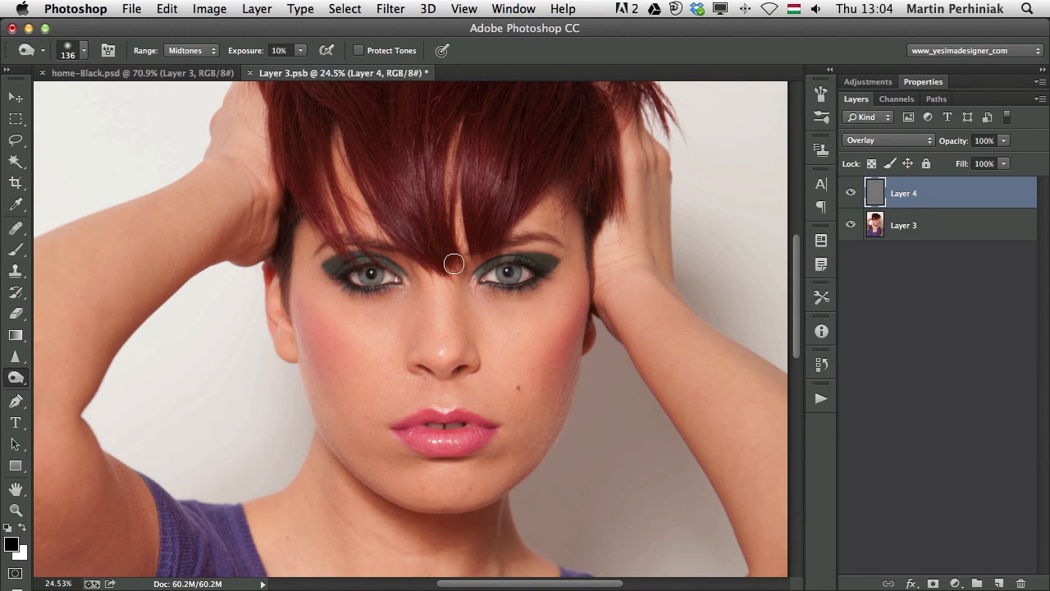
mouse_move(416, 261)
mouse_down()
mouse_move(326, 251)
mouse_move(421, 264)
mouse_move(334, 240)
mouse_up()
key(2)
drag(403, 264, 408, 264)
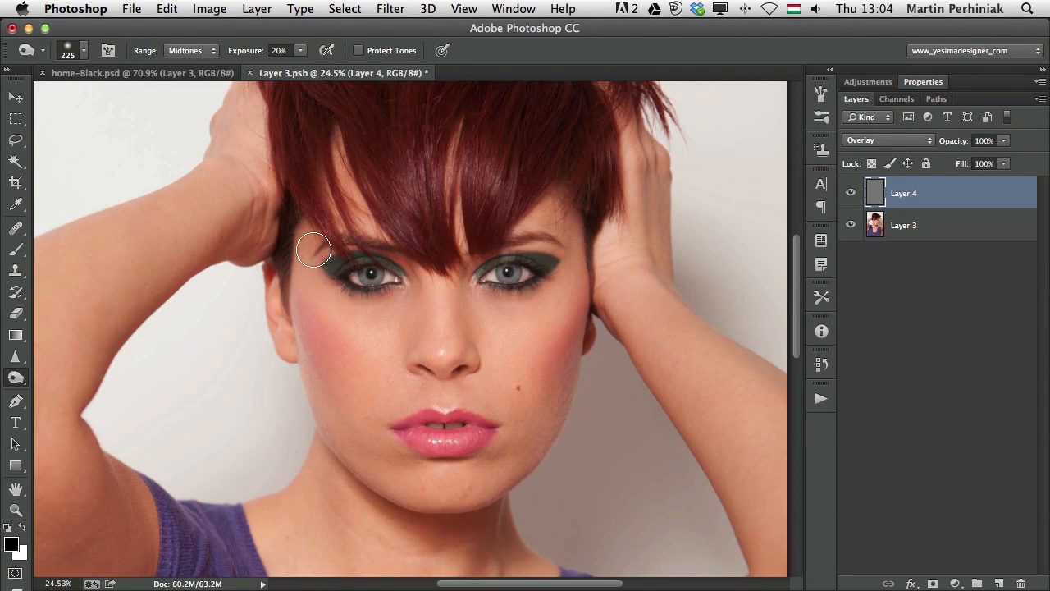
mouse_move(525, 266)
mouse_down()
mouse_move(485, 270)
mouse_move(549, 242)
mouse_move(473, 249)
mouse_move(568, 244)
mouse_move(443, 257)
mouse_up()
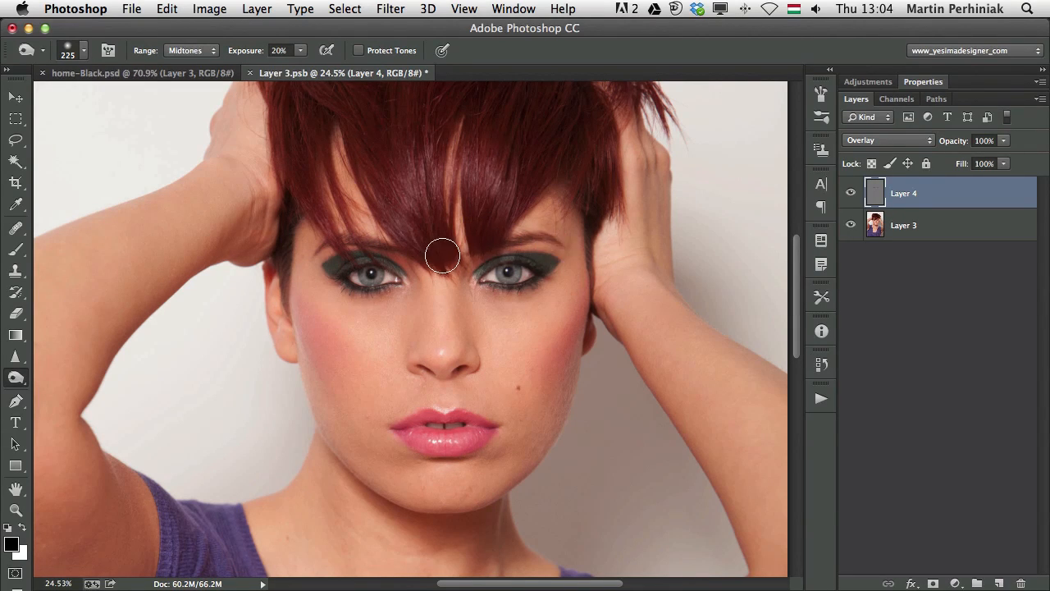
- Burn the temple, the outer cheeks, the area below the lips and the jawline on the gray layer using varied brush sizes
drag(575, 215, 579, 215)
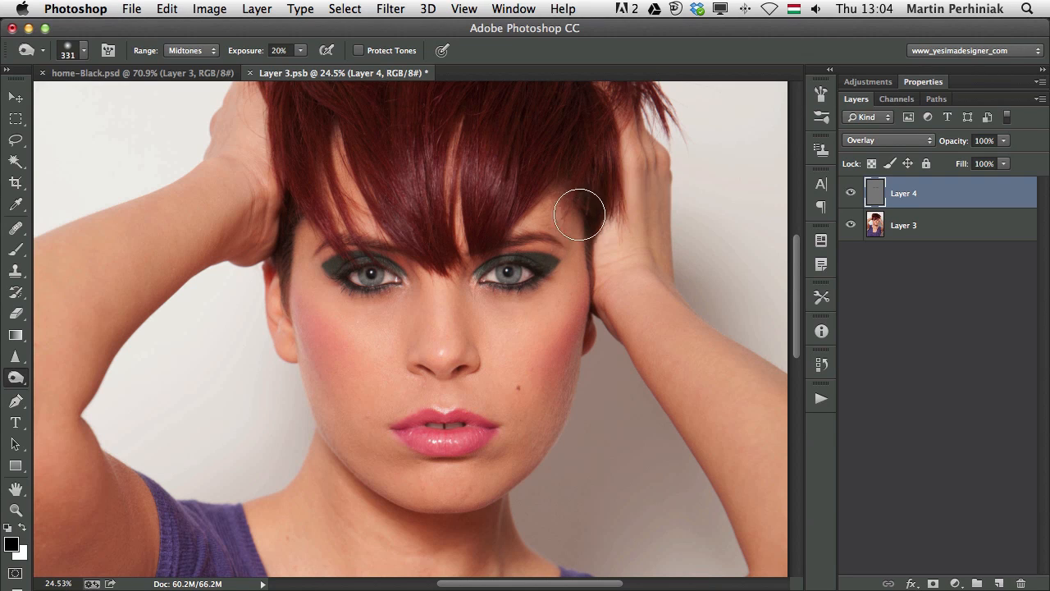
mouse_move(579, 373)
mouse_down()
mouse_move(546, 425)
mouse_move(569, 322)
mouse_move(564, 333)
mouse_up()
mouse_move(273, 390)
mouse_down()
mouse_move(301, 388)
mouse_move(309, 319)
mouse_move(322, 399)
mouse_move(295, 317)
mouse_up()
drag(311, 385, 282, 384)
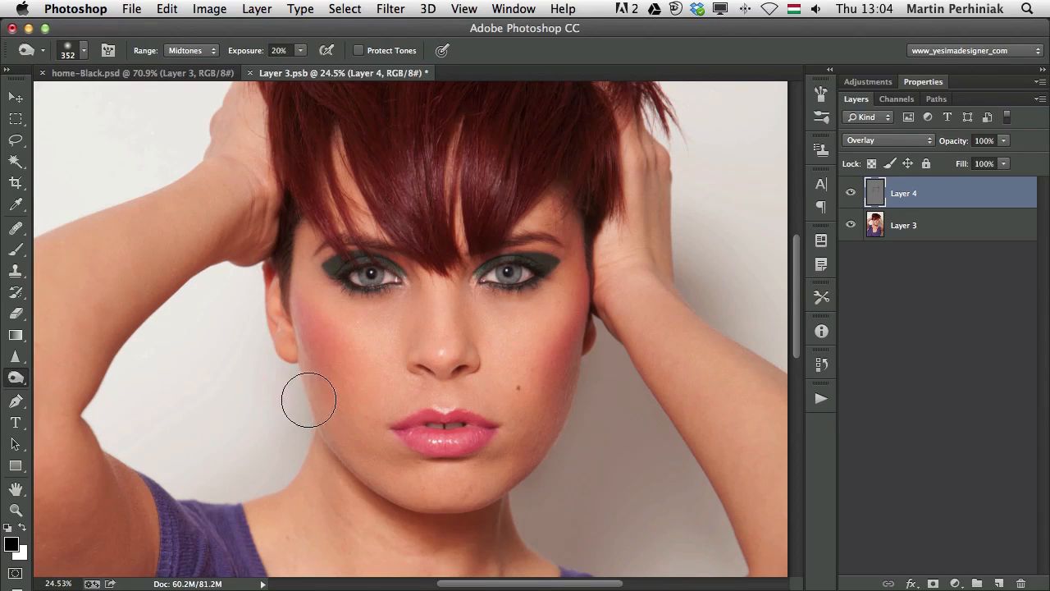
mouse_move(453, 488)
mouse_down()
mouse_move(435, 479)
mouse_move(410, 504)
mouse_up()
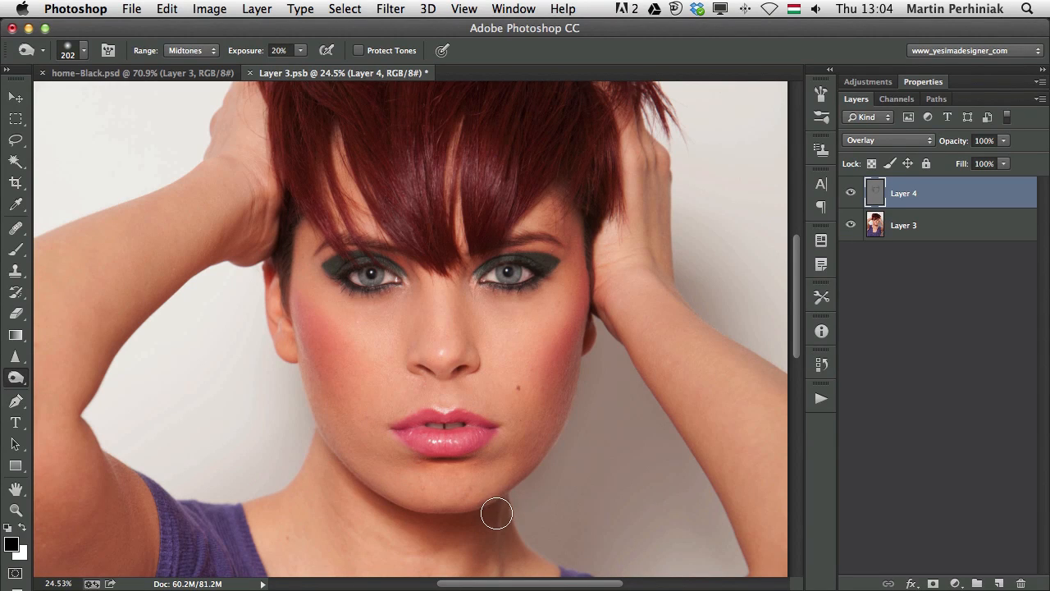
drag(496, 513, 526, 495)
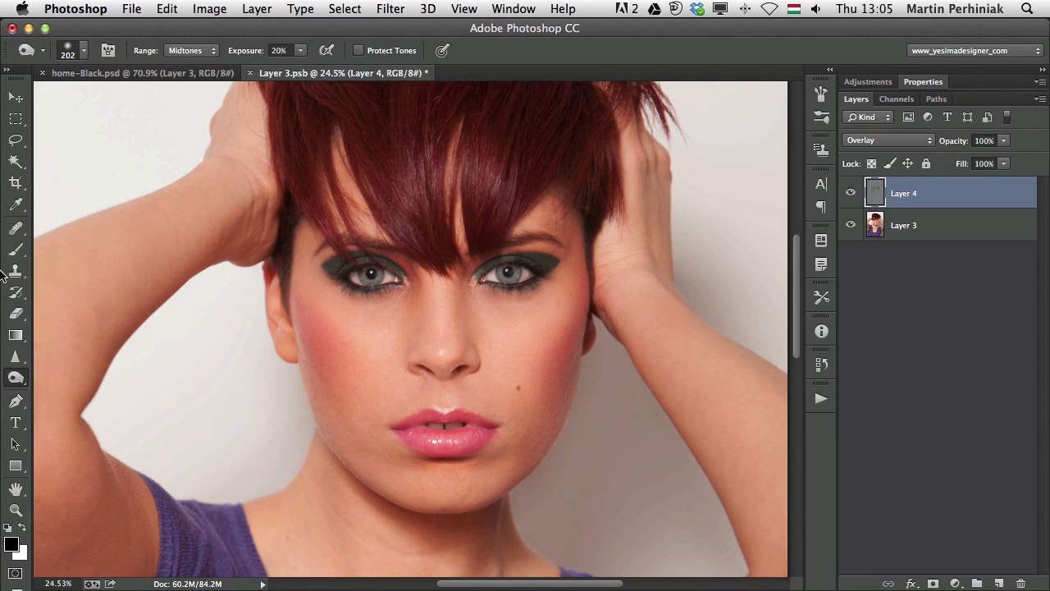
- Lighten the cheeks, nose and area around the lips on the gray layer with the Dodge tool, and toggle the layer's visibility to compare
drag(16, 377, 65, 374)
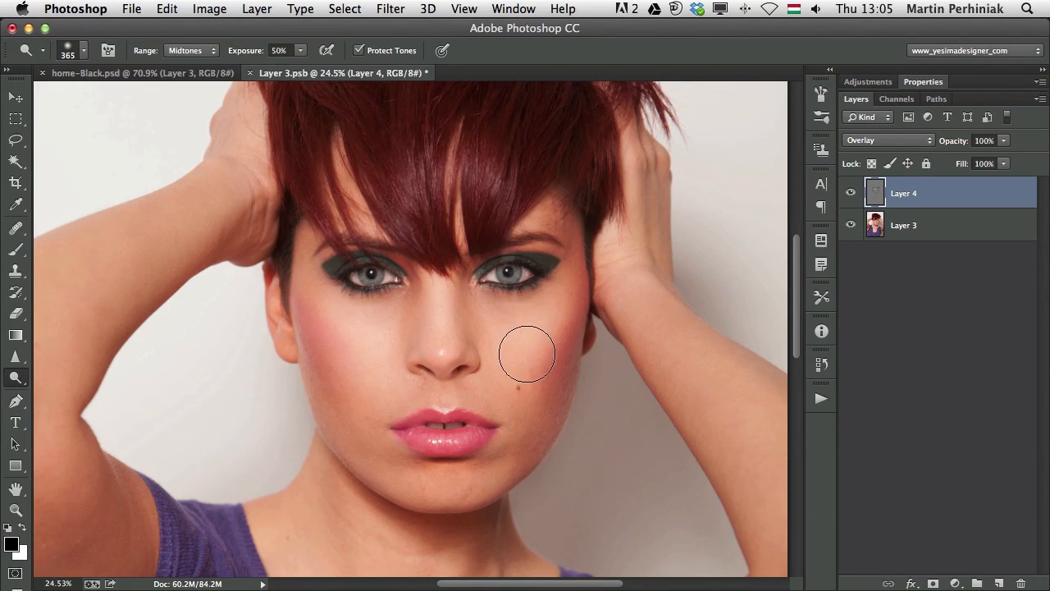
drag(449, 402, 421, 406)
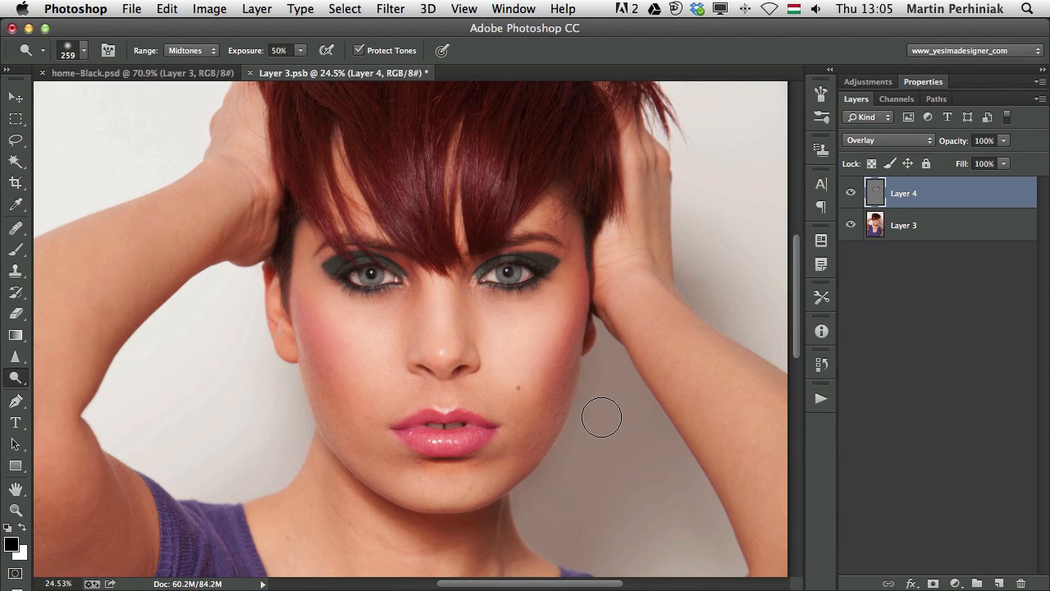
click(850, 193)
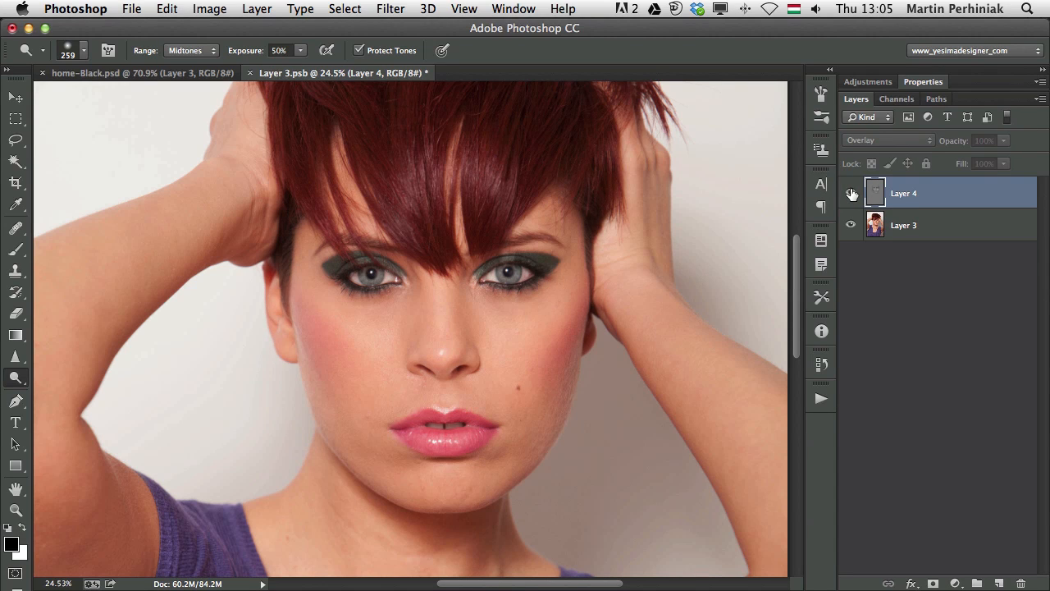
click(850, 193)
click(851, 193)
click(851, 193)
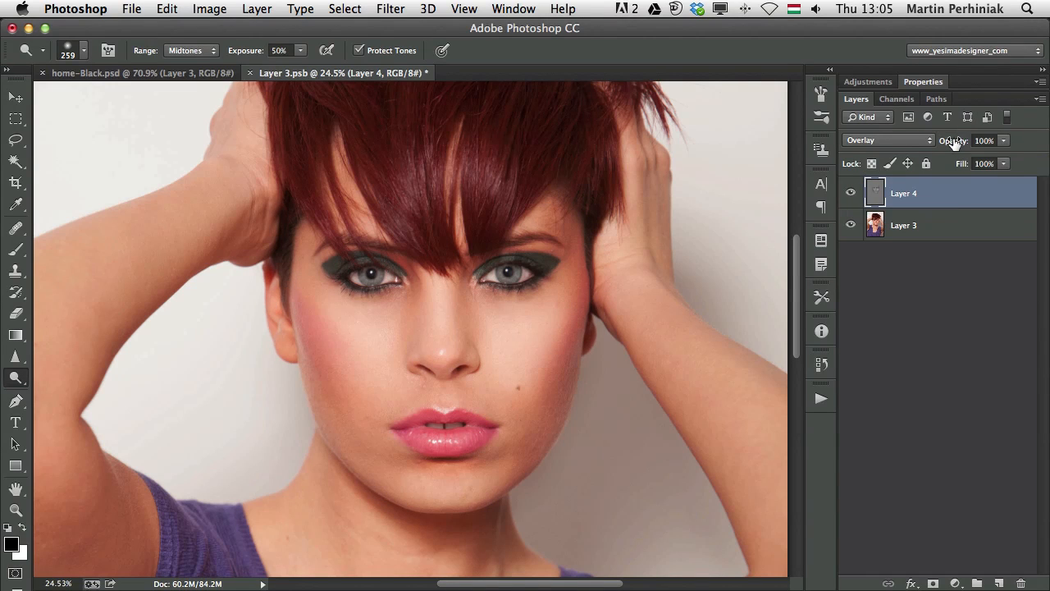
- Reduce the gray layer's opacity to 77% and change its blend mode to Soft Light
drag(954, 141, 935, 141)
click(871, 143)
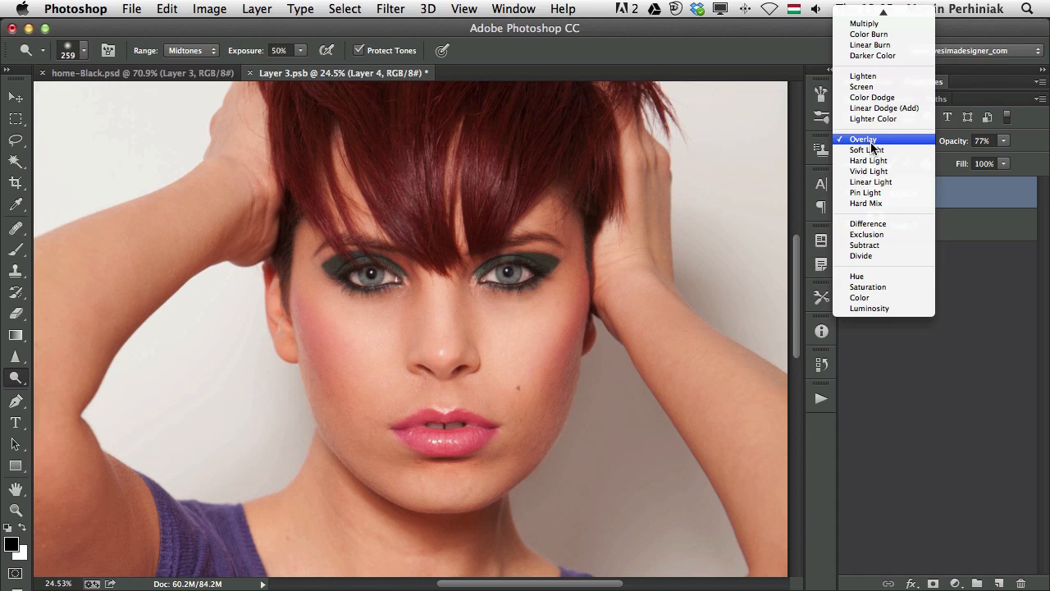
click(872, 149)
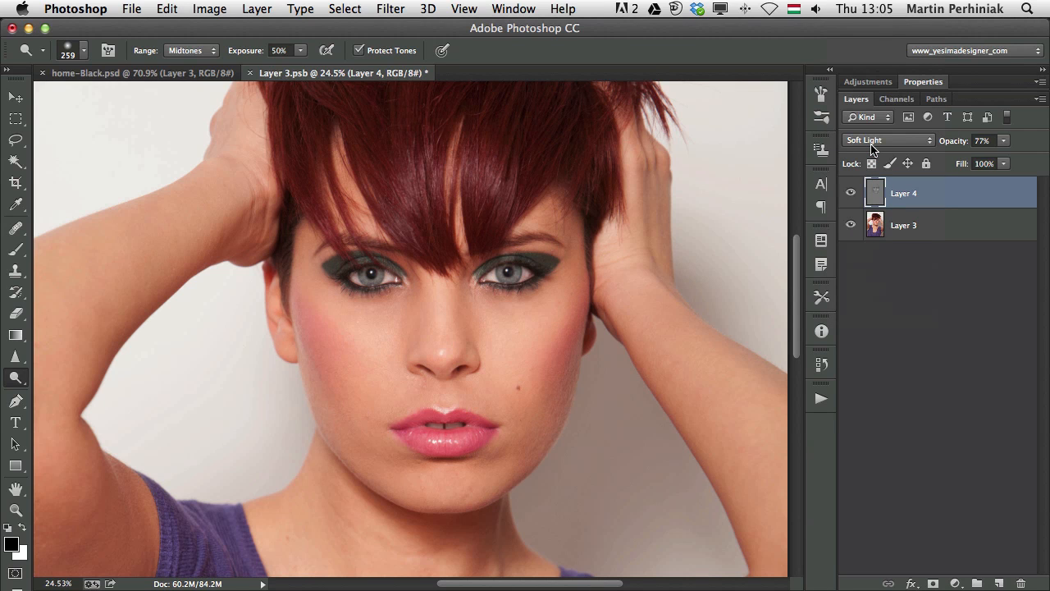
- Toggle the gray layer's visibility to compare the retouched portrait with the original
click(849, 193)
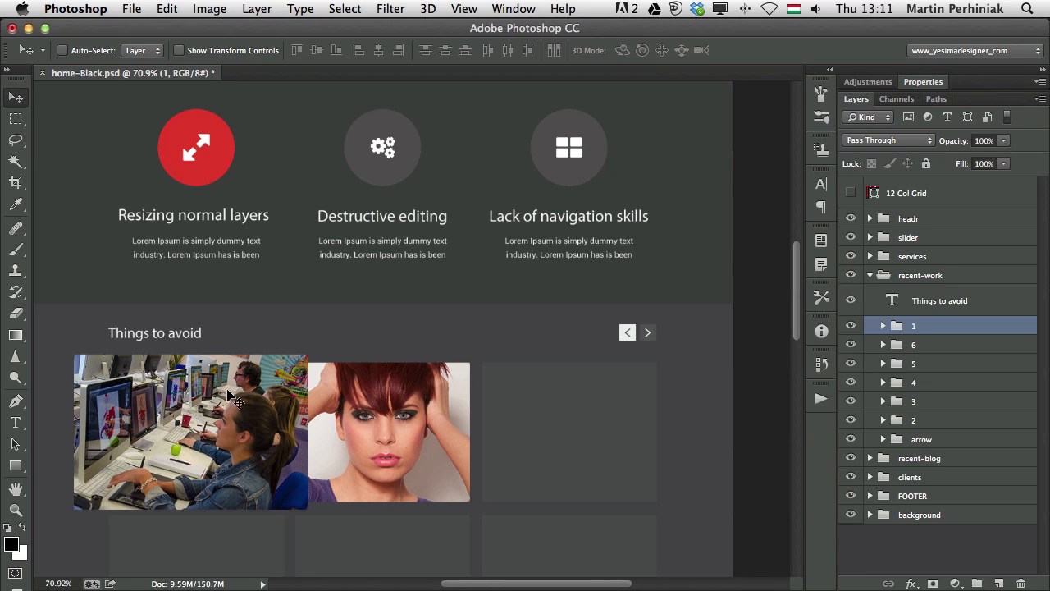
- Try to move the whole group 1 under "Things to avoid", and undo the move
scroll(172, 420, up, 3)
drag(236, 433, 424, 404)
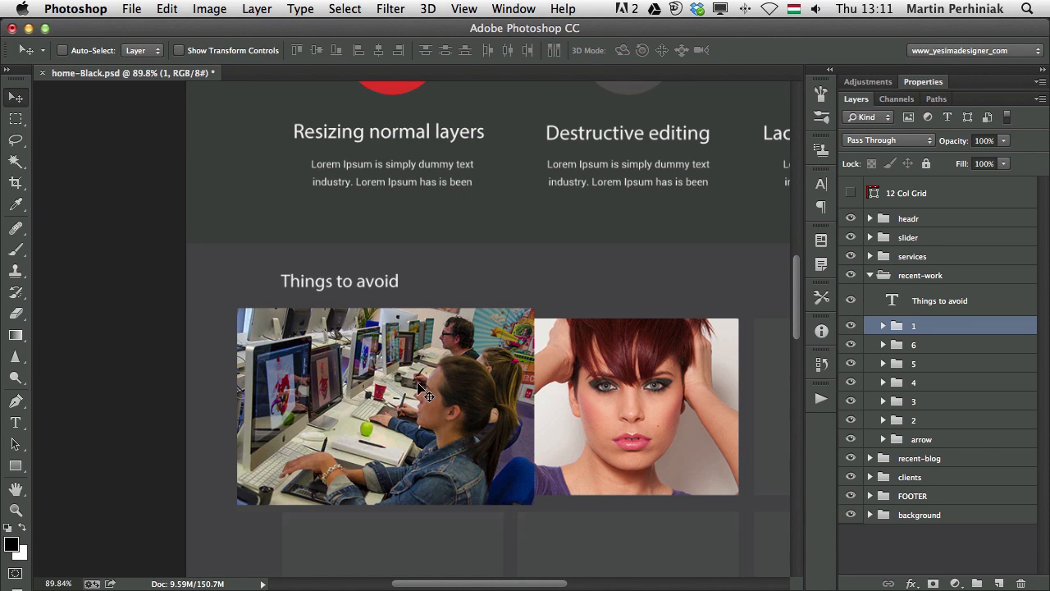
drag(402, 382, 642, 417)
key(super+z)
- Expand group 1 and reposition only its classroom layer over the first thumbnail frame
click(883, 326)
click(956, 409)
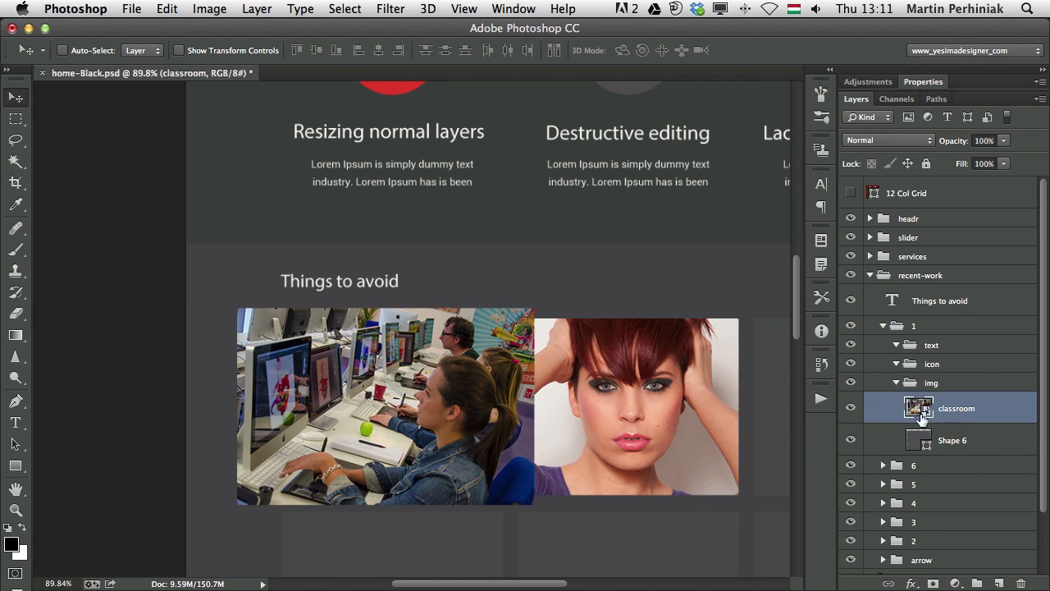
drag(401, 386, 568, 257)
drag(493, 323, 332, 361)
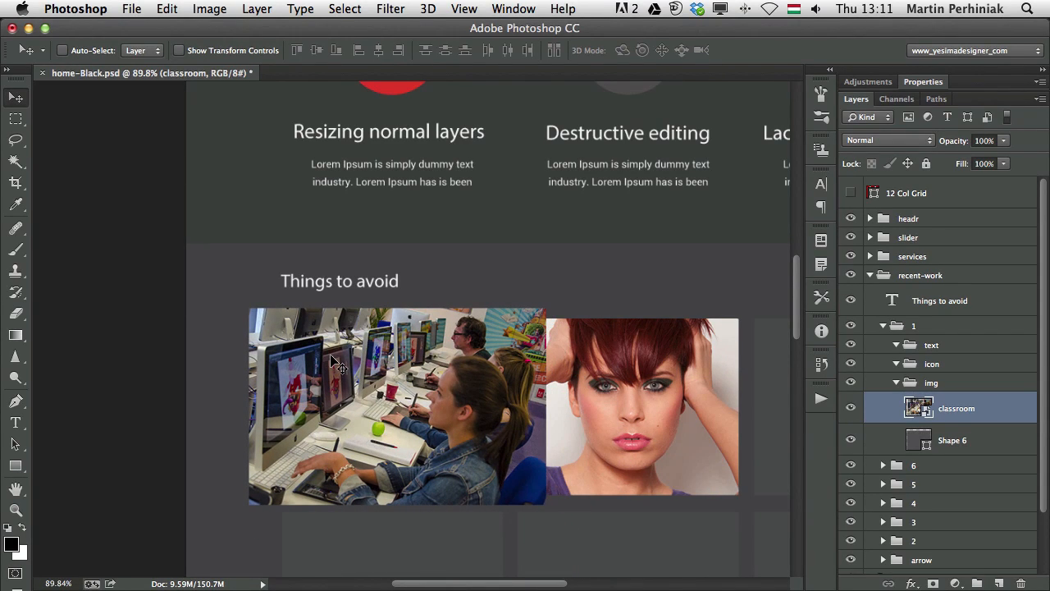
- Rasterize the classroom layer and delete its pixels outside the outline of Shape 6, using an inverted selection
right_click(989, 410)
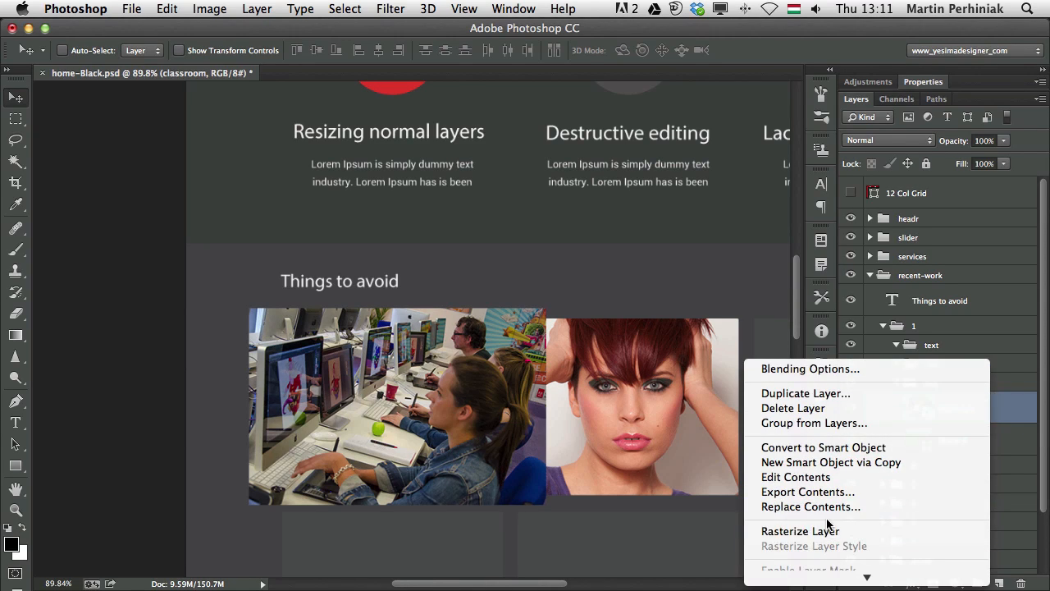
click(825, 531)
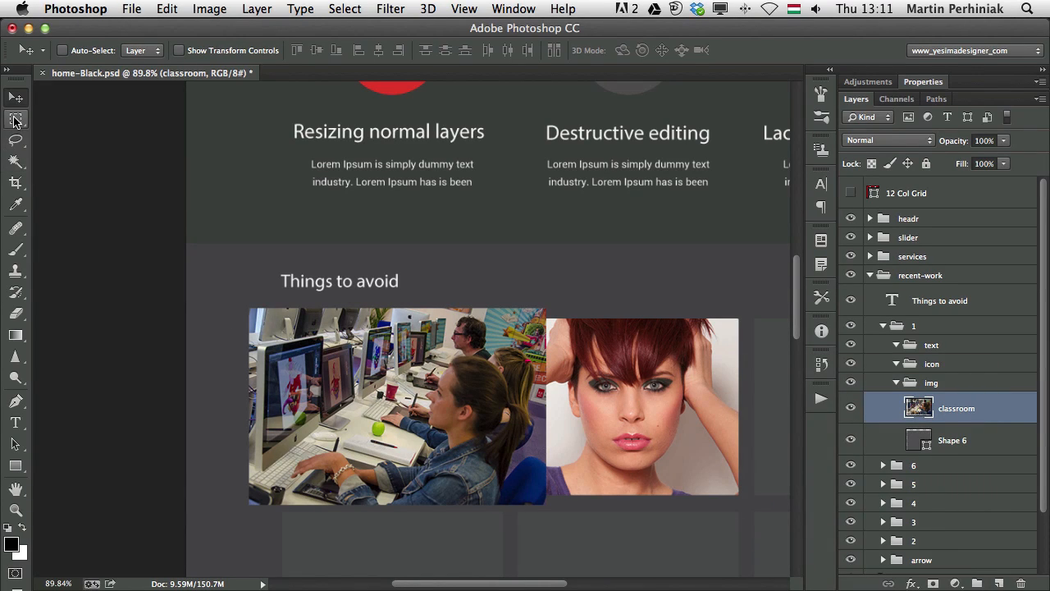
super+click(919, 443)
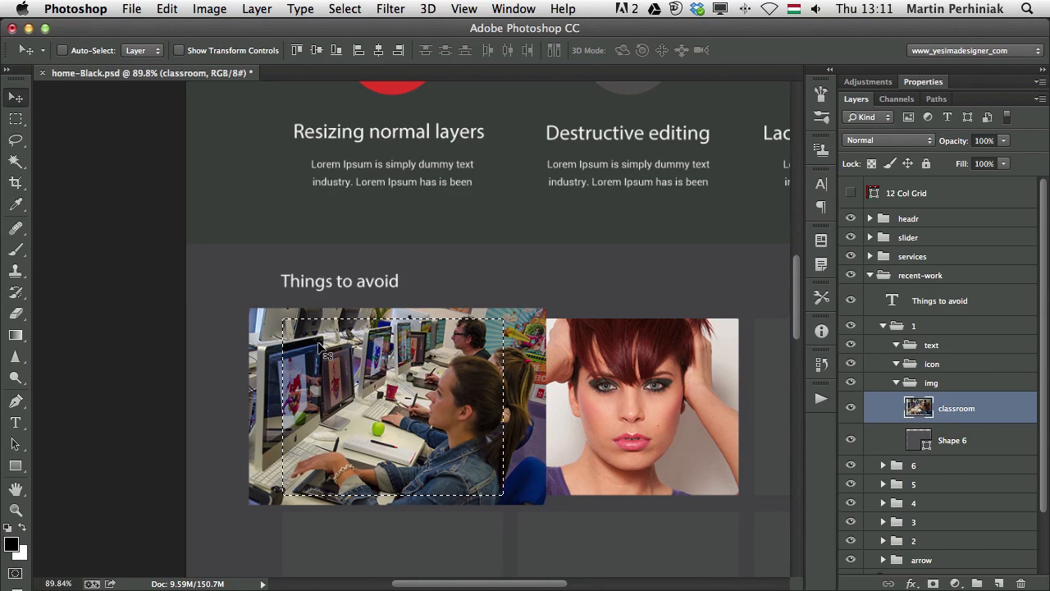
click(333, 10)
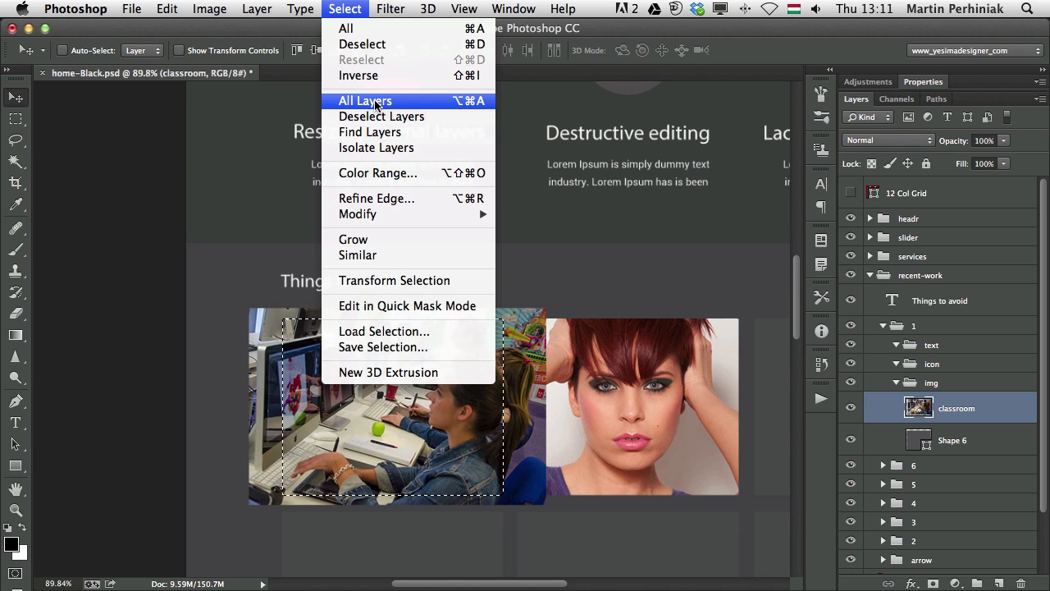
click(361, 75)
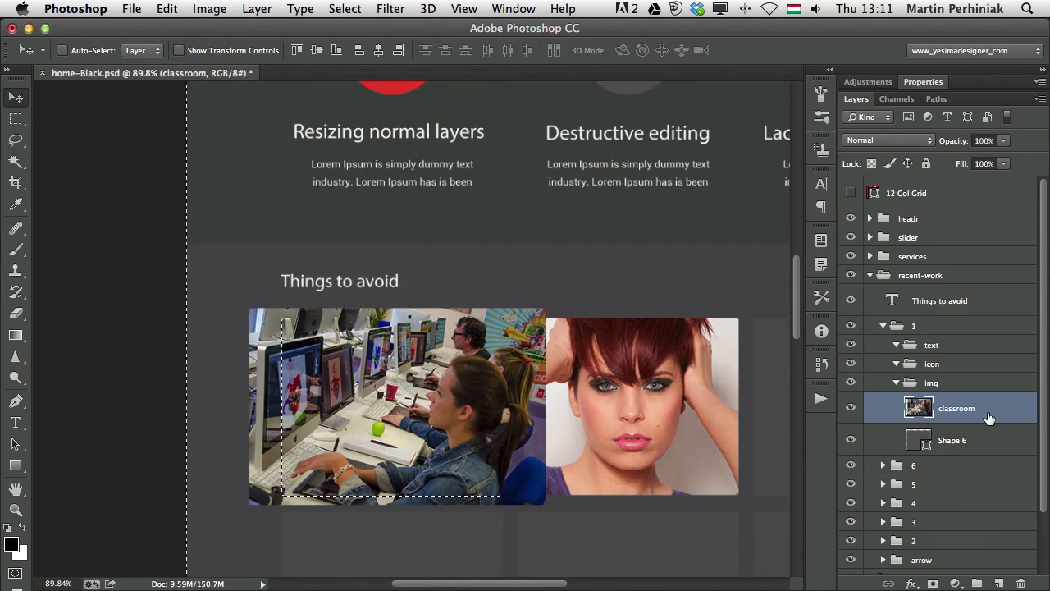
key(Delete)
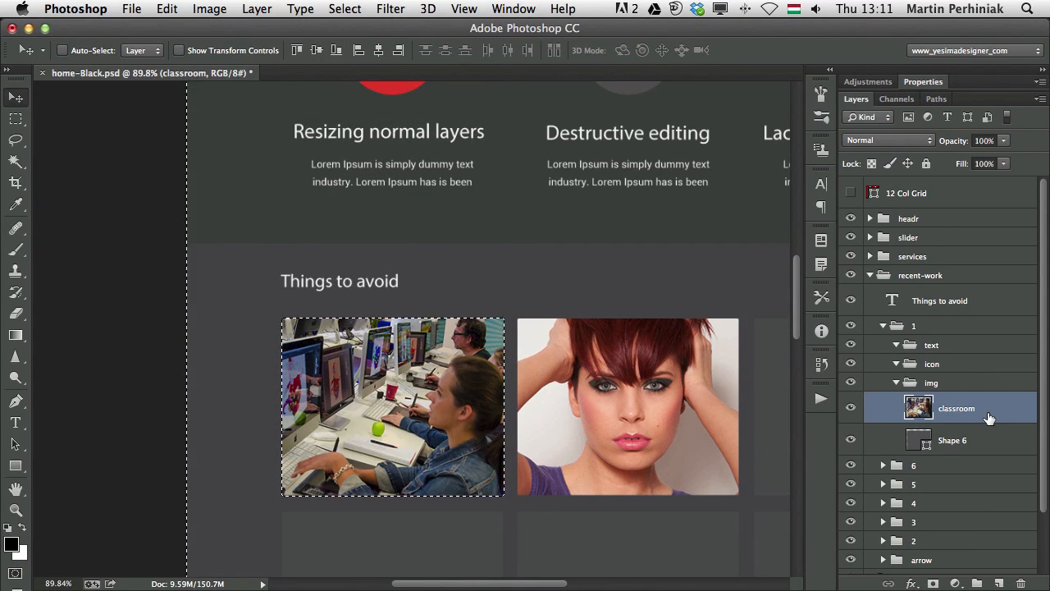
key(super+d)
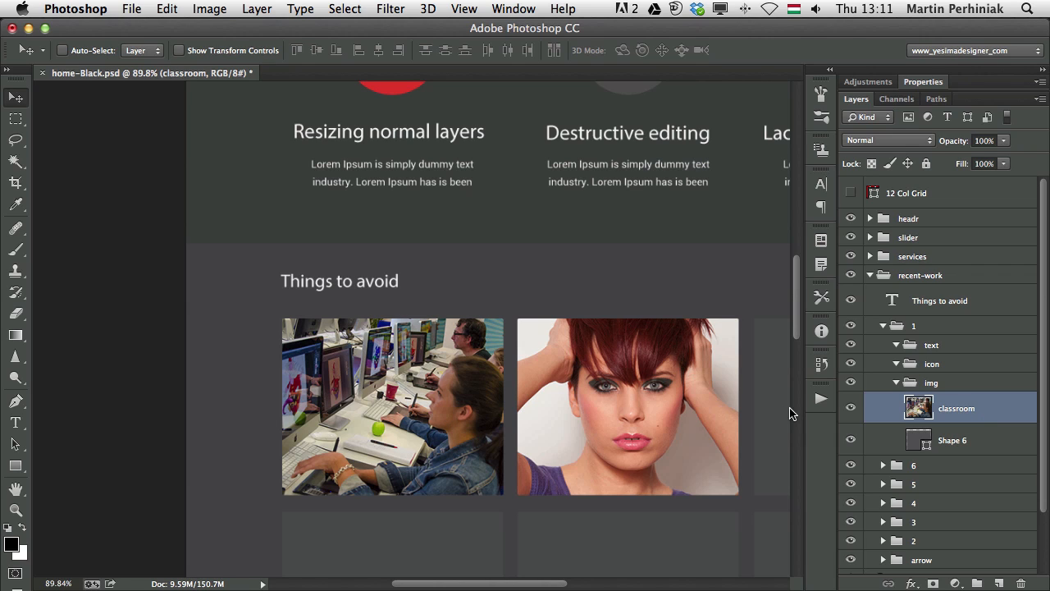
- Try to move the cropped classroom image inside its frame, and undo everything back to the uncropped Smart Object
drag(463, 401, 425, 395)
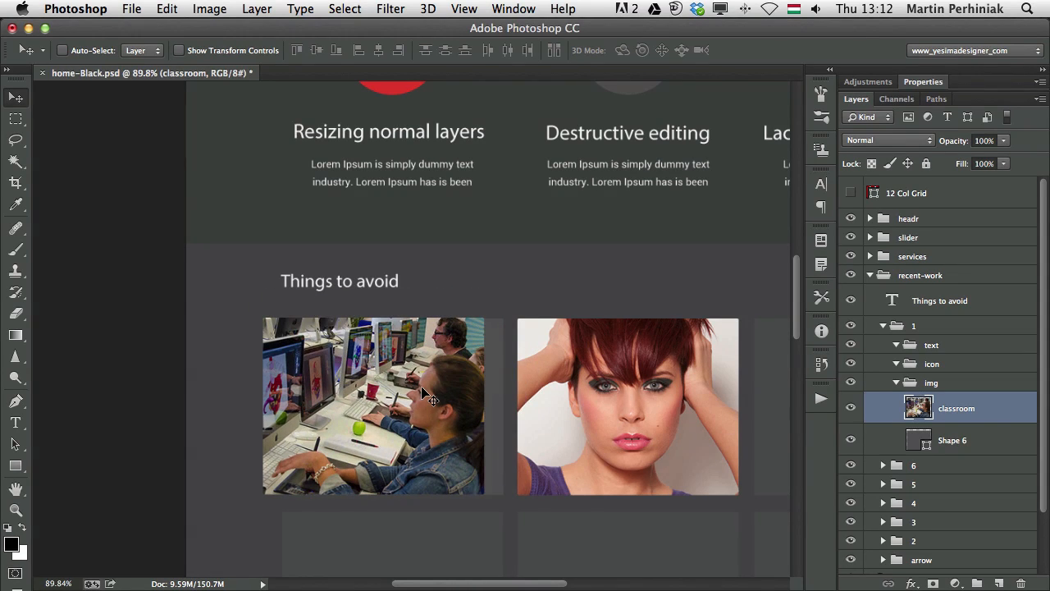
key(ctrl+z)
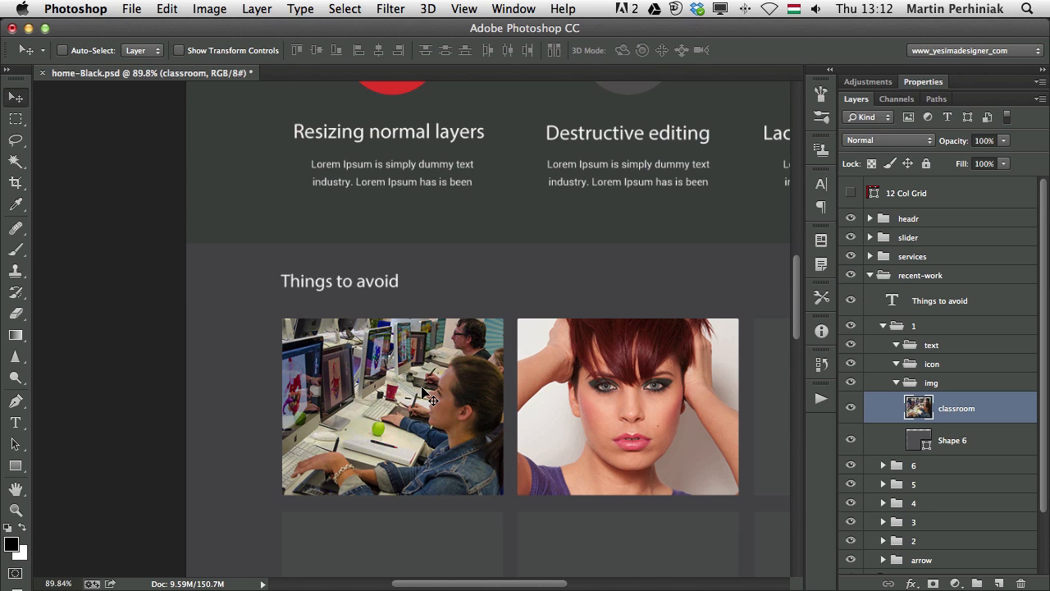
key(alt+super+z)
key(alt+super+z)
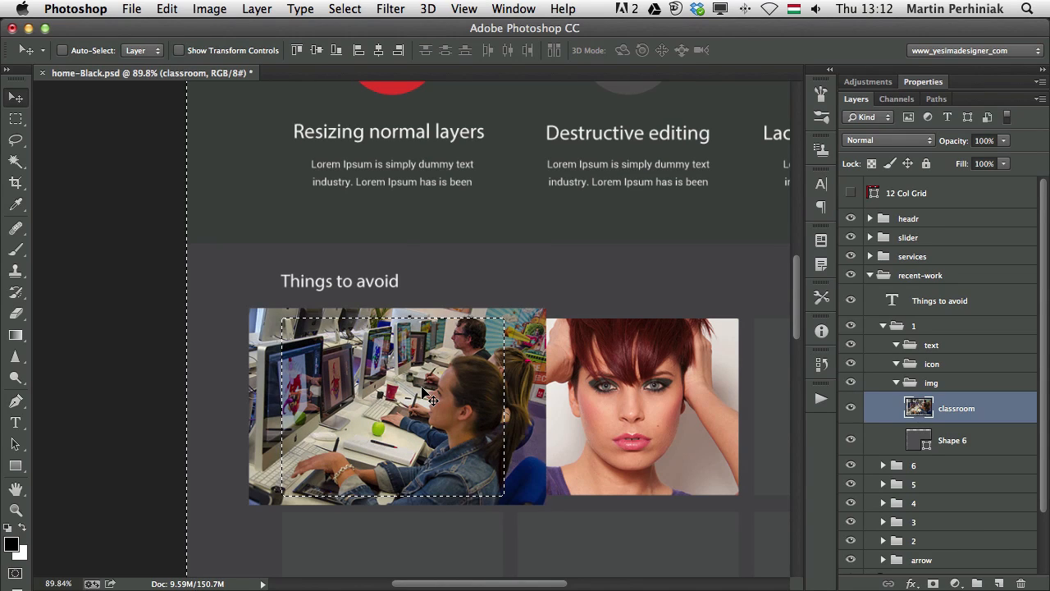
key(alt+super+z)
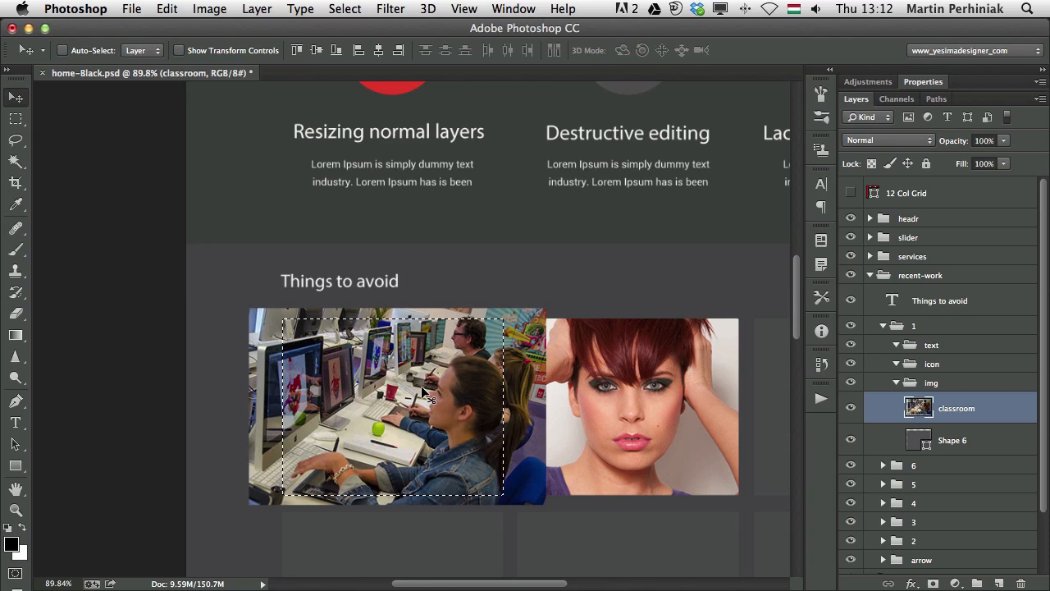
key(alt+super+z)
key(alt+super+z)
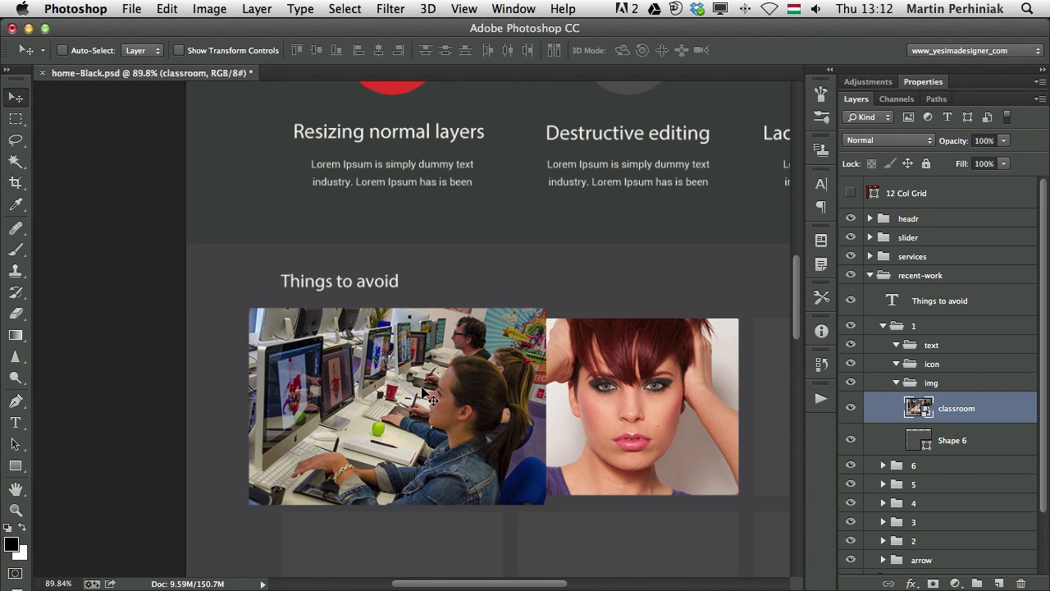
- Clip the classroom Smart Object to Shape 6 with a clipping mask and reposition the image within the frame
alt+click(952, 419)
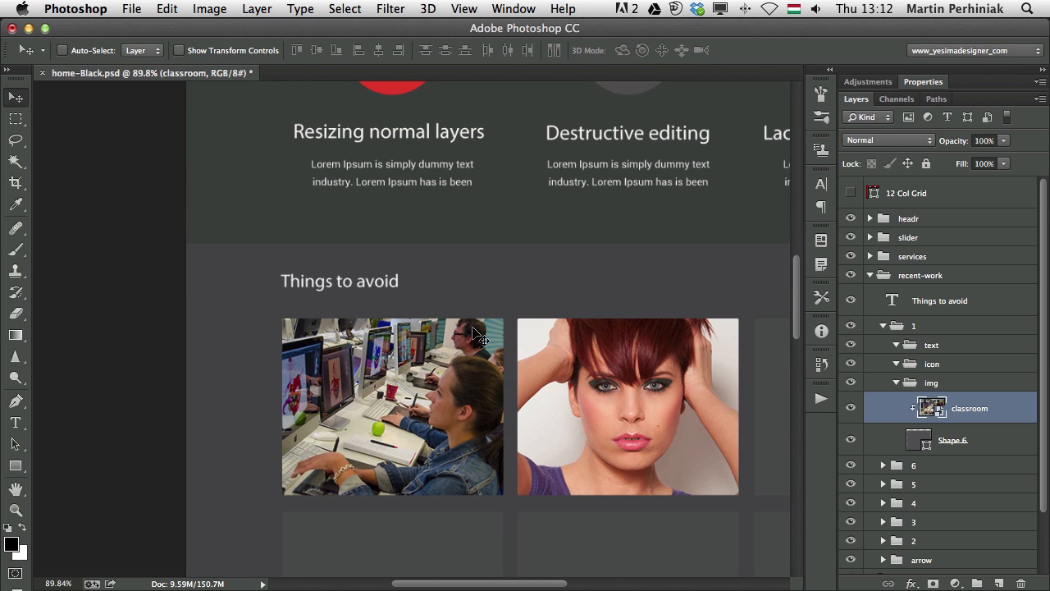
mouse_move(418, 386)
mouse_down()
mouse_move(388, 384)
mouse_move(447, 392)
mouse_move(423, 396)
mouse_up()
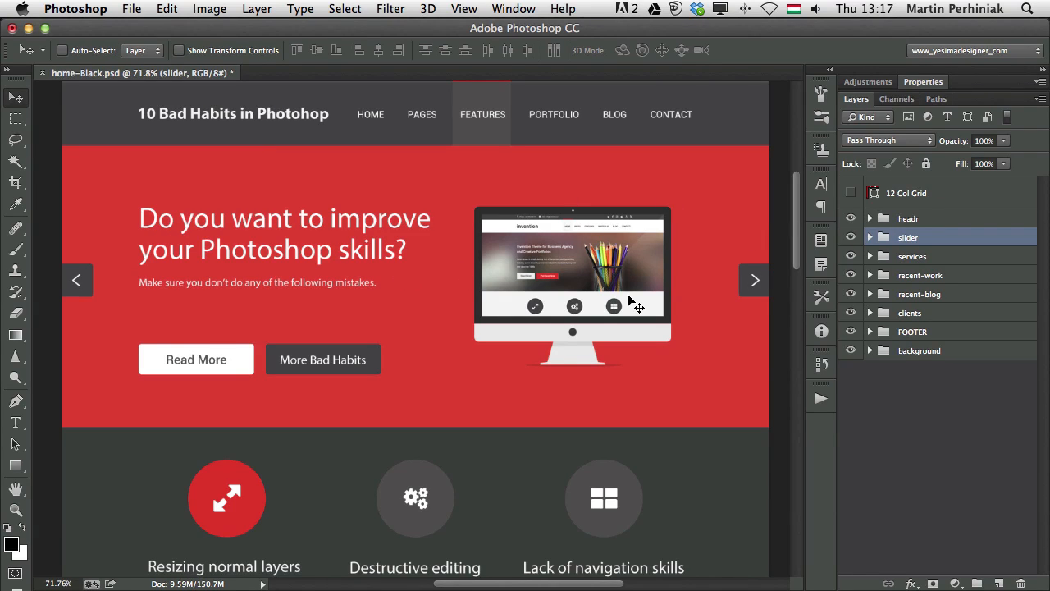
- Select the iMac's screen image, Layer 2, directly from the canvas, try to move it, and undo the move
super+click(565, 263)
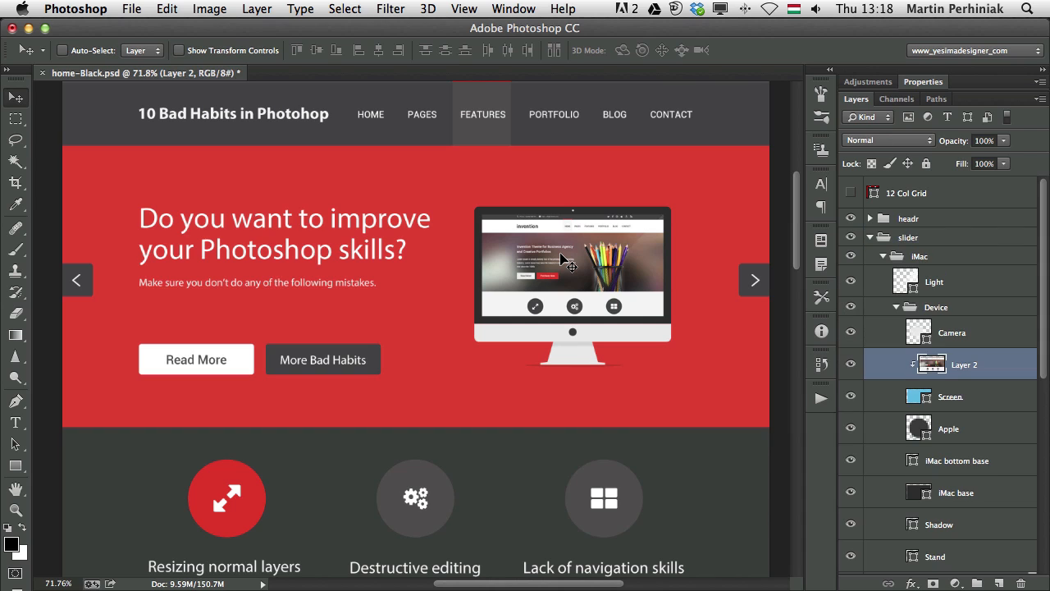
mouse_move(607, 250)
mouse_down()
mouse_move(614, 261)
mouse_move(607, 251)
mouse_up()
key(super+z)
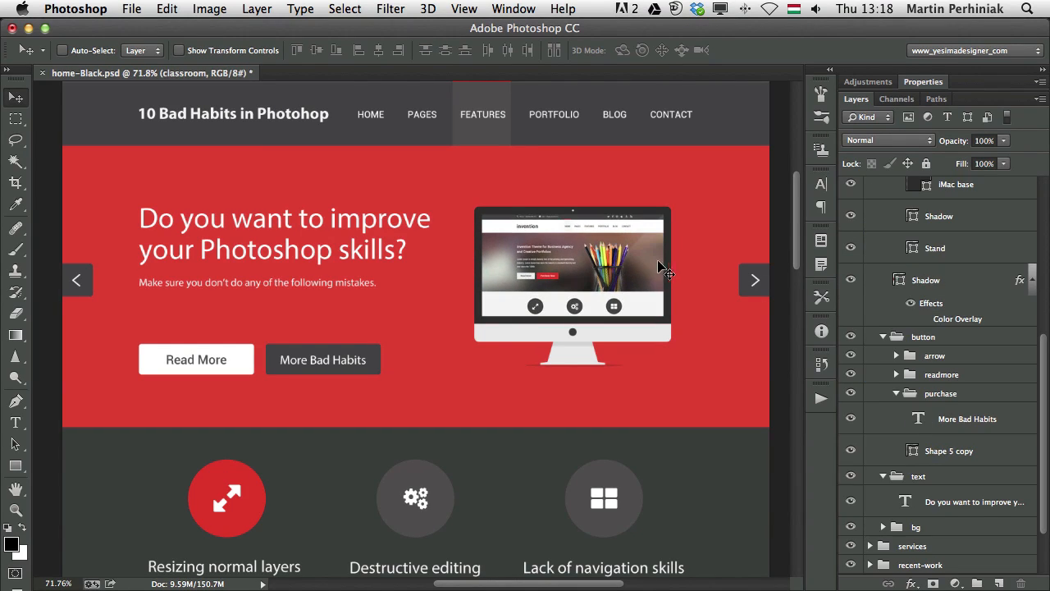
- Turn on Auto-Select for layers with the Move tool and collapse all layer groups
click(64, 51)
scroll(978, 261, up, 10)
alt+click(870, 238)
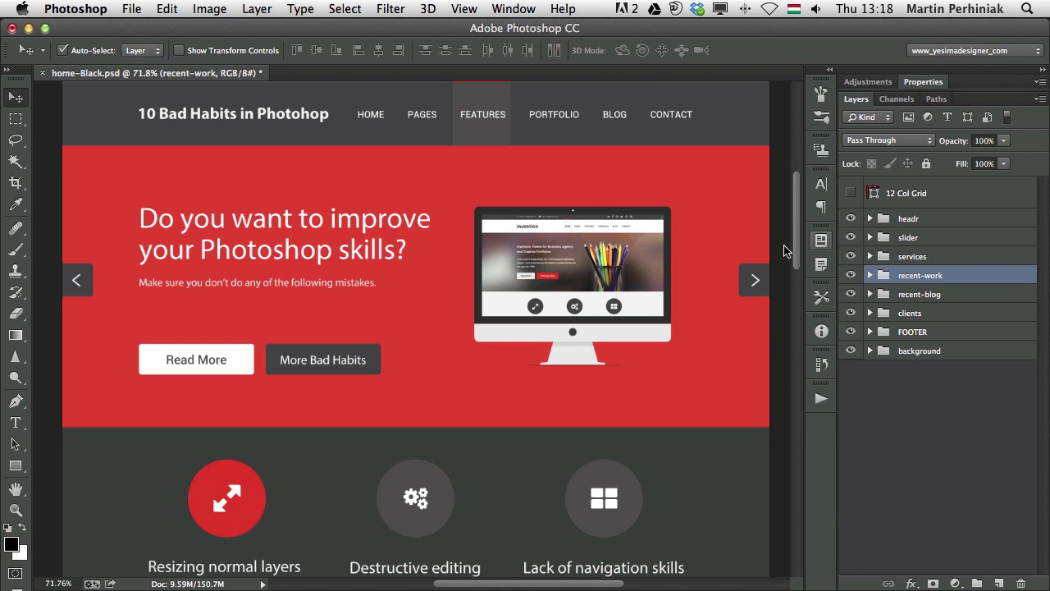
click(607, 255)
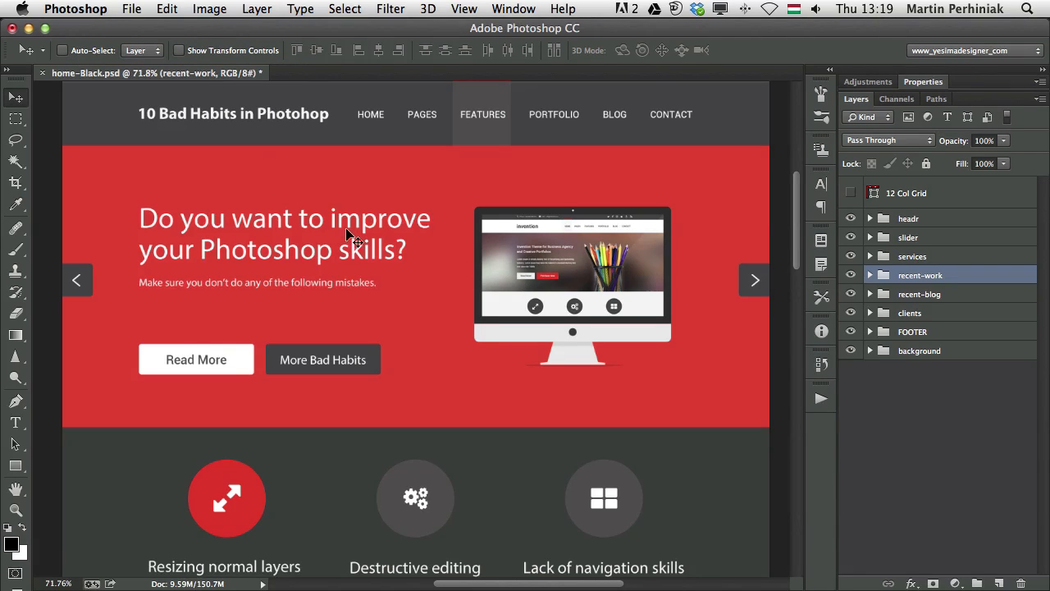
- Select the slider headline text from the canvas and scale it proportionally to about 103% with Free Transform
super+click(353, 254)
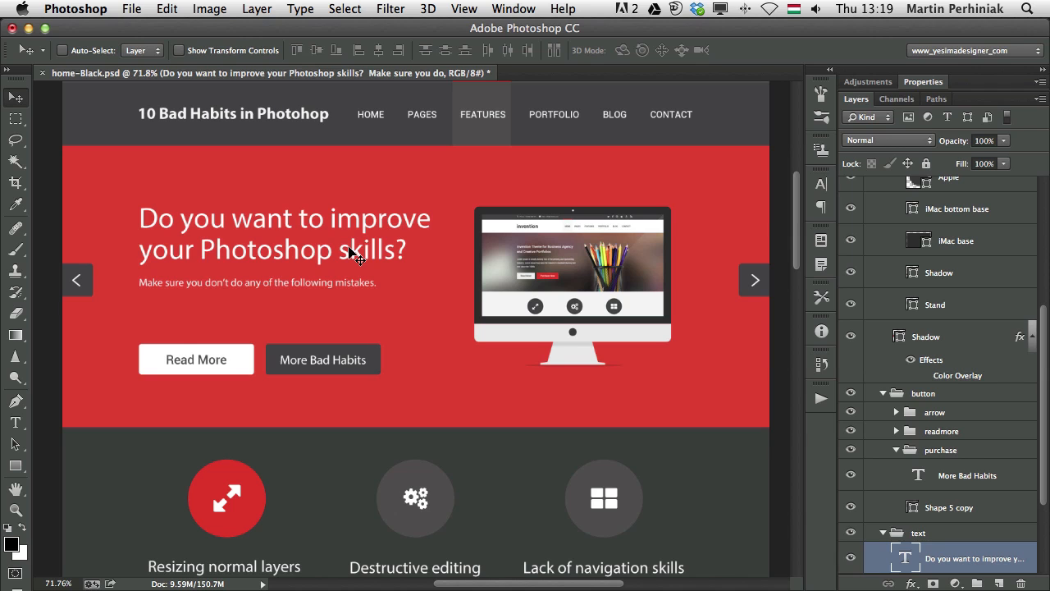
key(super+t)
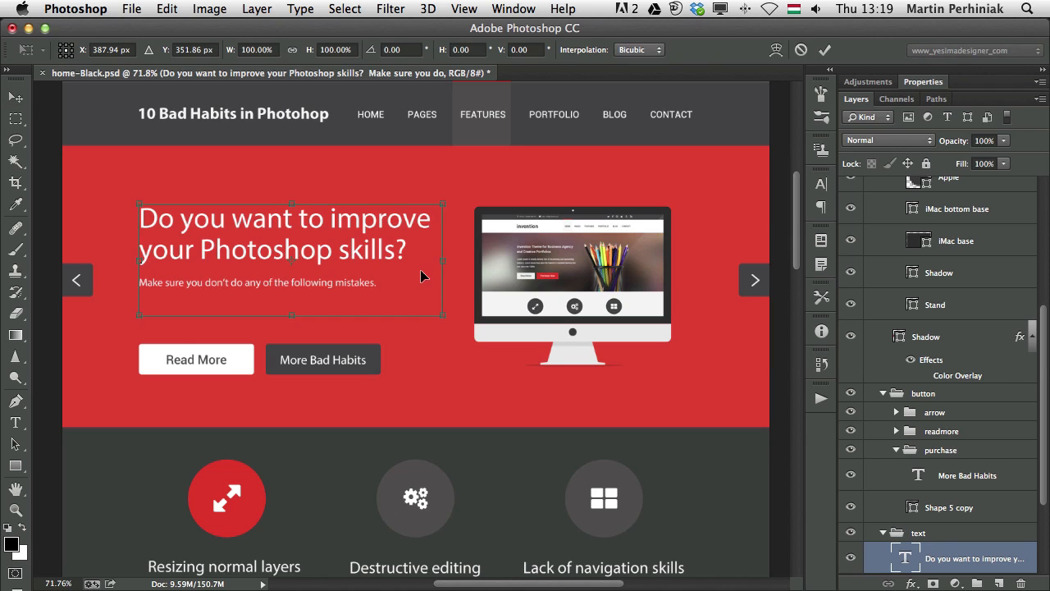
mouse_move(441, 316)
mouse_down()
mouse_move(538, 383)
mouse_move(443, 376)
mouse_move(417, 325)
mouse_move(449, 377)
mouse_move(539, 316)
mouse_move(504, 270)
mouse_move(331, 304)
mouse_move(267, 354)
mouse_move(316, 336)
mouse_move(361, 369)
mouse_move(524, 353)
mouse_move(644, 366)
mouse_move(429, 325)
mouse_move(418, 299)
mouse_move(451, 326)
mouse_move(441, 326)
mouse_up()
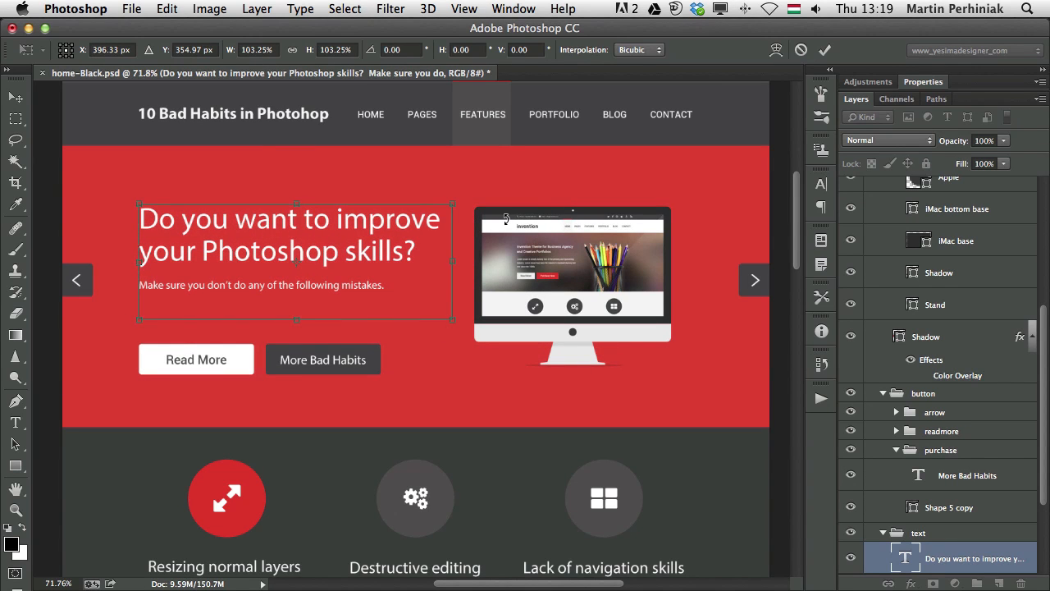
key(Return)
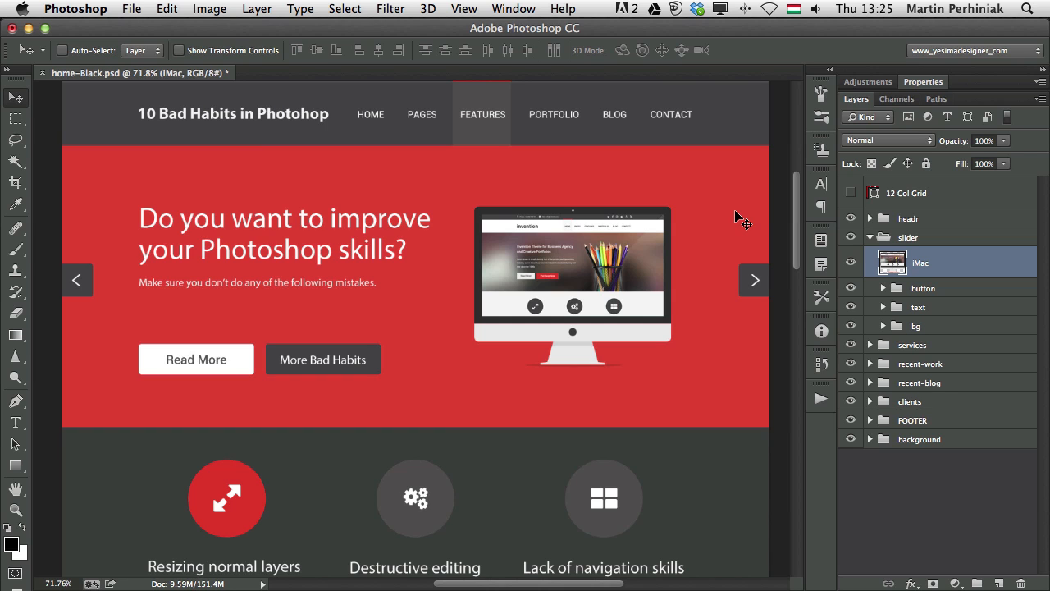
- Rotate the iMac layer by about -8.9 degrees with Free Transform and apply it
scroll(550, 267, up, 2)
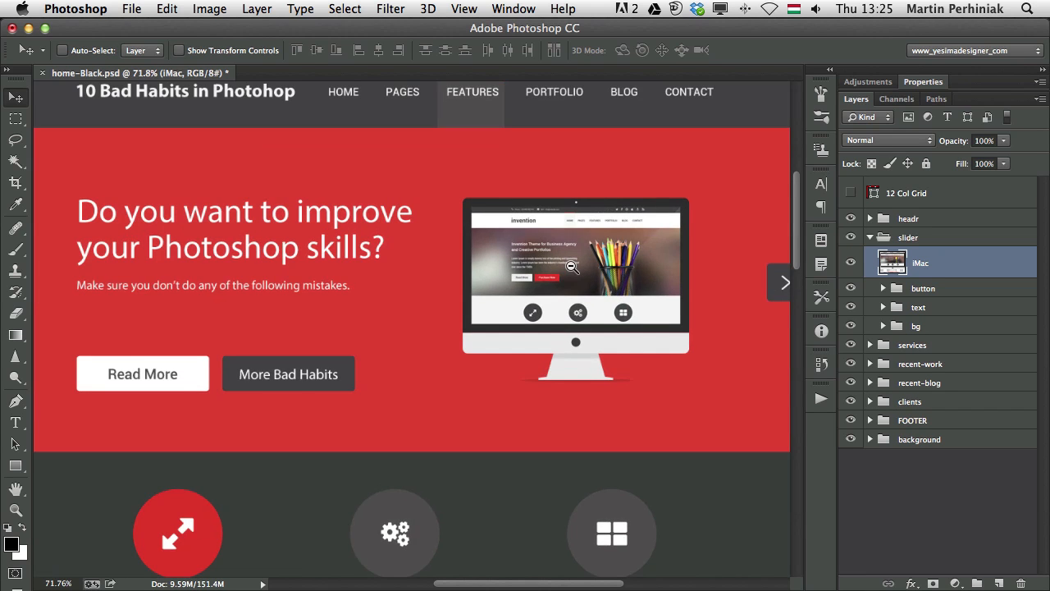
drag(614, 272, 556, 273)
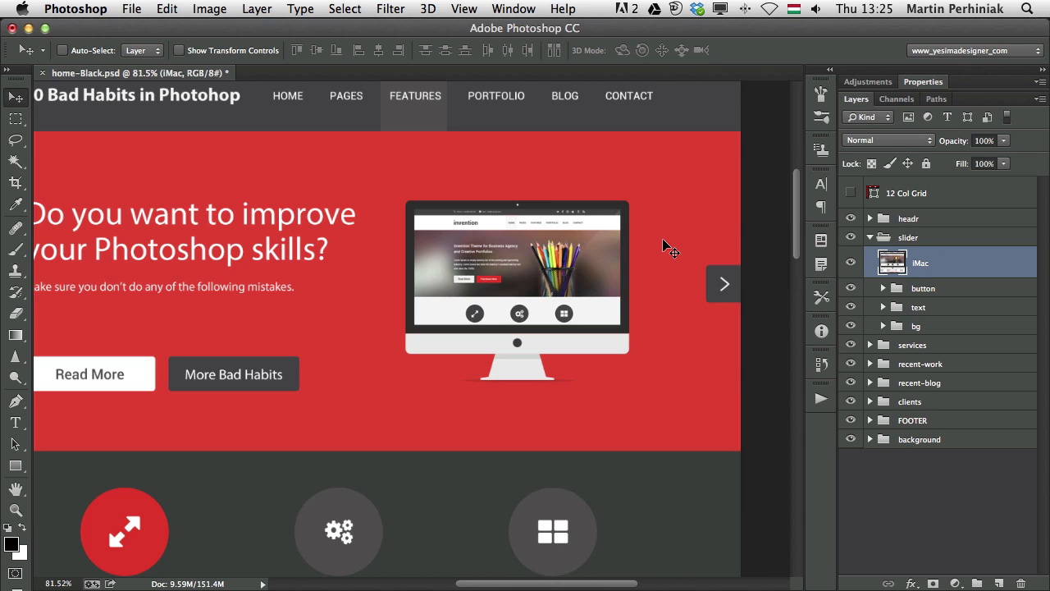
key(super+t)
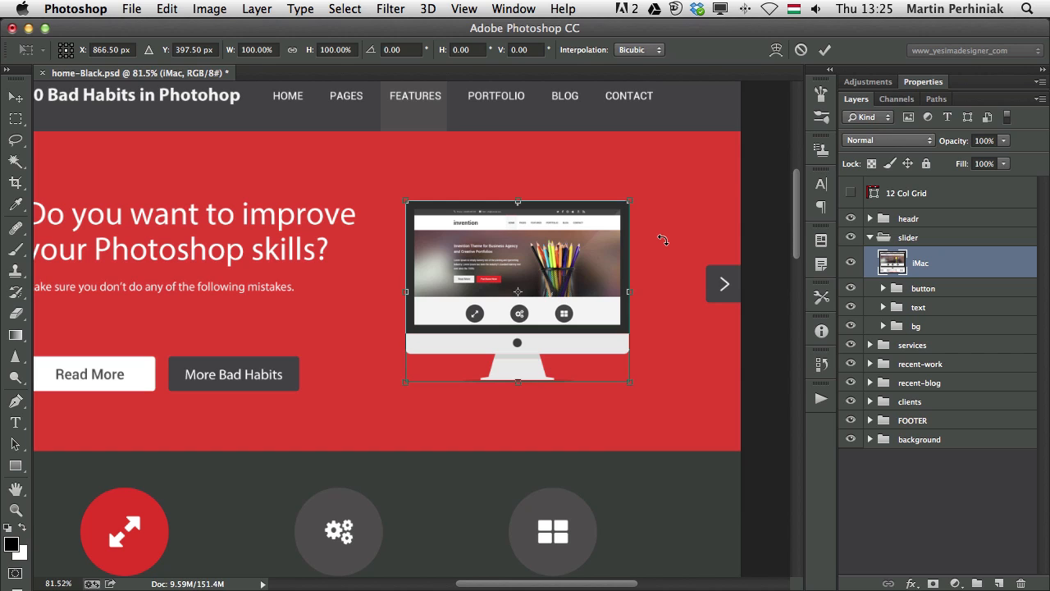
drag(650, 198, 631, 182)
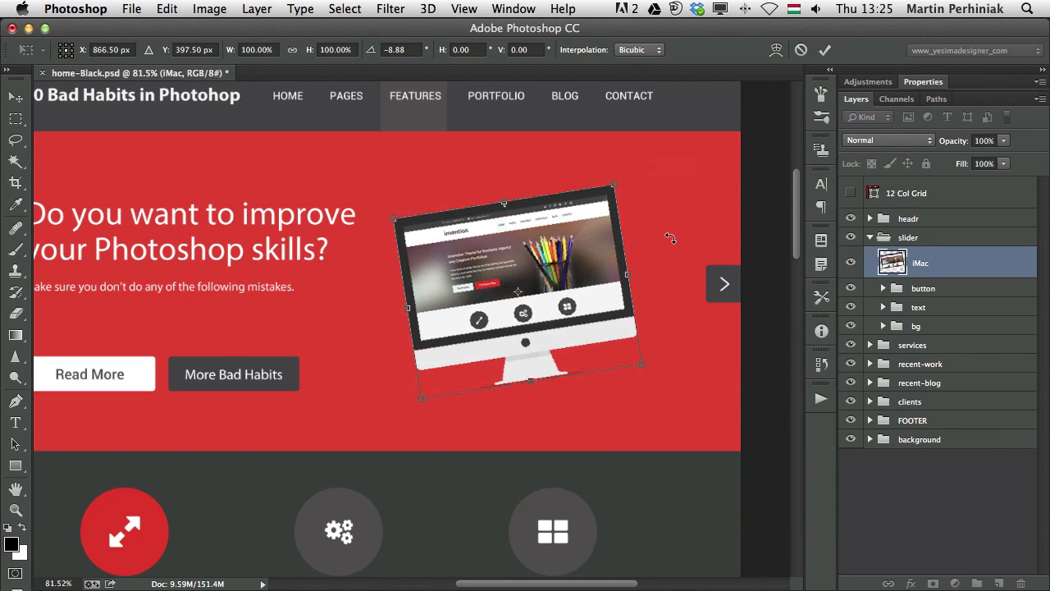
key(Return)
click(164, 8)
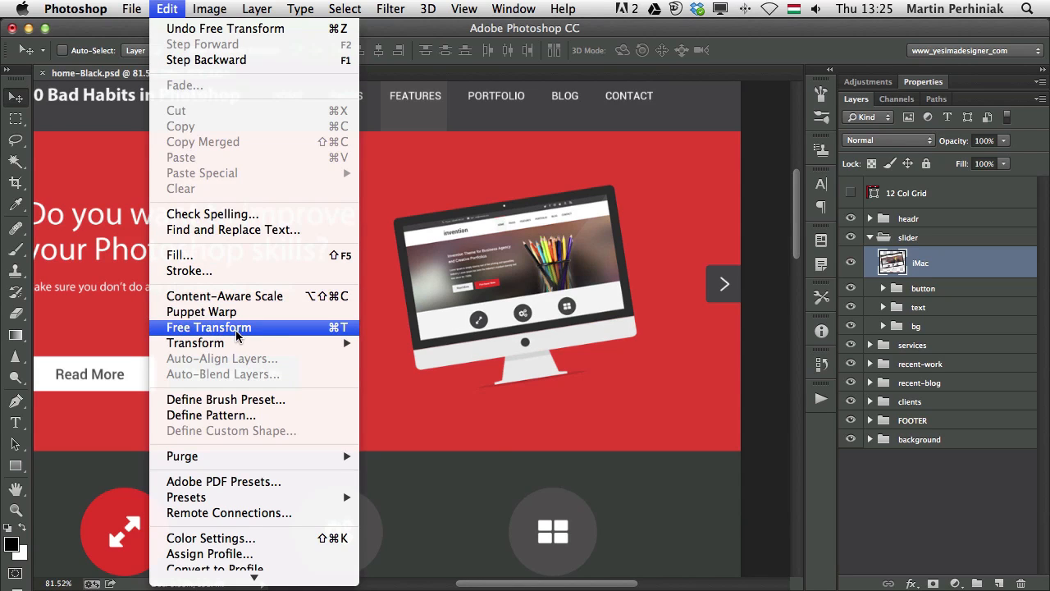
mouse_move(287, 346)
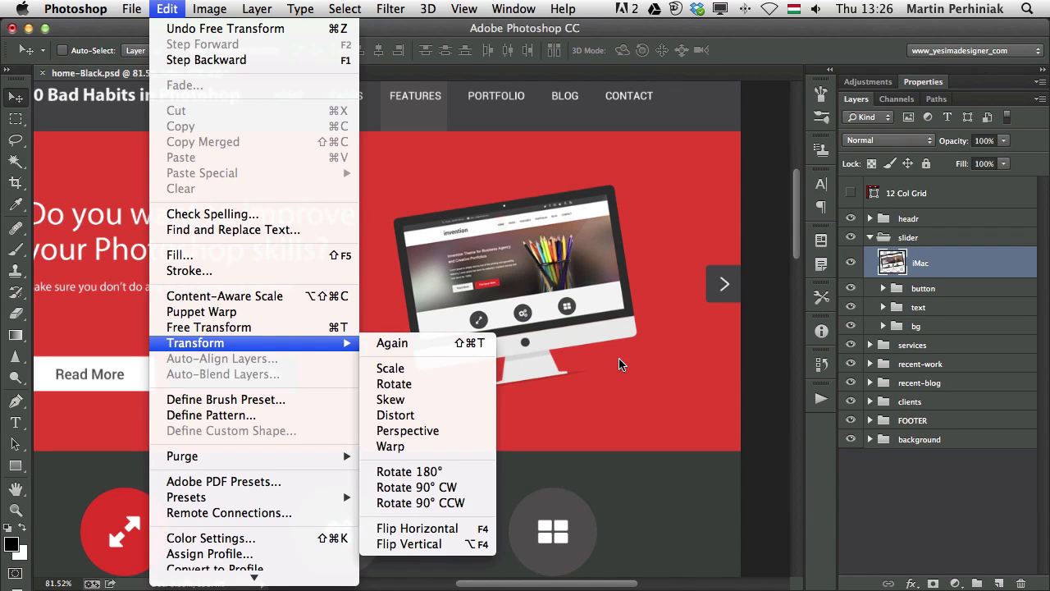
click(686, 338)
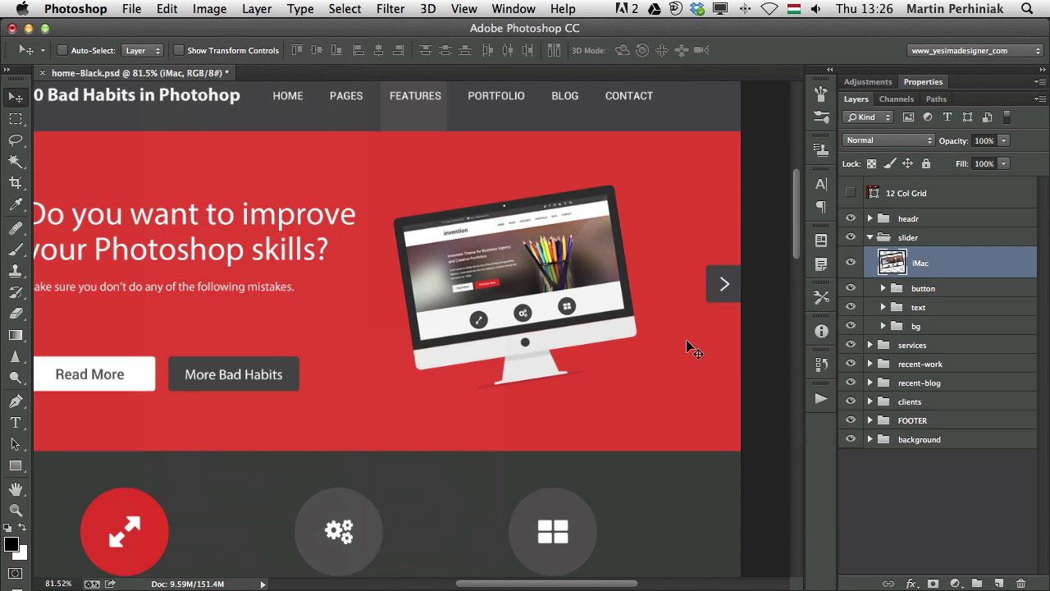
- Inspect the quality of the rotated iMac image at 100% zoom
drag(509, 325, 527, 326)
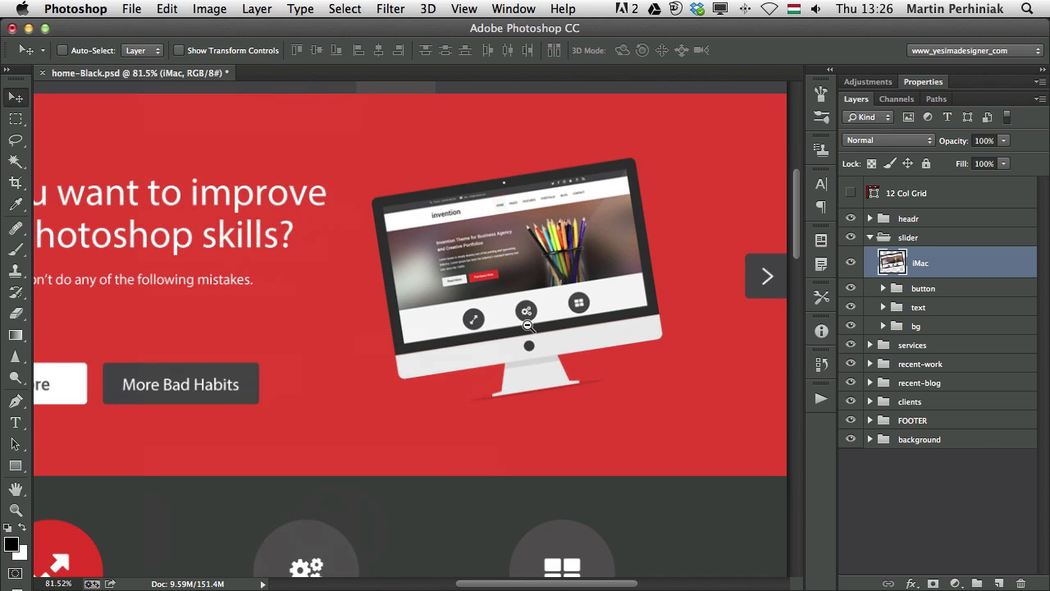
drag(589, 319, 552, 346)
key(super+1)
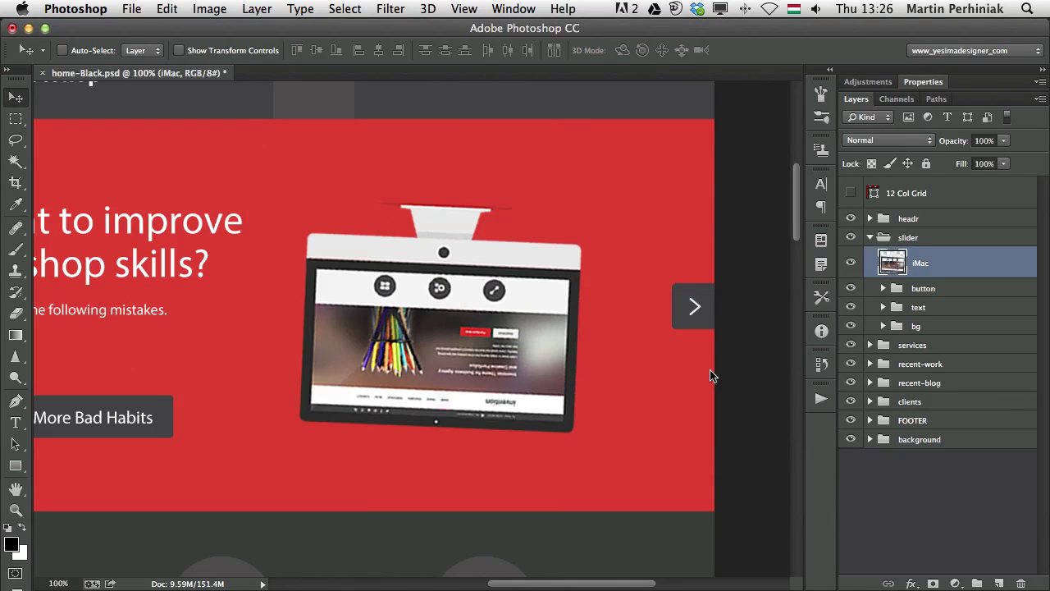
- Repeat the last rotation many times on the rasterized iMac layer with Transform Again
key(super+shift+t)
key(super+shift+t)
key(super+shift+t)
key(super+shift+t)
key(super+shift+t)
key(super+shift+t)
key(super+shift+t)
key(super+shift+t)
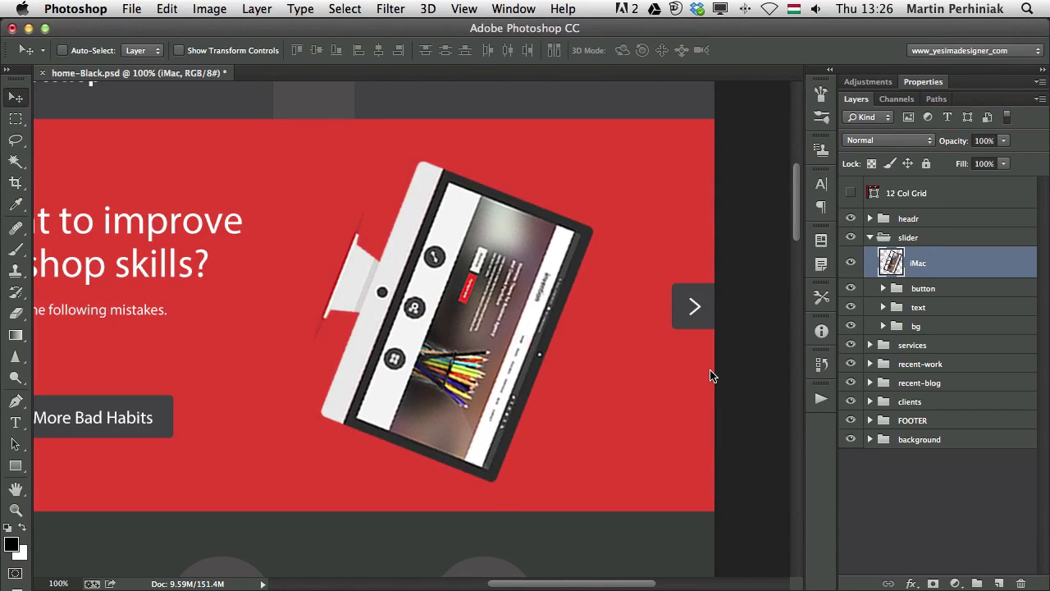
key(super+shift+t)
key(super+shift+t)
key(super+shift+t)
key(super+shift+t)
key(super+shift+t)
key(super+shift+t)
key(super+shift+t)
key(super+shift+t)
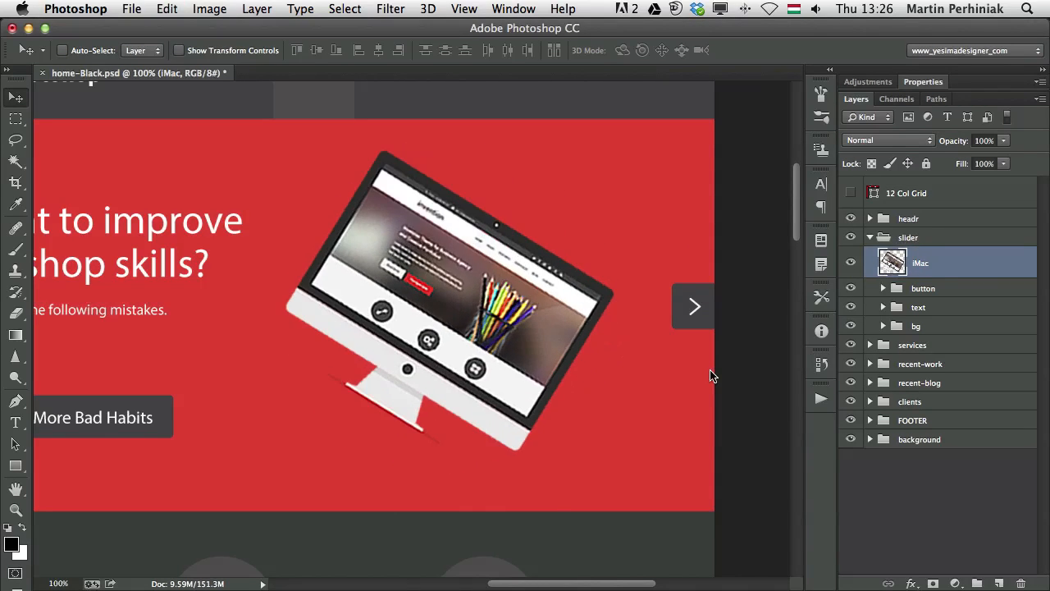
key(super+shift+t)
key(super+shift+t)
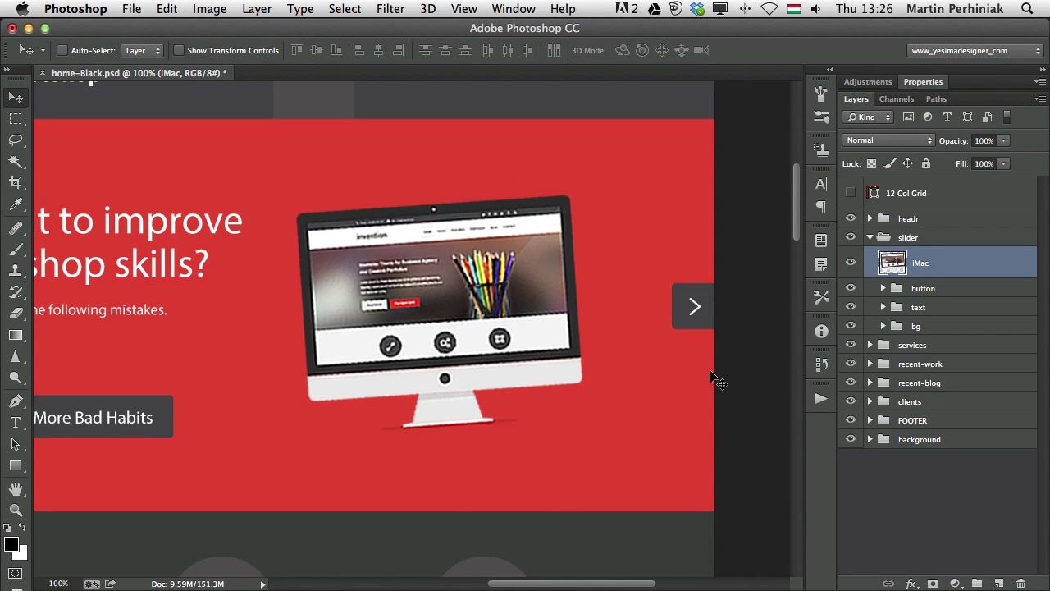
key(super+shift+t)
key(super+shift+t)
key(super+shift+t)
key(super+shift+t)
key(super+shift+t)
key(super+shift+t)
key(super+shift+t)
key(super+shift+t)
key(super+shift+t)
key(super+shift+t)
key(super+shift+t)
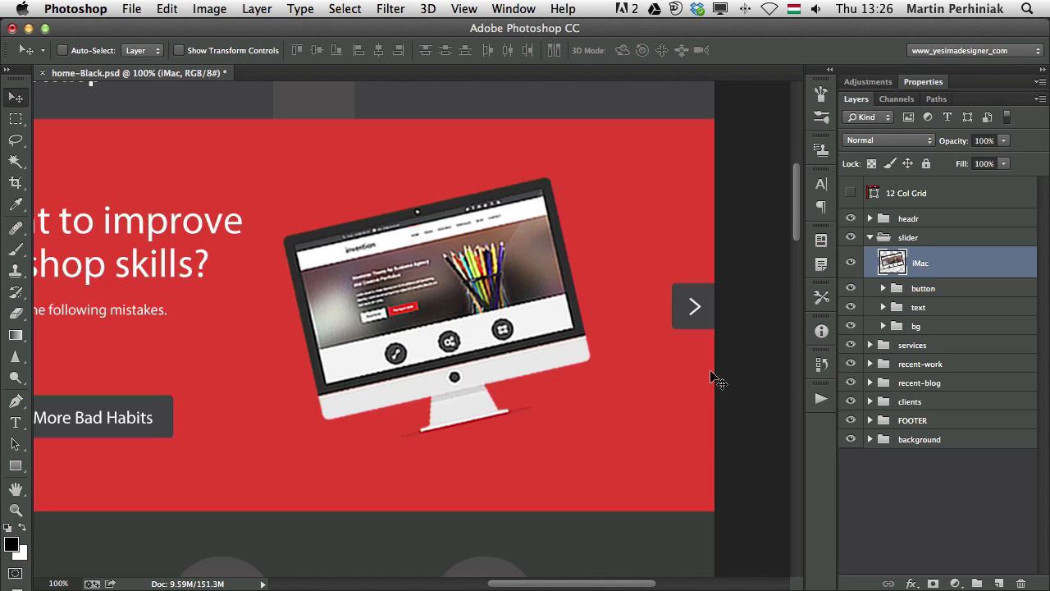
key(super+shift+t)
key(super+shift+t)
key(super+shift+t)
key(super+shift+t)
key(super+shift+t)
key(super+shift+t)
key(super+shift+t)
key(super+shift+t)
key(super+shift+t)
key(super+shift+t)
key(super+shift+t)
key(super+shift+t)
key(super+shift+t)
key(super+shift+t)
key(super+shift+t)
key(super+shift+t)
key(super+shift+t)
key(super+shift+t)
key(super+shift+t)
key(super+shift+t)
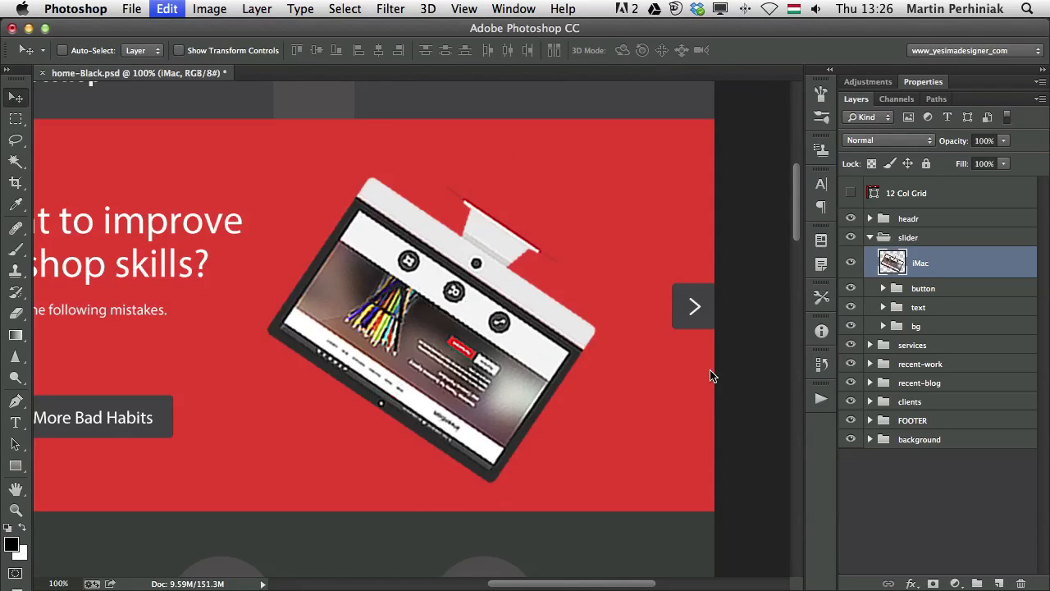
key(super+shift+t)
key(super+shift+t)
key(super+shift+t)
key(super+shift+t)
key(super+shift+t)
key(super+shift+t)
key(super+shift+t)
key(super+shift+t)
key(super+shift+t)
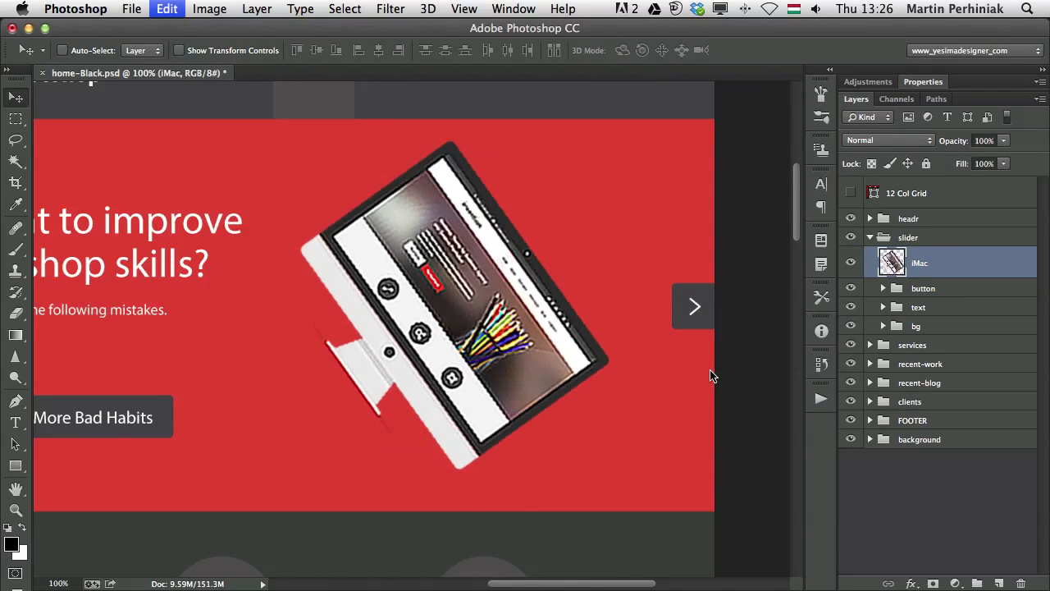
key(super+shift+t)
key(super+shift+t)
key(super+shift+t)
key(super+shift+t)
key(super+shift+t)
key(super+shift+t)
key(super+shift+t)
key(super+shift+t)
key(super+shift+t)
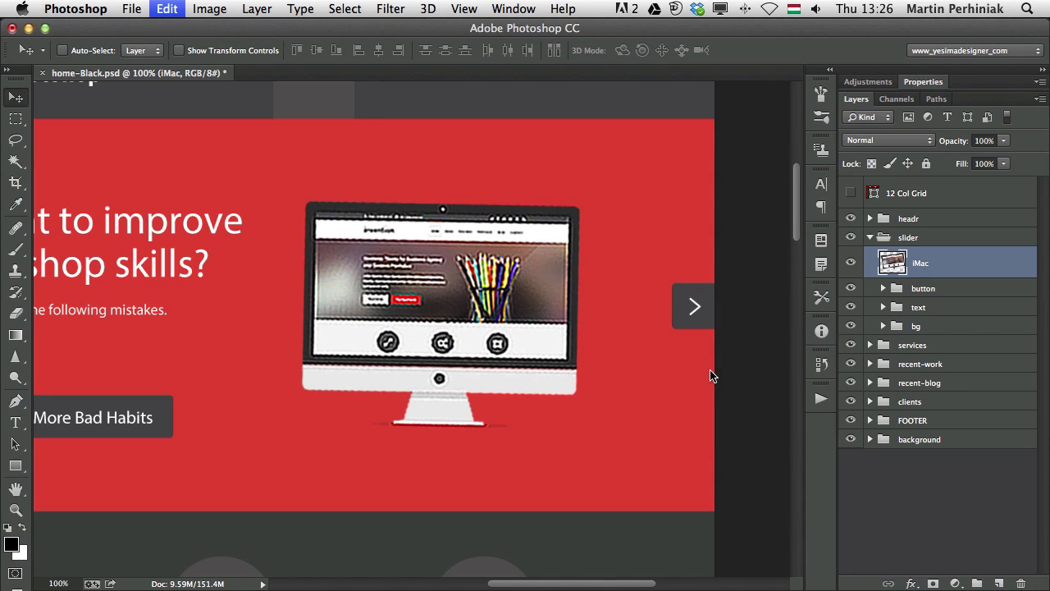
key(super+shift+t)
key(super+shift+t)
key(super+shift+t)
key(super+shift+t)
key(super+shift+t)
key(super+shift+t)
key(super+shift+t)
key(super+shift+t)
key(super+shift+t)
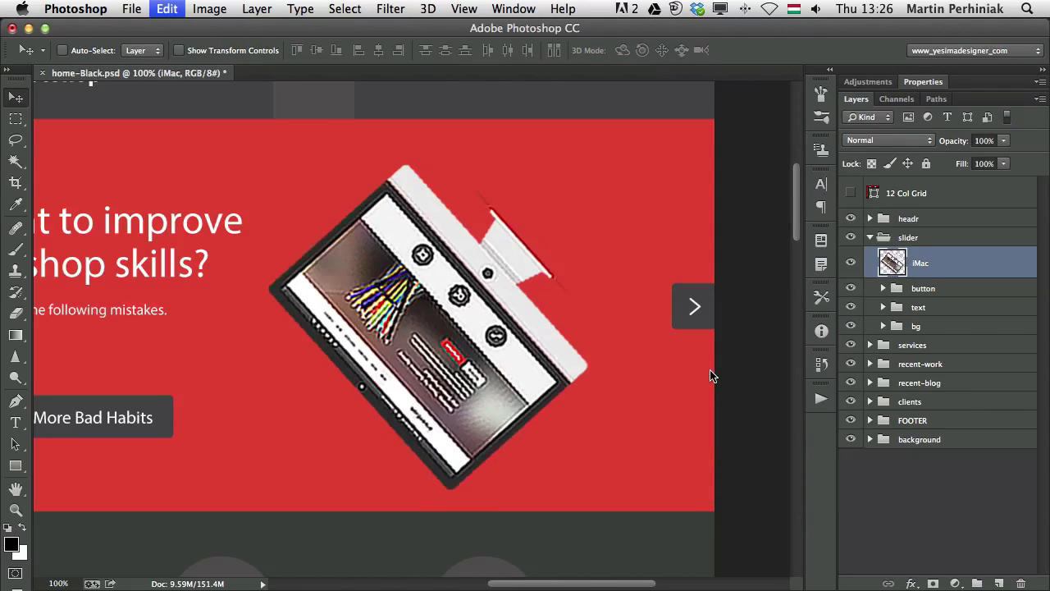
key(super+shift+t)
key(super+shift+t)
key(super+shift+t)
key(super+shift+t)
key(super+shift+t)
key(super+shift+t)
key(super+shift+t)
key(super+shift+t)
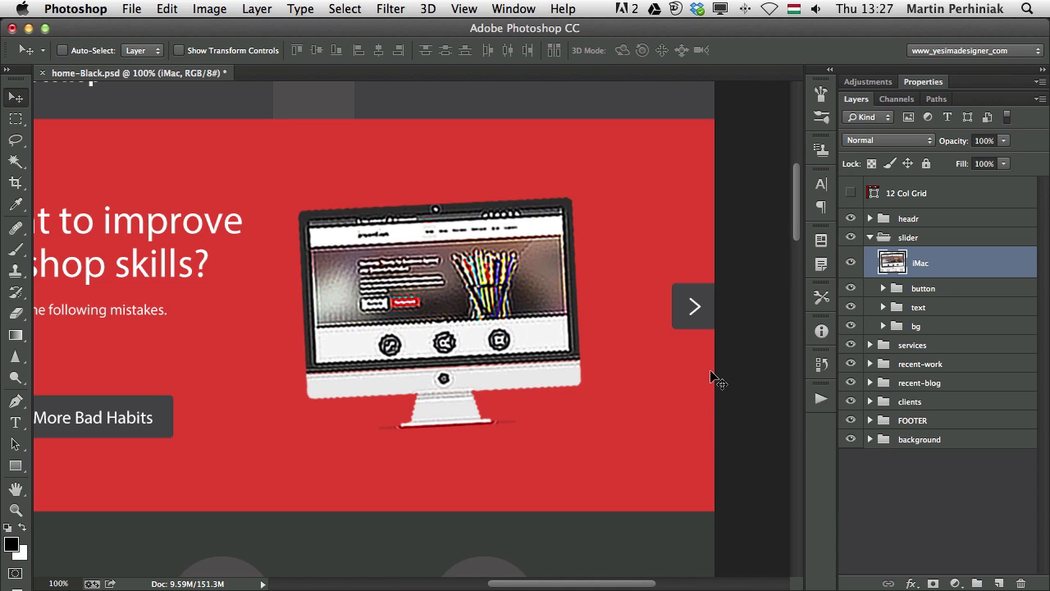
key(super+shift+t)
key(super+shift+t)
key(super+shift+t)
key(super+shift+t)
key(super+shift+t)
key(super+shift+t)
key(super+shift+t)
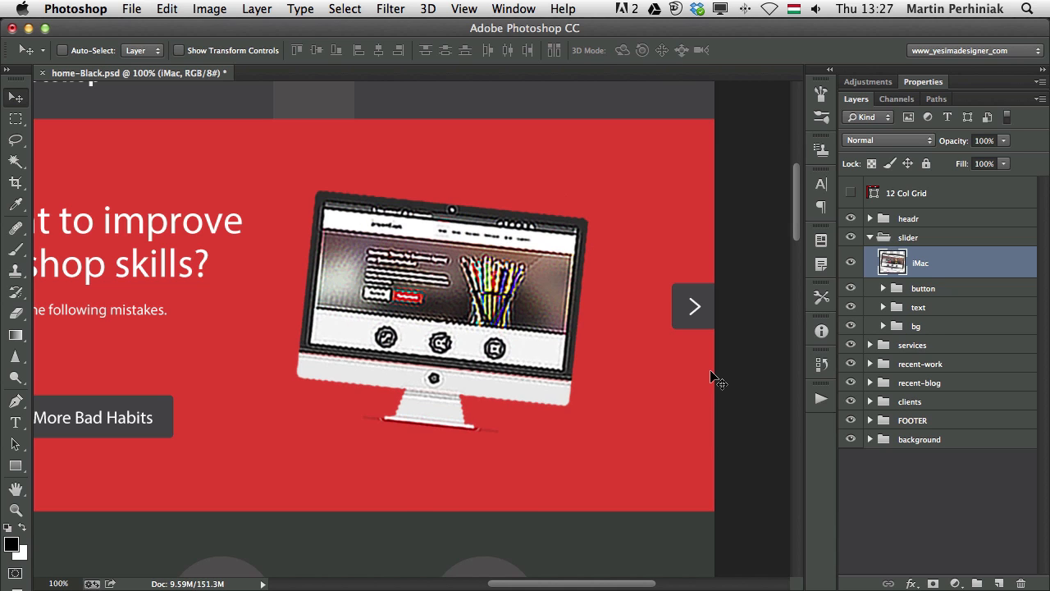
key(super+shift+t)
key(super+shift+t)
key(super+shift+t)
key(super+shift+t)
key(super+shift+t)
key(super+shift+t)
key(super+shift+t)
key(super+shift+t)
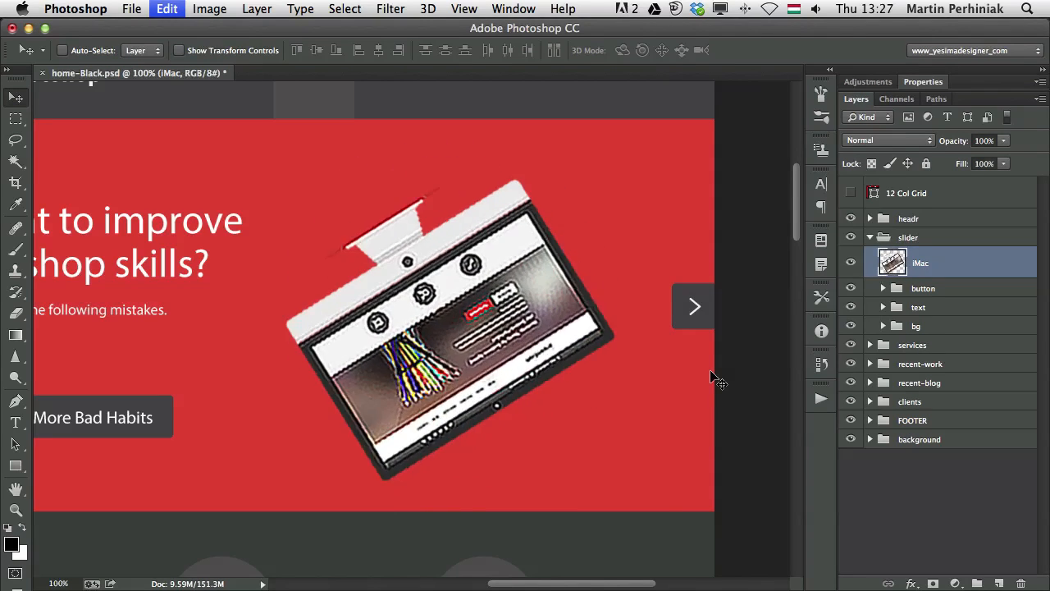
key(super+shift+t)
key(super+shift+t)
key(super+shift+t)
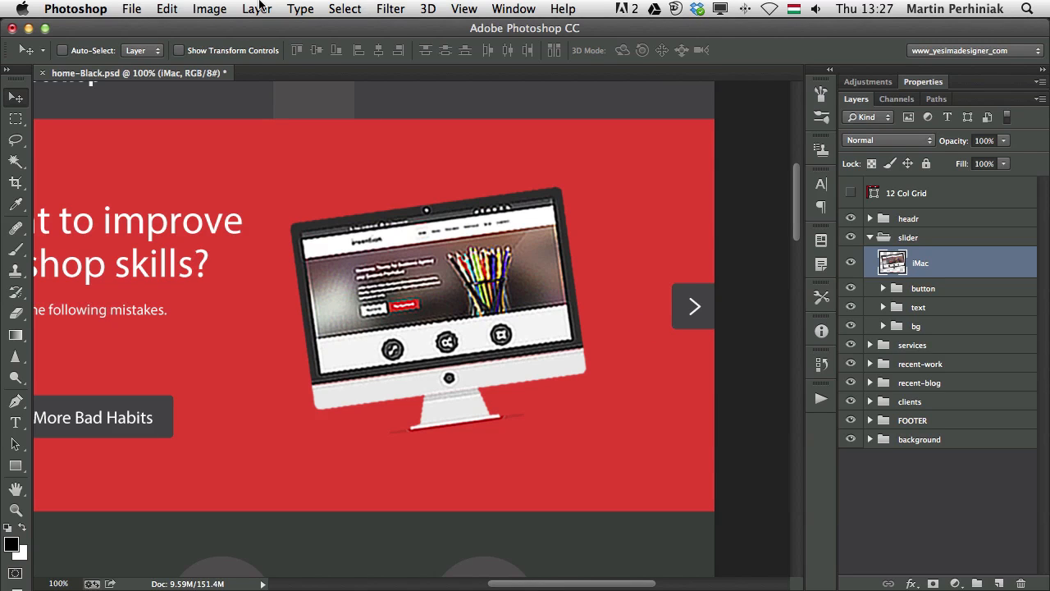
- Step back through the repeated rotations until the iMac layer is restored to its original upright state
click(165, 9)
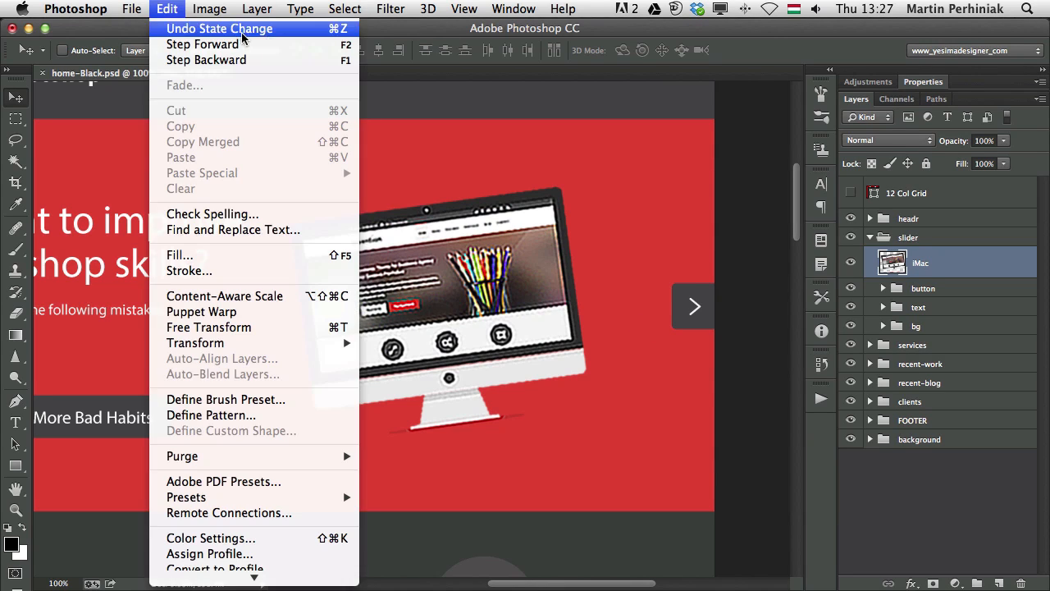
click(407, 32)
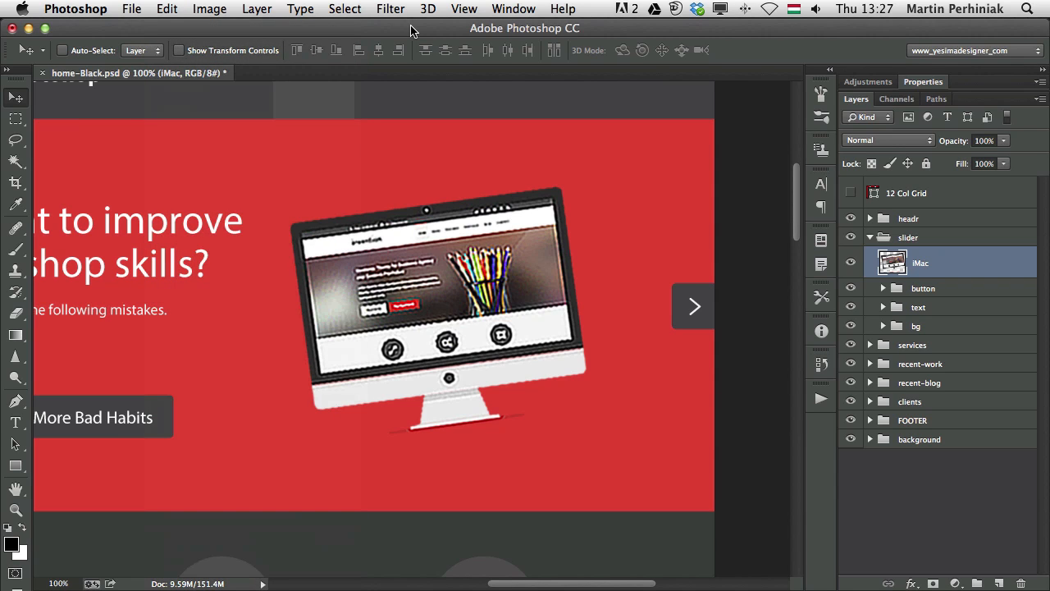
key(super+shift+t)
key(super+shift+t)
key(super+shift+t)
key(super+shift+t)
key(super+shift+t)
key(super+shift+t)
key(super+shift+t)
key(super+shift+t)
key(super+shift+t)
key(super+shift+t)
key(super+shift+t)
key(super+shift+t)
key(super+shift+t)
key(super+shift+t)
key(super+shift+t)
key(super+shift+t)
key(super+shift+t)
key(super+shift+t)
key(super+shift+t)
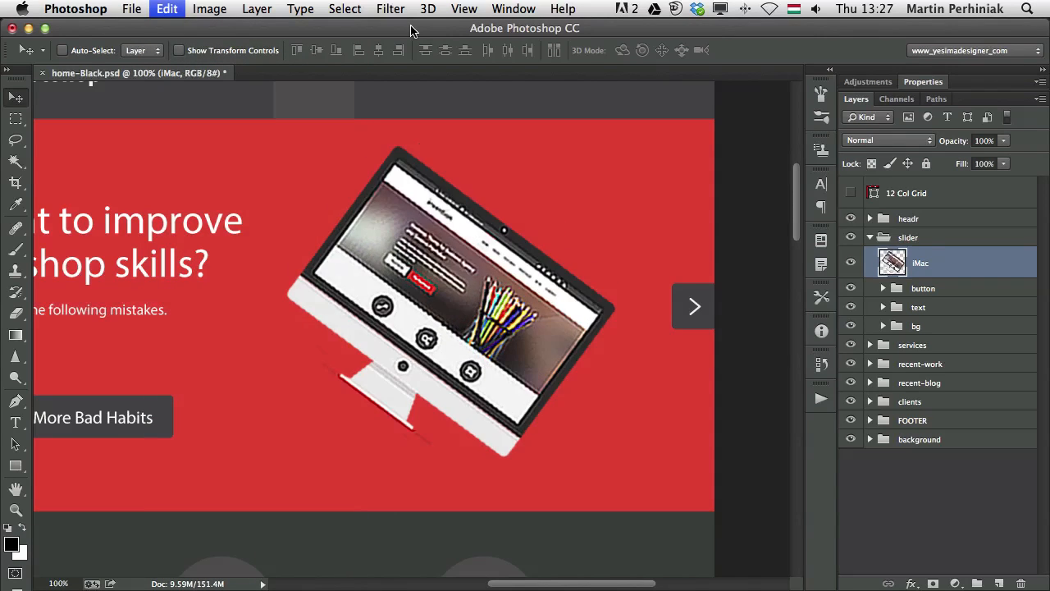
key(super+shift+t)
key(super+shift+t)
key(super+shift+t)
key(super+shift+t)
key(super+shift+t)
key(super+shift+t)
key(super+shift+t)
key(super+shift+t)
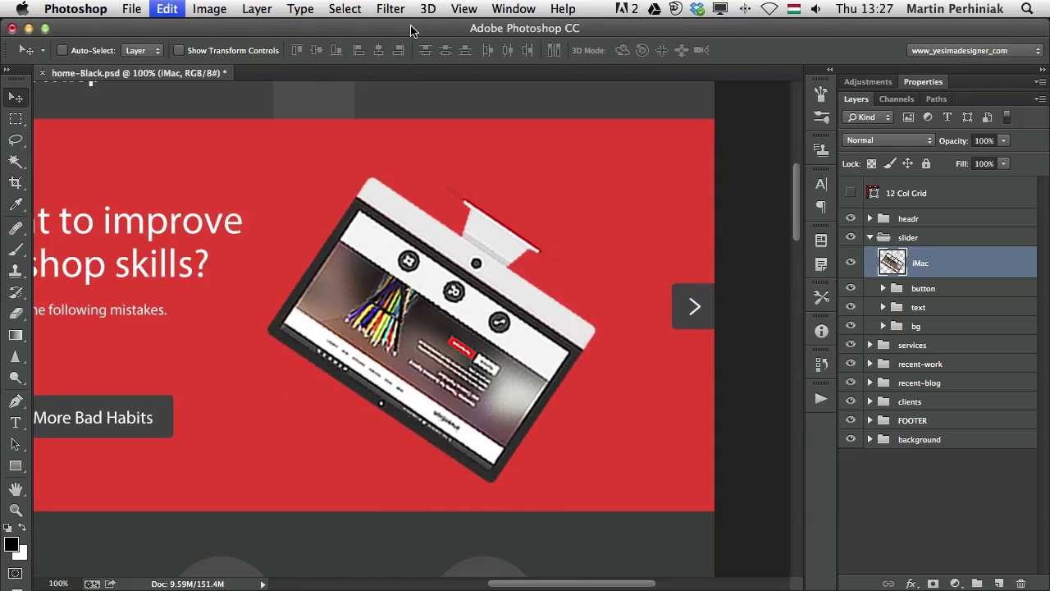
key(super+shift+t)
key(super+shift+t)
key(super+shift+t)
key(super+shift+t)
key(super+shift+t)
key(super+shift+t)
key(super+shift+t)
key(super+shift+t)
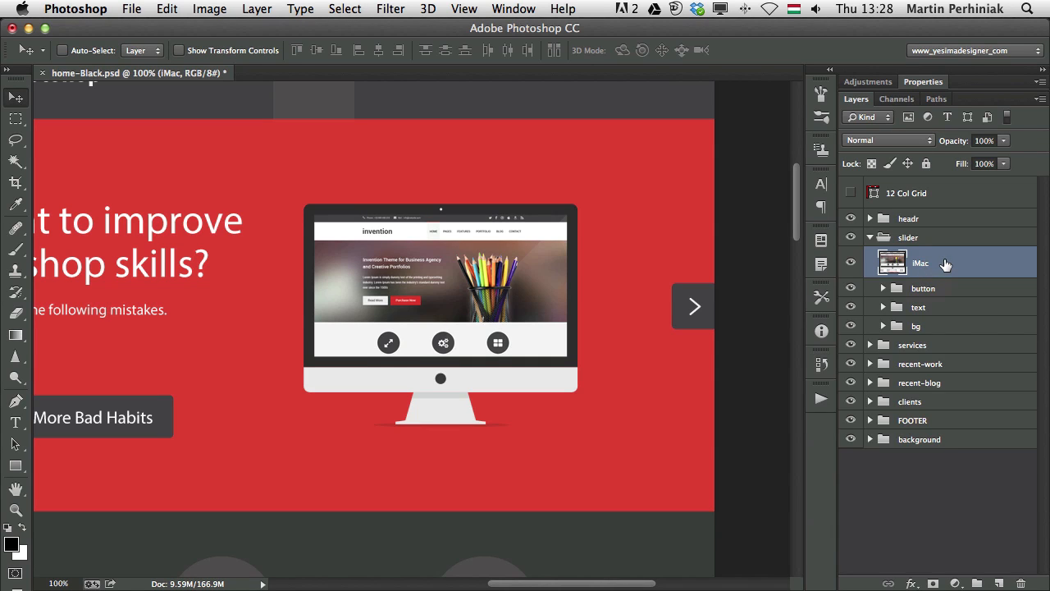
- Convert the iMac layer to a Smart Object and rotate it by about -4 degrees with Free Transform
right_click(945, 263)
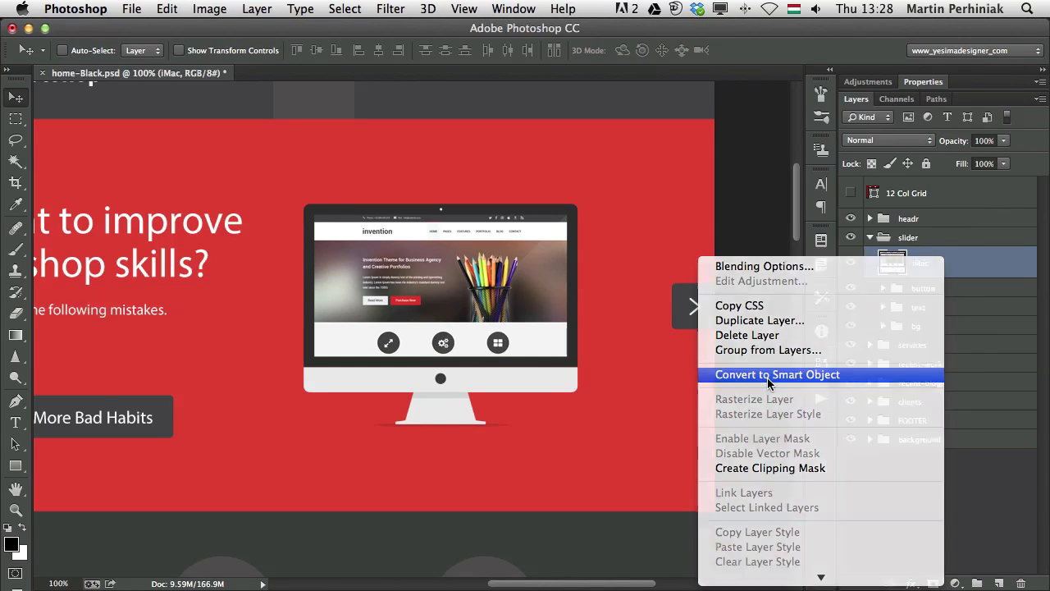
click(768, 376)
key(super+t)
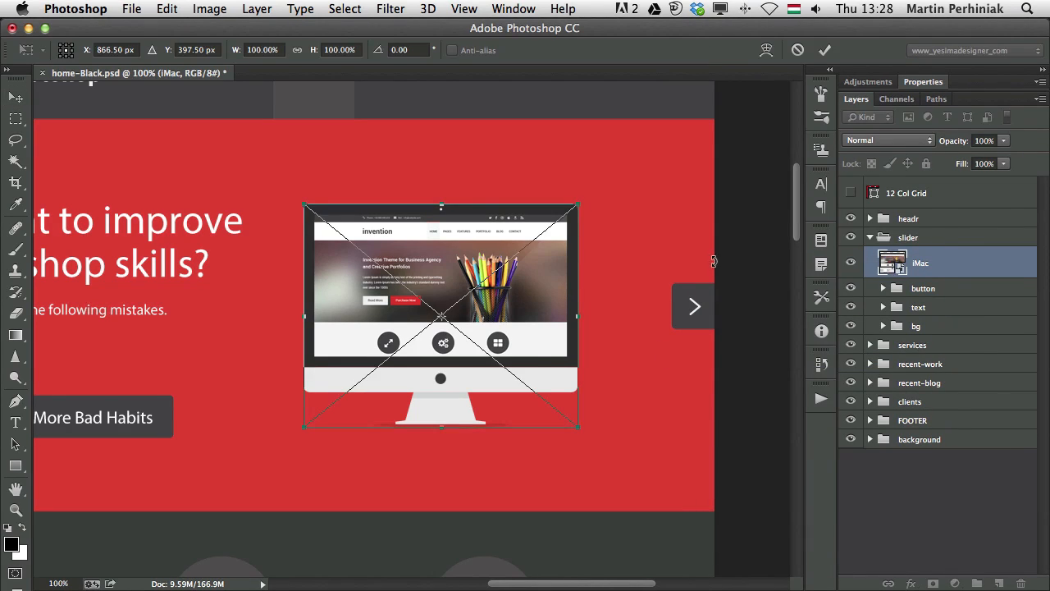
drag(616, 197, 607, 178)
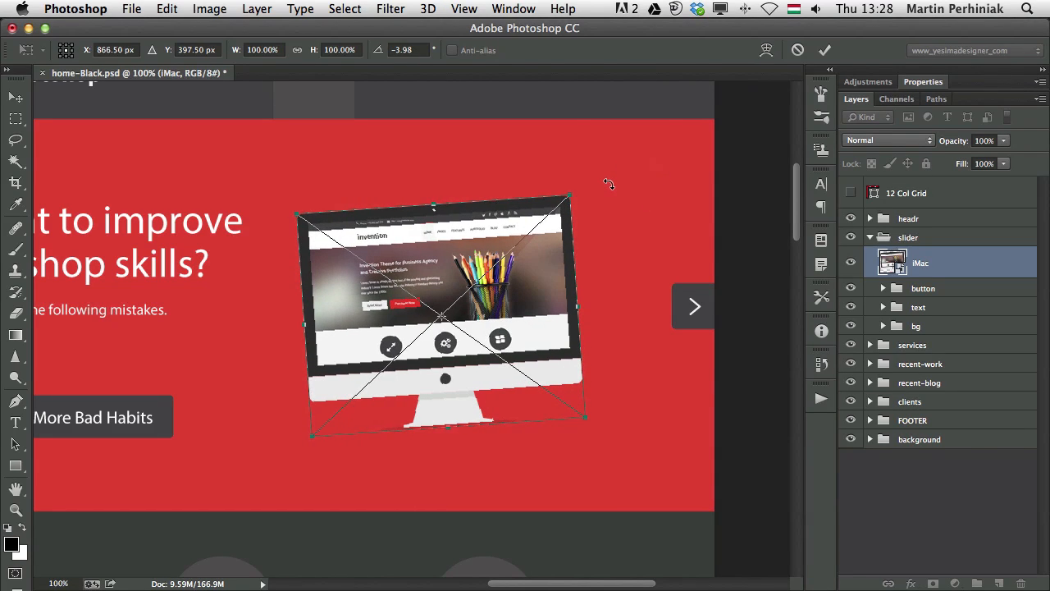
key(Return)
- Repeat the same rotation several times on the iMac Smart Object with Transform Again
key(super+shift+t)
key(super+shift+t)
key(super+shift+t)
key(super+shift+t)
key(super+shift+t)
key(super+shift+t)
key(super+shift+t)
key(super+shift+t)
key(super+shift+t)
key(super+shift+t)
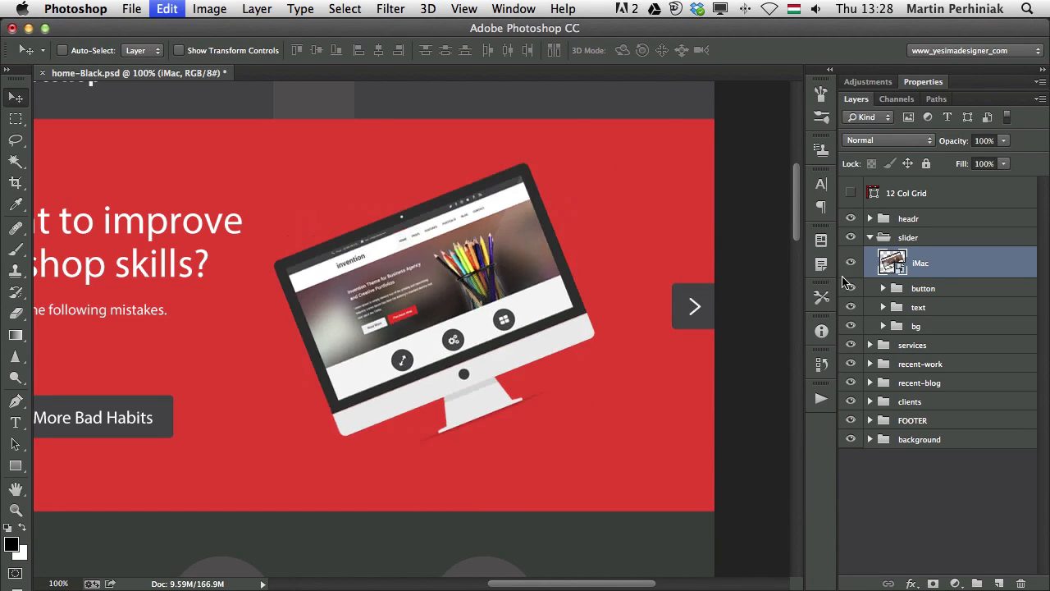
- Continue rotating the iMac Smart Object through several more turns by repeating Transform Again dozens of times
key(super+shift+t)
key(super+shift+t)
key(super+shift+t)
key(super+shift+t)
key(super+shift+t)
key(super+shift+t)
key(super+shift+t)
key(super+shift+t)
key(super+shift+t)
key(super+shift+t)
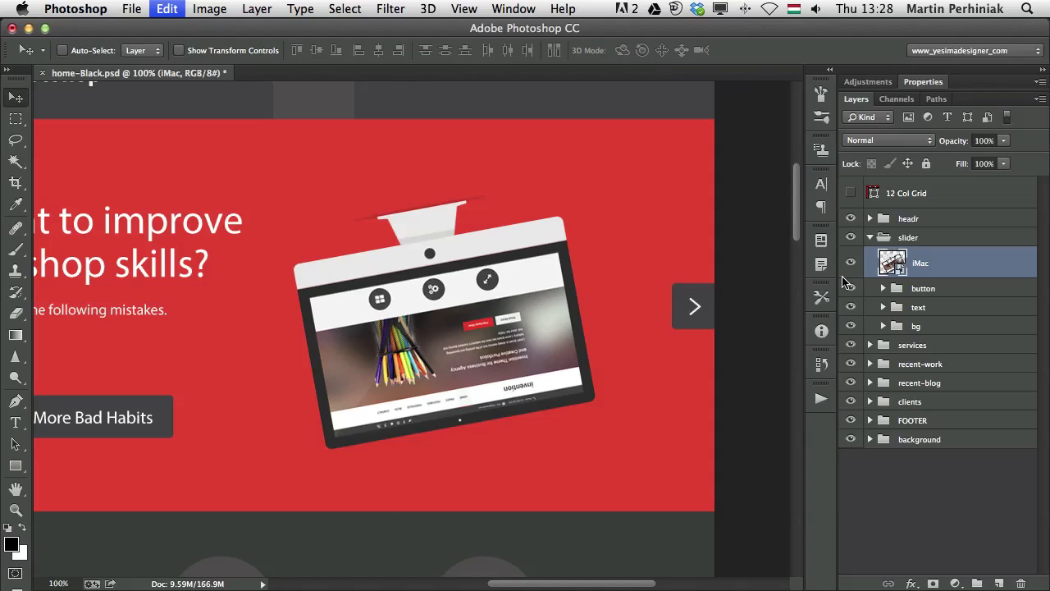
key(super+shift+t)
key(super+shift+t)
key(super+shift+t)
key(super+shift+t)
key(super+shift+t)
key(super+shift+t)
key(super+shift+t)
key(super+shift+t)
key(super+shift+t)
key(super+shift+t)
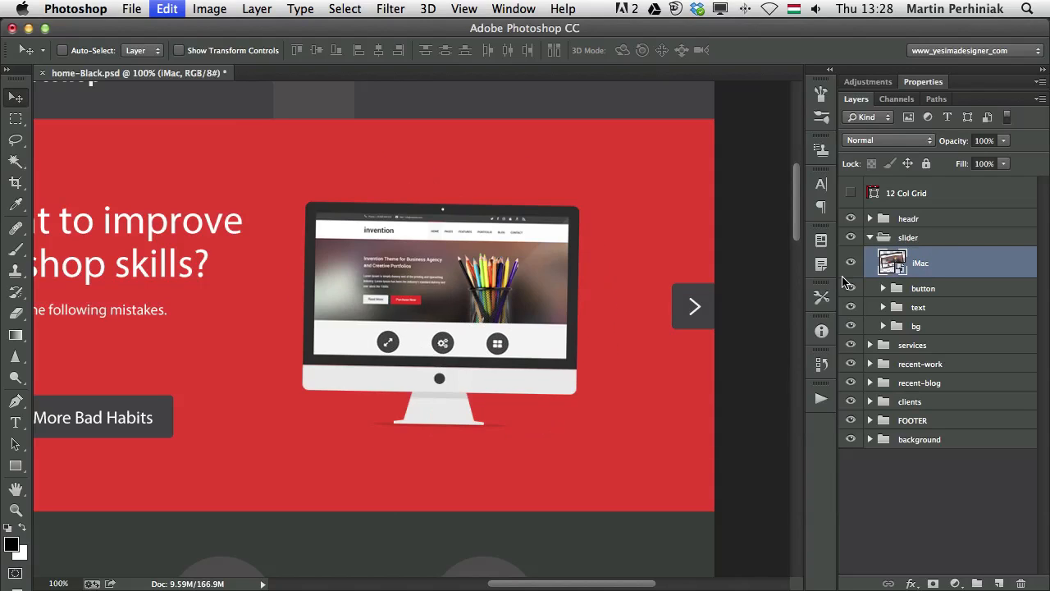
key(super+shift+t)
key(super+shift+t)
key(super+shift+t)
key(super+shift+t)
key(super+shift+t)
key(super+shift+t)
key(super+shift+t)
key(super+shift+t)
key(super+shift+t)
key(super+shift+t)
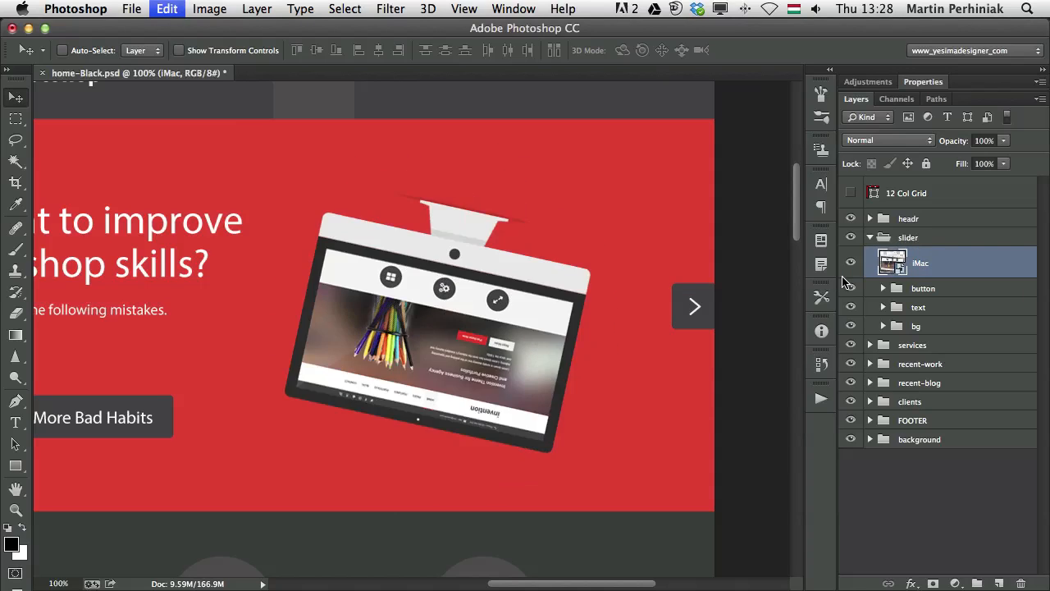
key(super+shift+t)
key(super+shift+t)
key(super+shift+t)
key(super+shift+t)
key(super+shift+t)
key(super+shift+t)
key(super+shift+t)
key(super+shift+t)
key(super+shift+t)
key(super+shift+t)
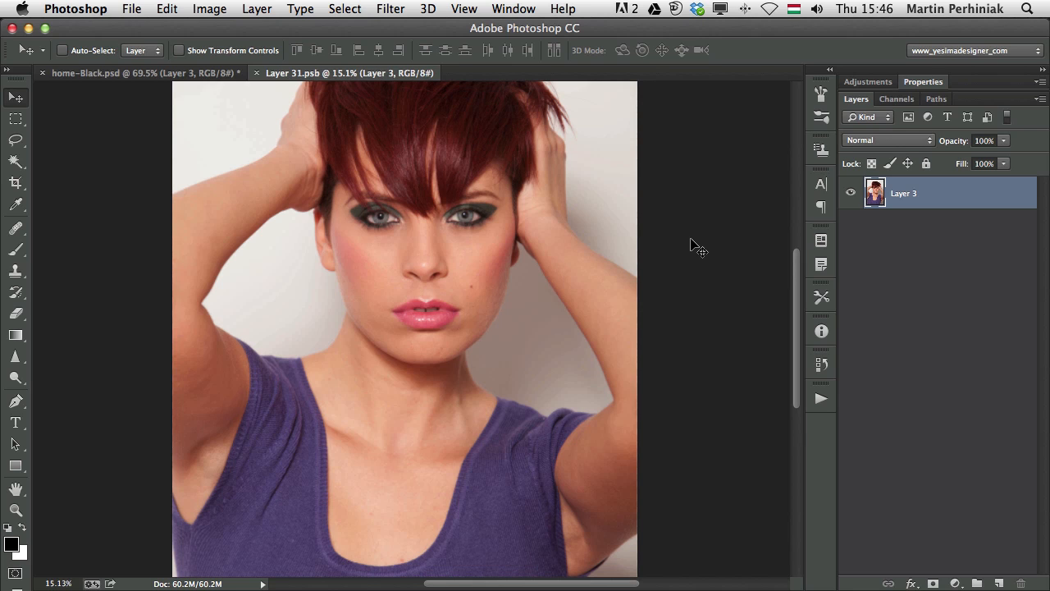
click(220, 5)
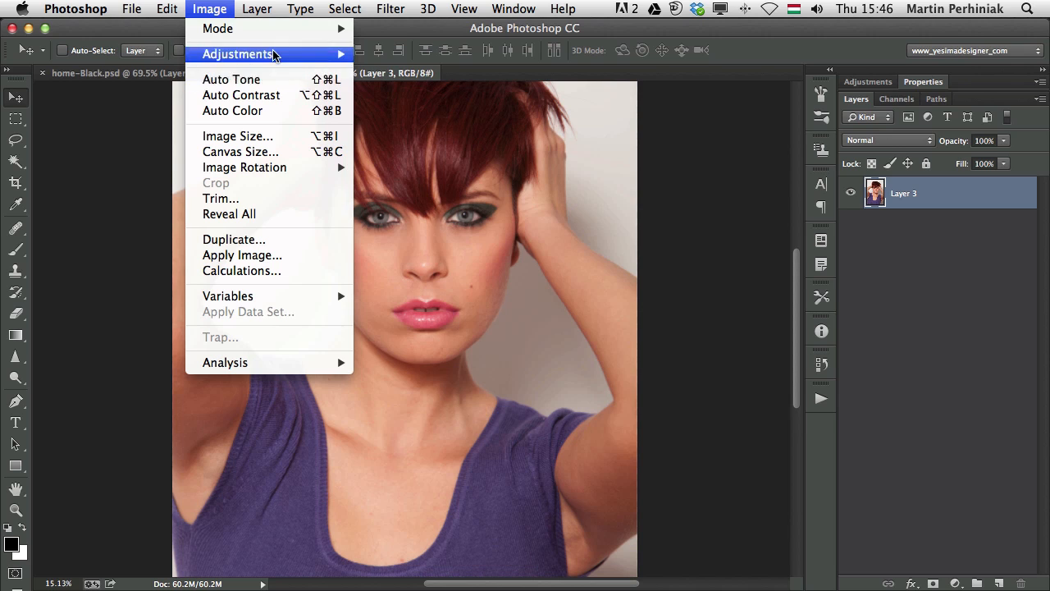
mouse_move(274, 55)
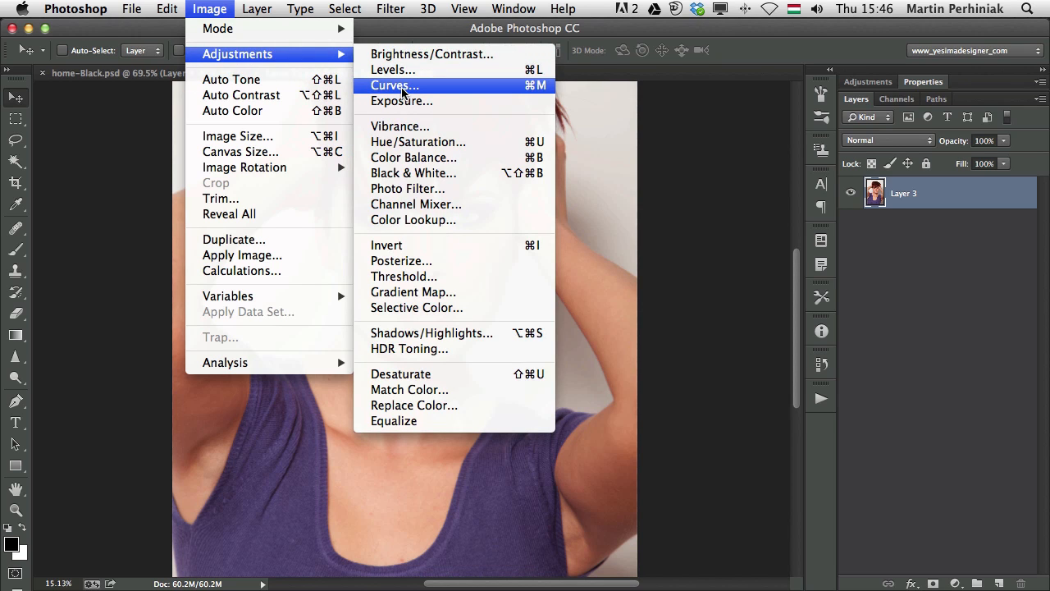
click(727, 234)
- Add a Curves adjustment layer above the portrait and neutralize the color cast by sampling the gray point on the light backdrop
click(871, 84)
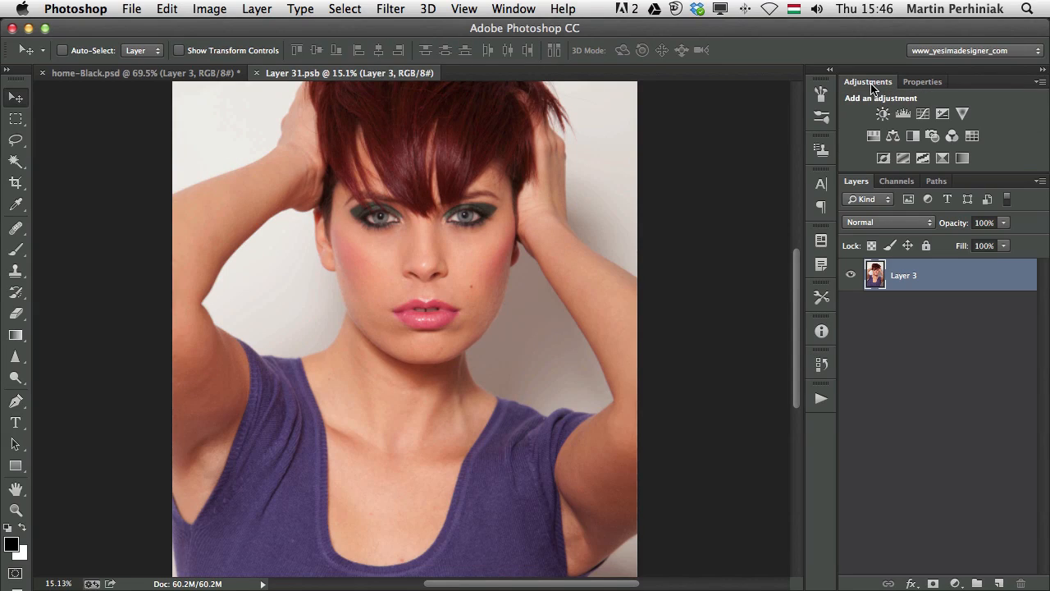
click(923, 114)
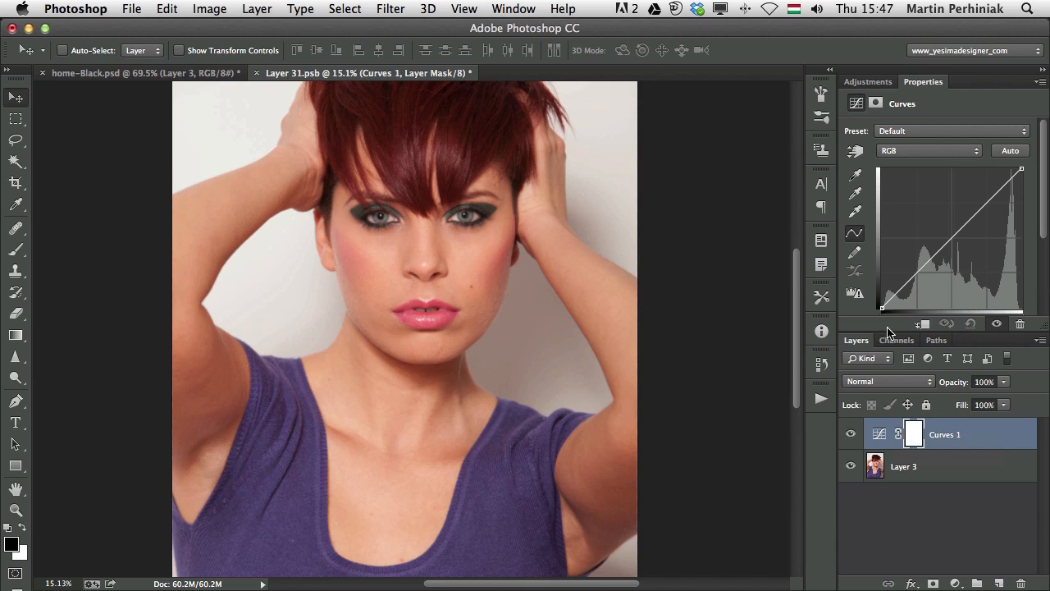
click(856, 193)
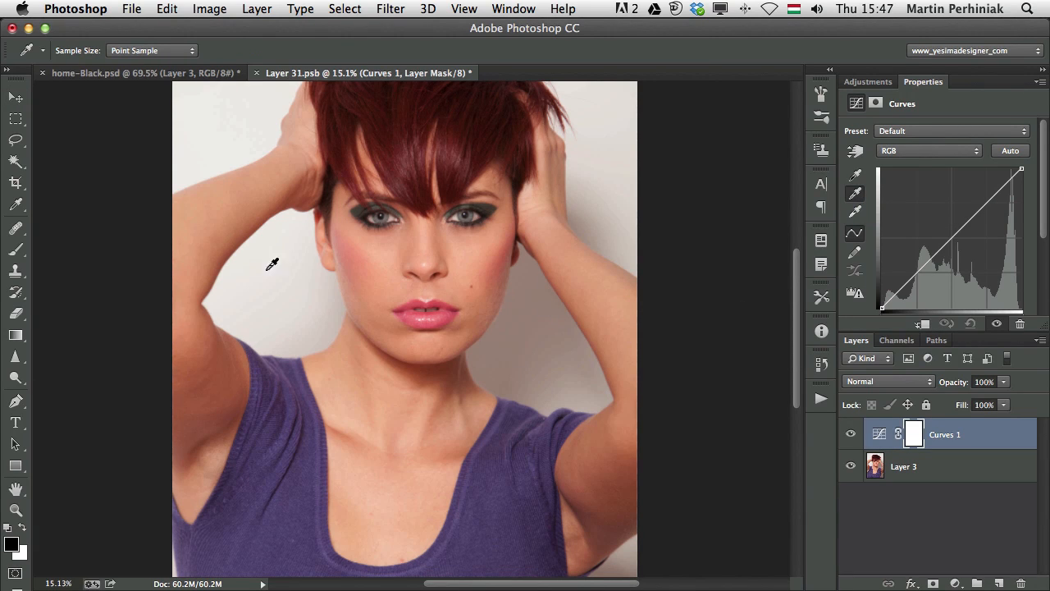
click(293, 267)
click(315, 287)
click(302, 278)
- Toggle the Curves adjustment layer's visibility to compare the portrait before and after the color correction
click(851, 435)
click(851, 435)
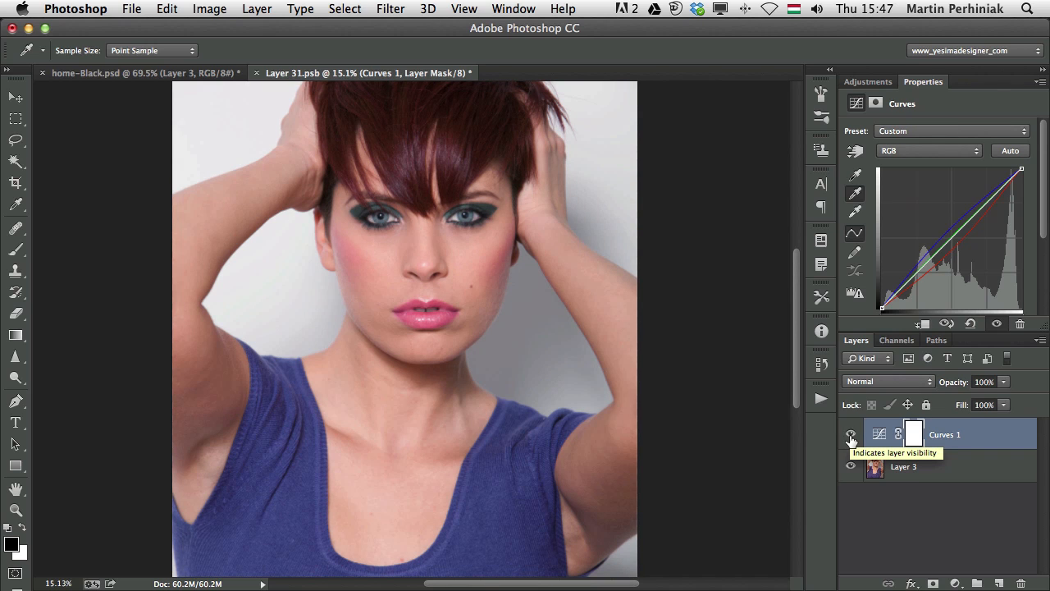
click(851, 436)
click(851, 437)
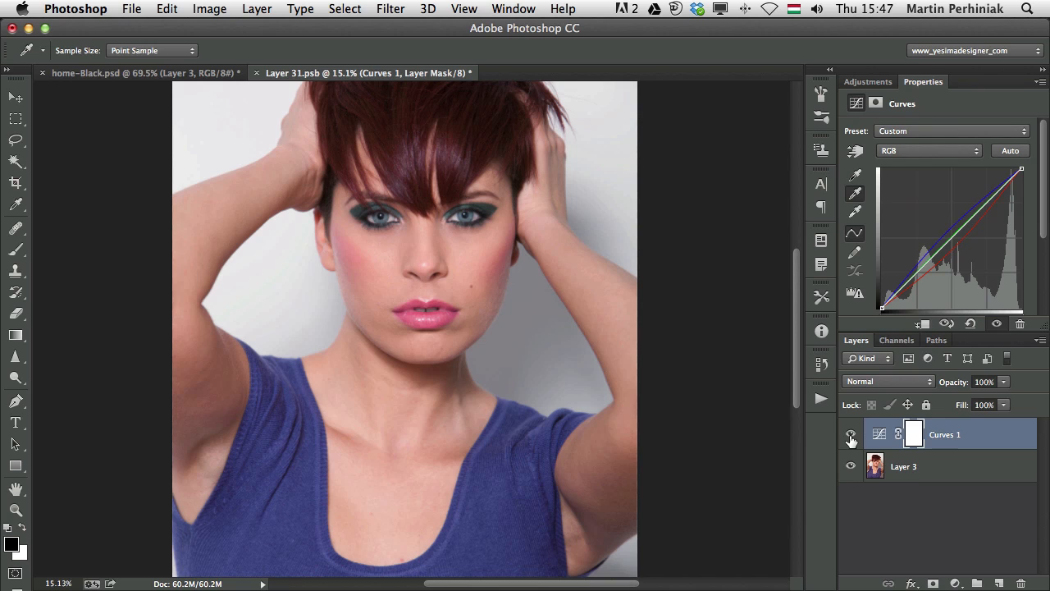
click(850, 437)
click(850, 436)
click(851, 437)
click(851, 437)
- Clip the Curves adjustment layer to the portrait layer directly beneath it
click(867, 82)
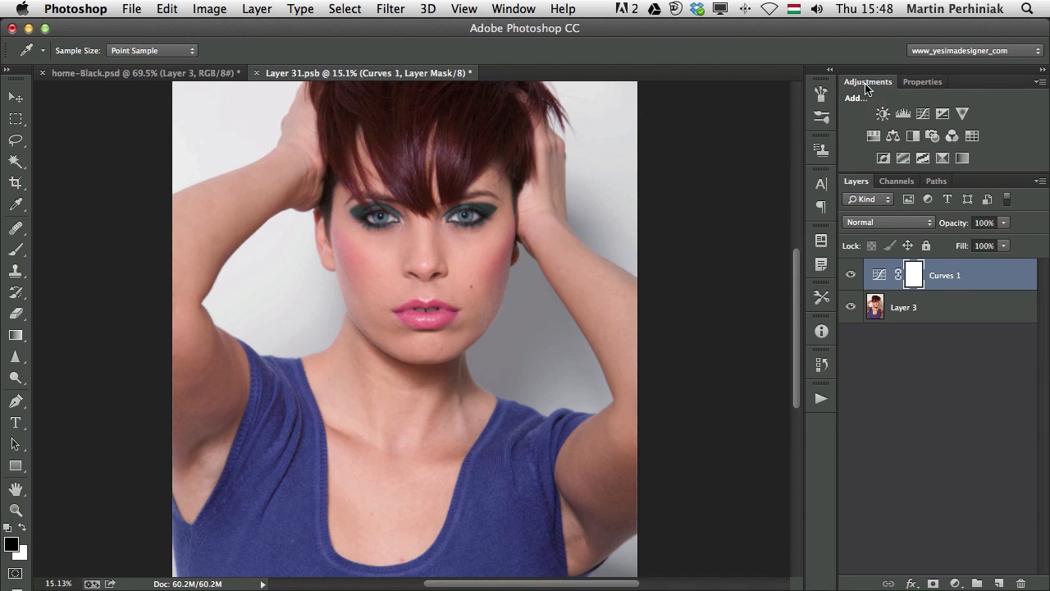
click(894, 425)
key(v)
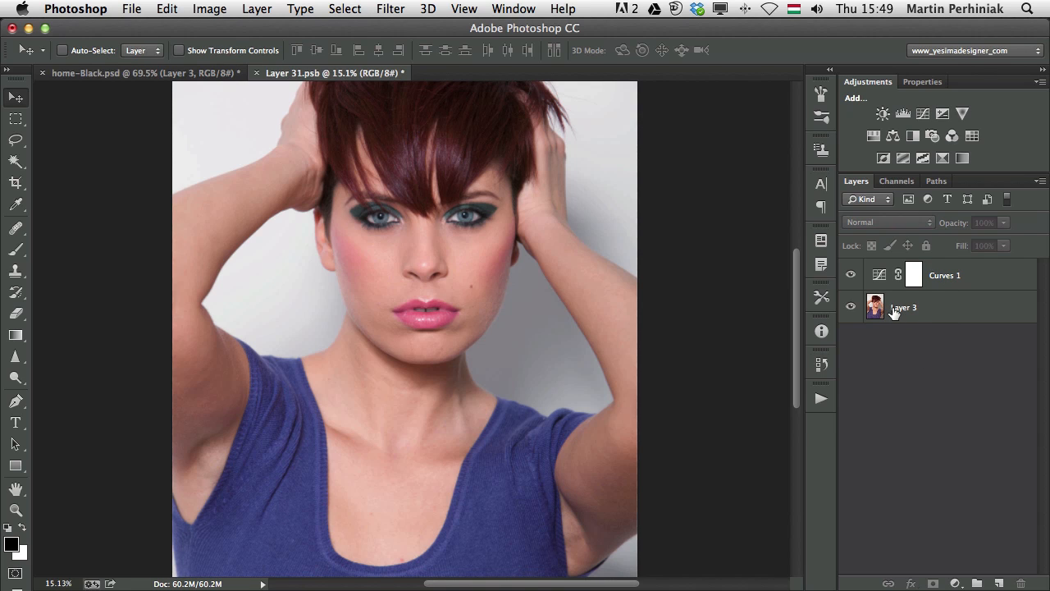
alt+click(930, 286)
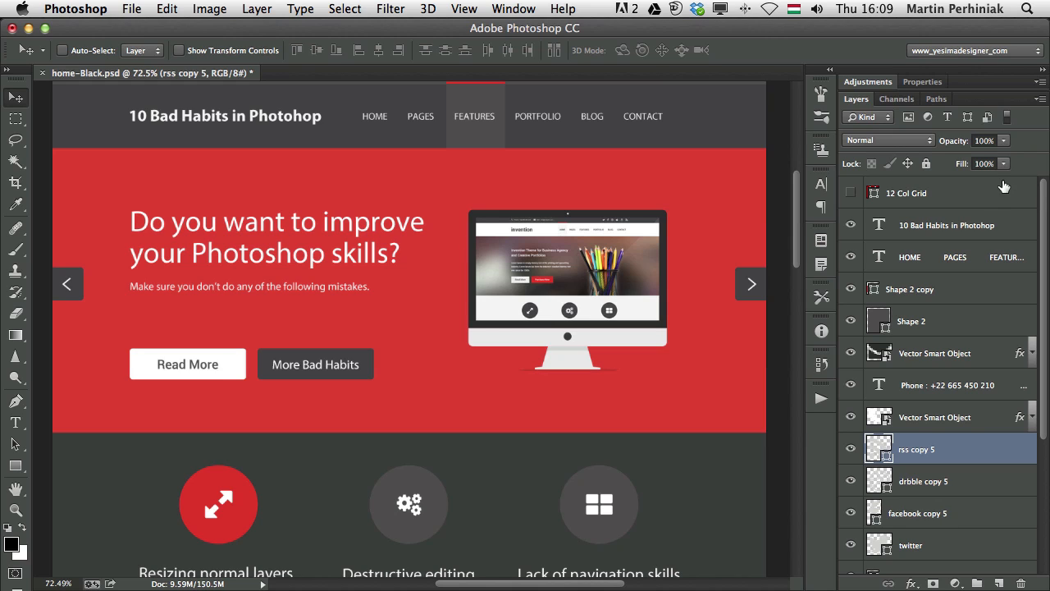
- Examine which header elements the ungrouped text, shape and icon layers hold by toggling their visibility one at a time
click(850, 226)
click(851, 225)
click(850, 256)
click(850, 259)
click(850, 322)
click(850, 322)
click(851, 385)
click(850, 385)
click(851, 417)
click(850, 416)
click(850, 448)
click(851, 448)
drag(502, 183, 505, 237)
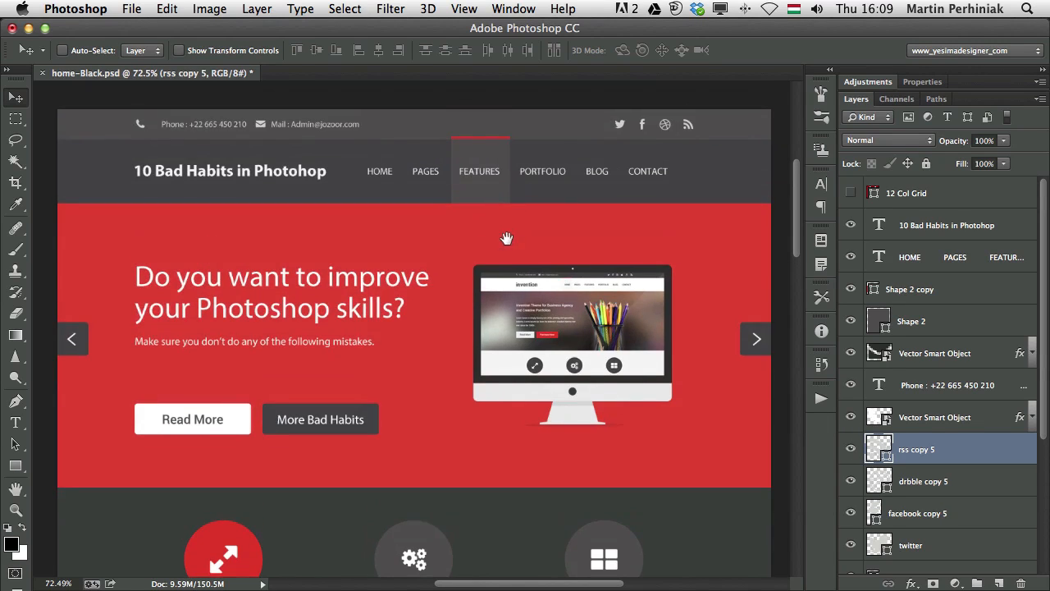
click(850, 481)
click(850, 481)
- Collapse the bg group to shorten the layer list
scroll(906, 486, down, 1)
scroll(906, 485, down, 5)
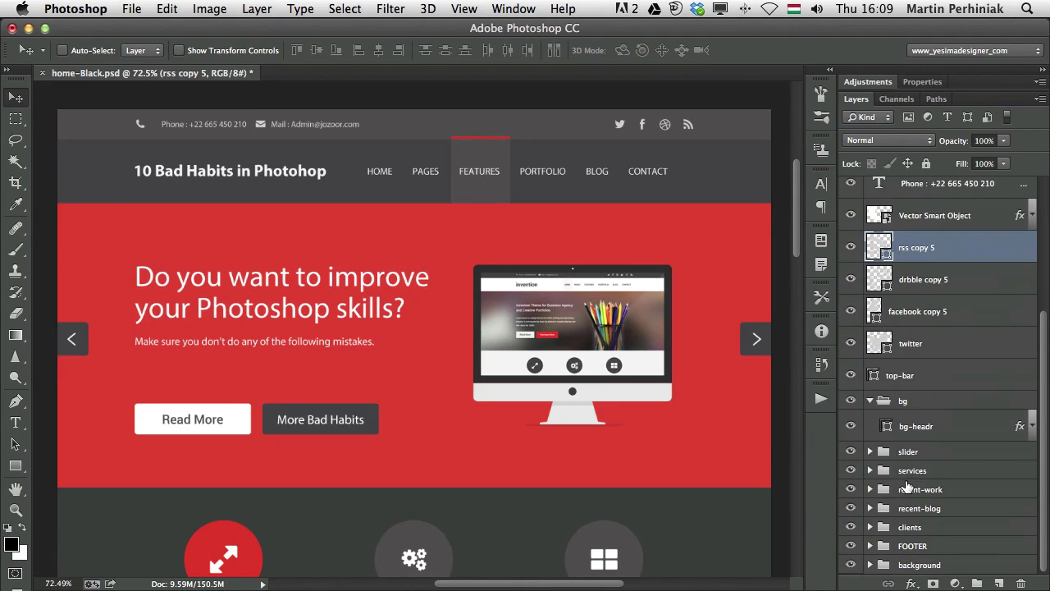
click(869, 401)
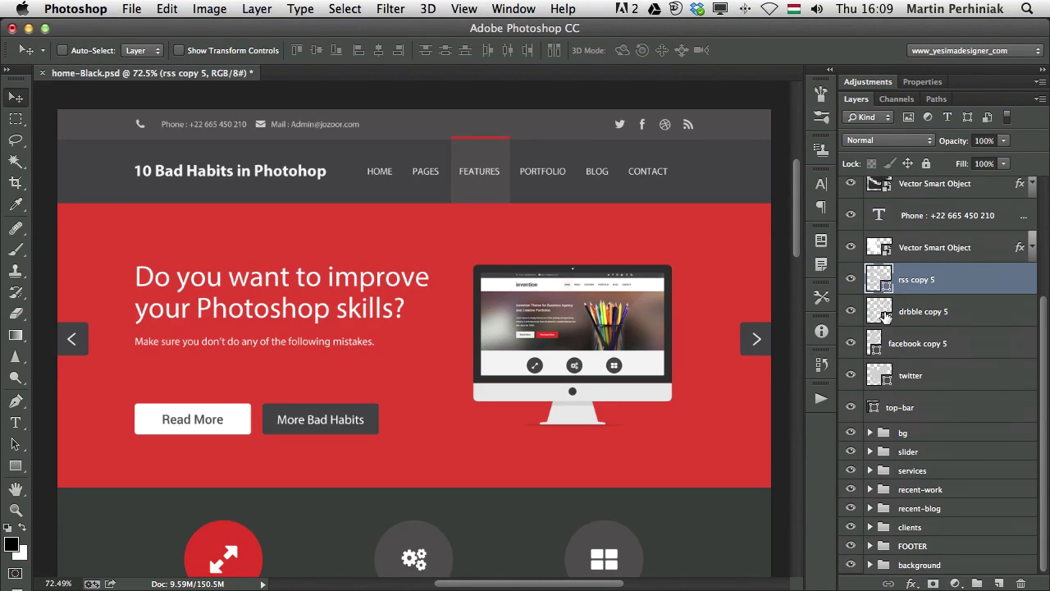
scroll(885, 315, up, 5)
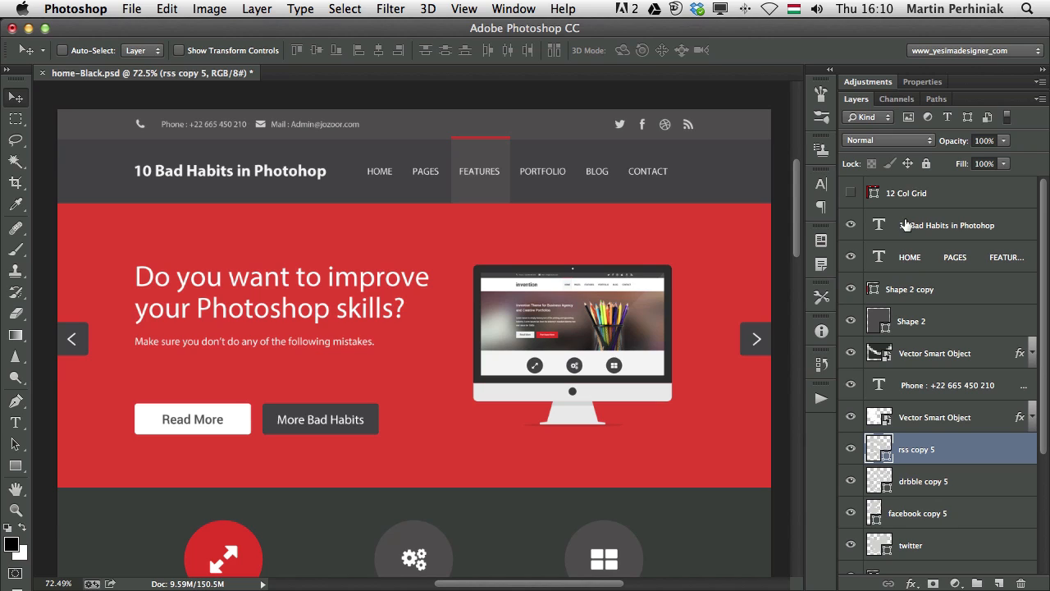
- Check what the site title, menu text, Shape 2 copy and Shape 2 layers contain by toggling their visibility
click(850, 225)
click(850, 224)
click(851, 257)
click(851, 257)
click(851, 289)
click(851, 289)
click(851, 321)
click(850, 320)
- Group the site title, menu text, Shape 2 copy and Shape 2 layers as "navigation" and check the group by toggling its visibility
click(916, 325)
shift+click(921, 228)
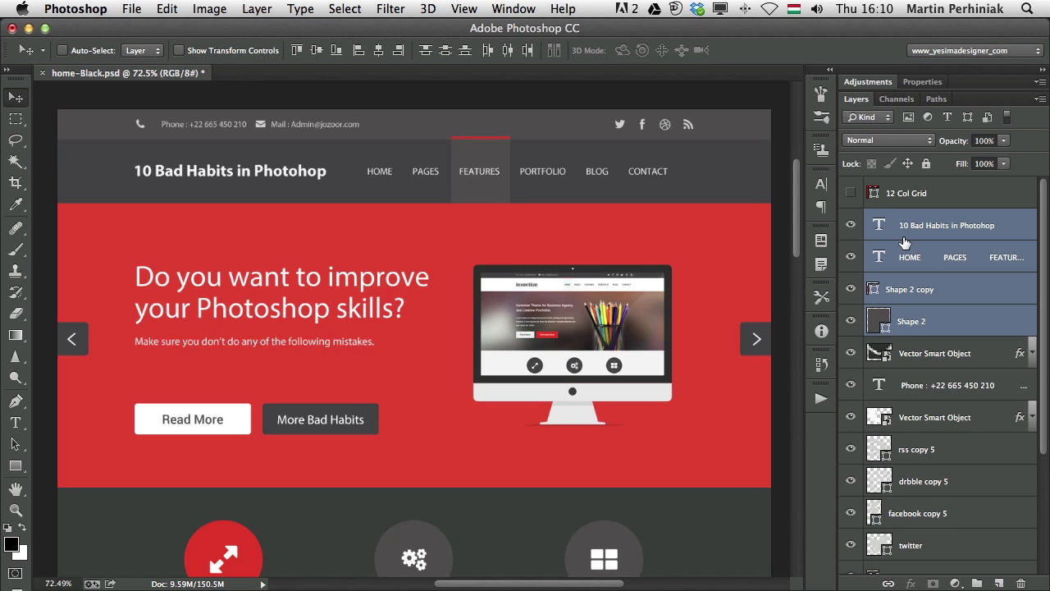
key(super+g)
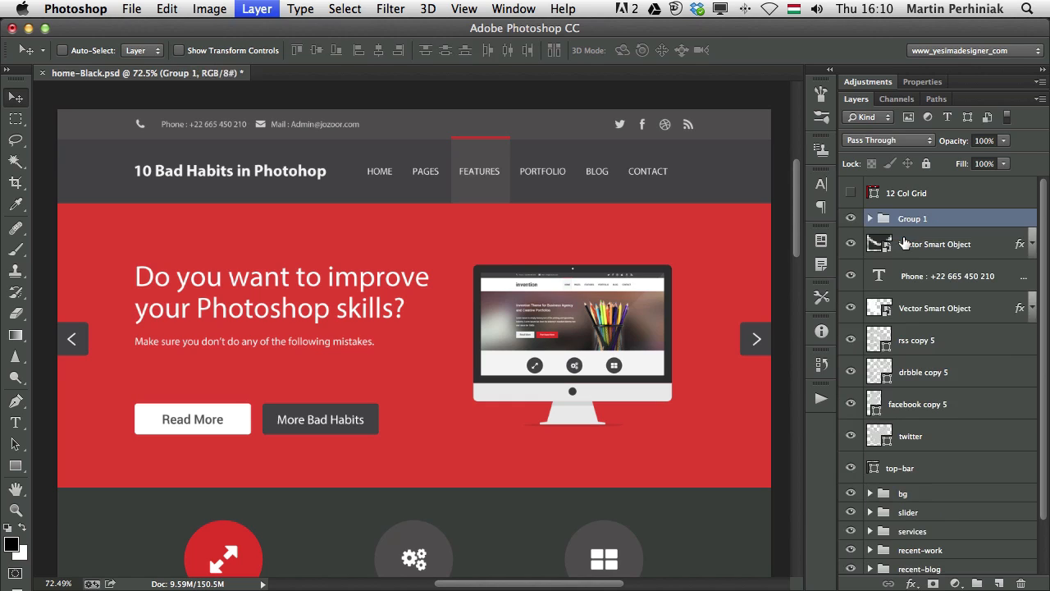
double_click(915, 219)
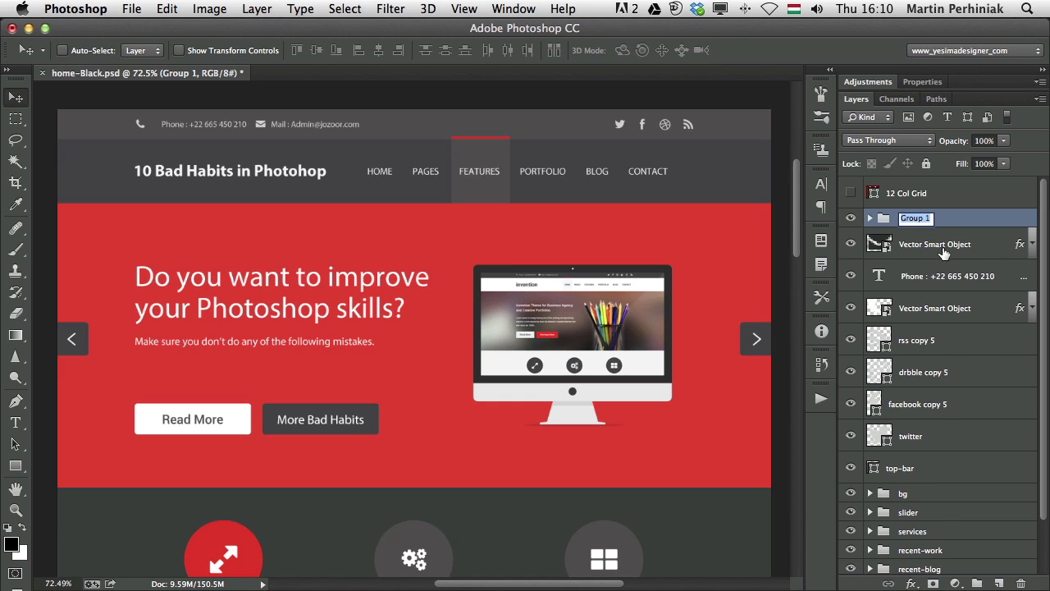
text(navigat)
text(ion)
key(Return)
click(850, 219)
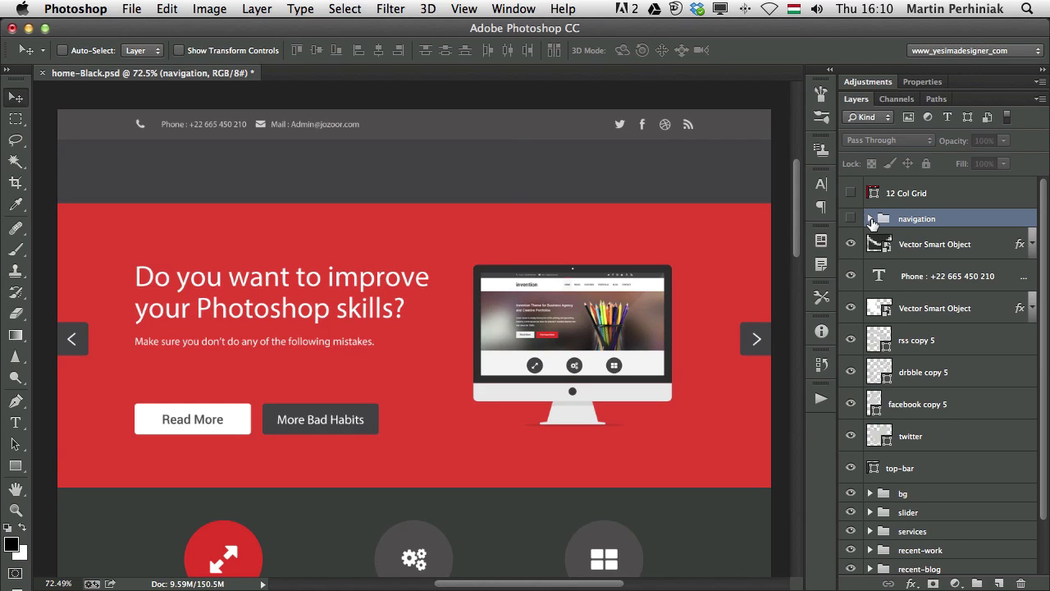
click(849, 218)
click(850, 218)
click(851, 219)
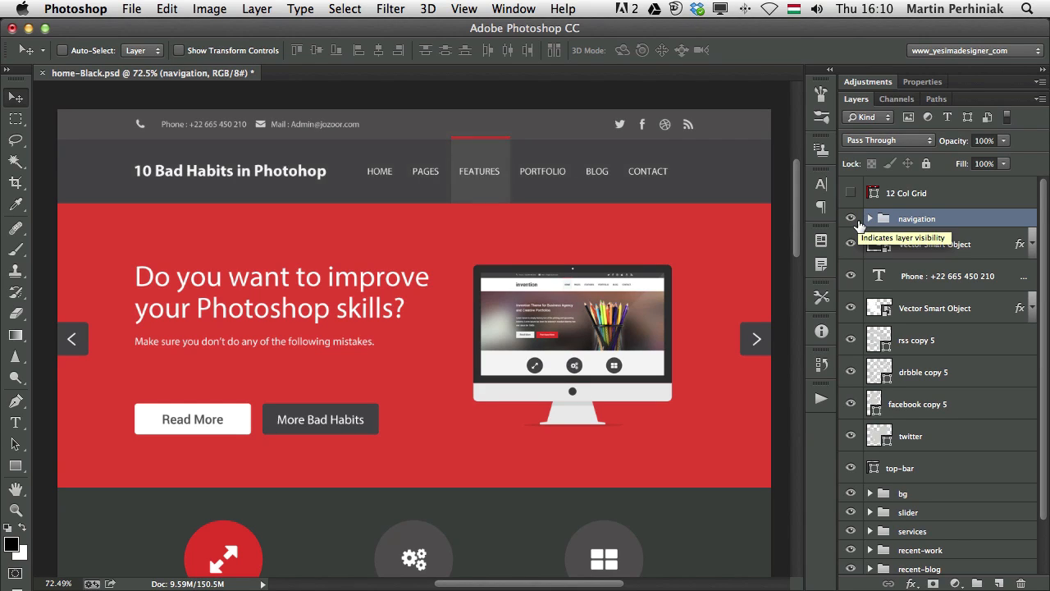
- Group the two Vector Smart Object layers with the phone text layer between them and name the group "contacts"
click(850, 245)
click(850, 243)
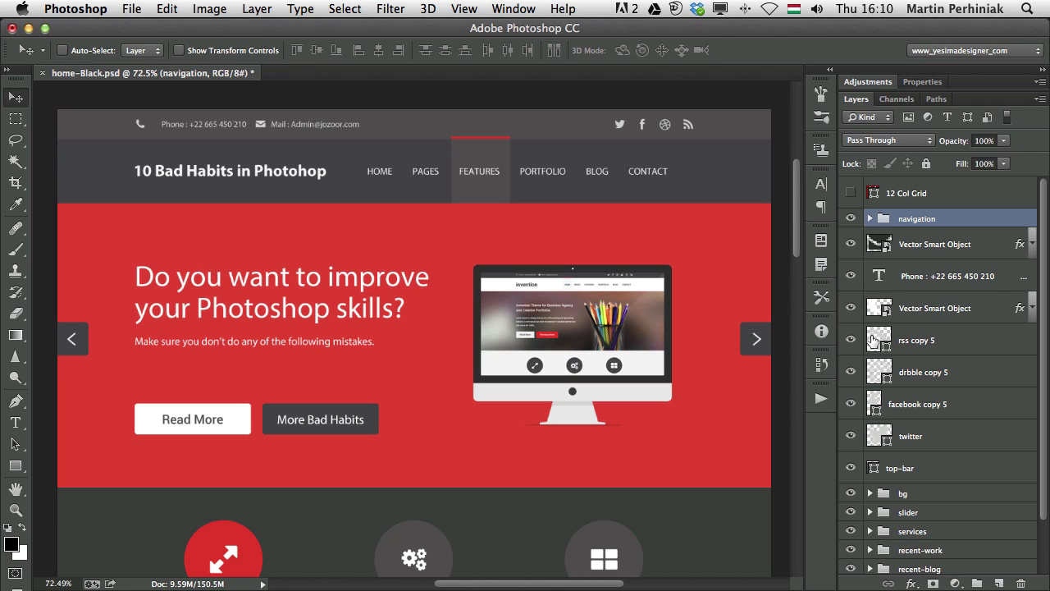
click(849, 309)
click(849, 309)
click(927, 244)
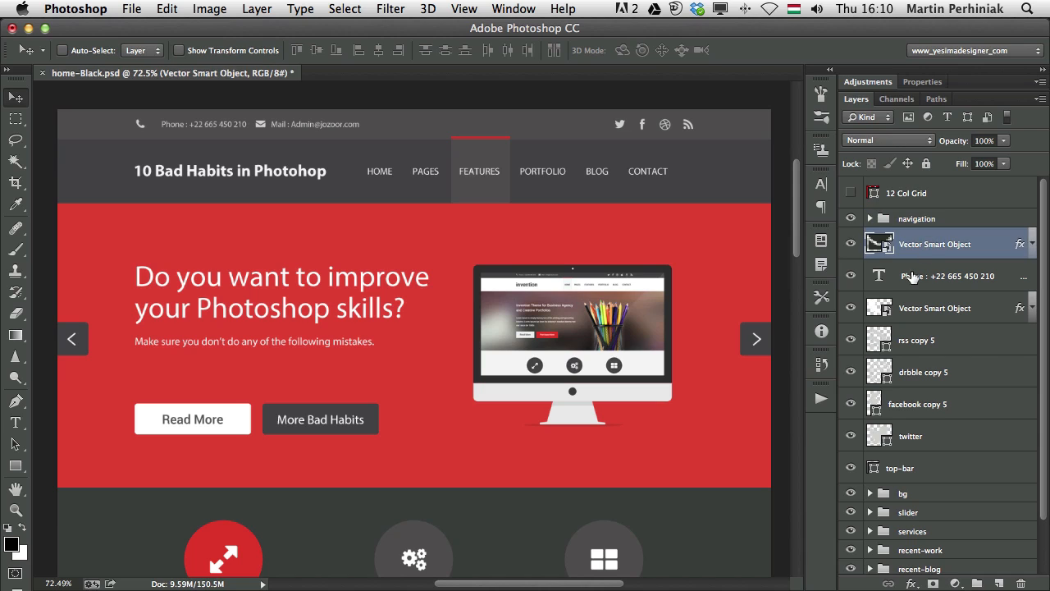
shift+click(928, 310)
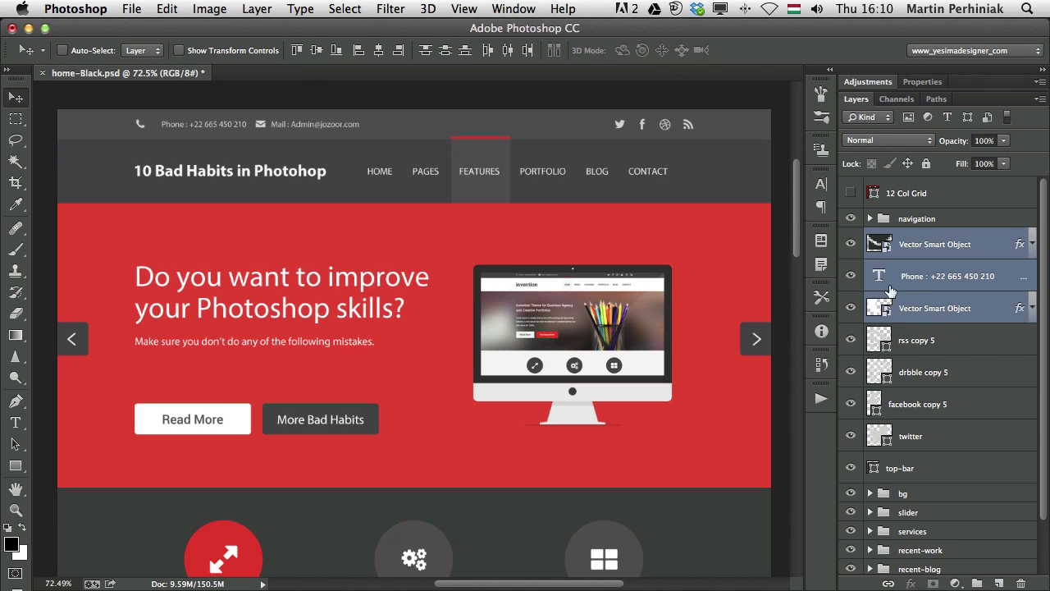
key(super+g)
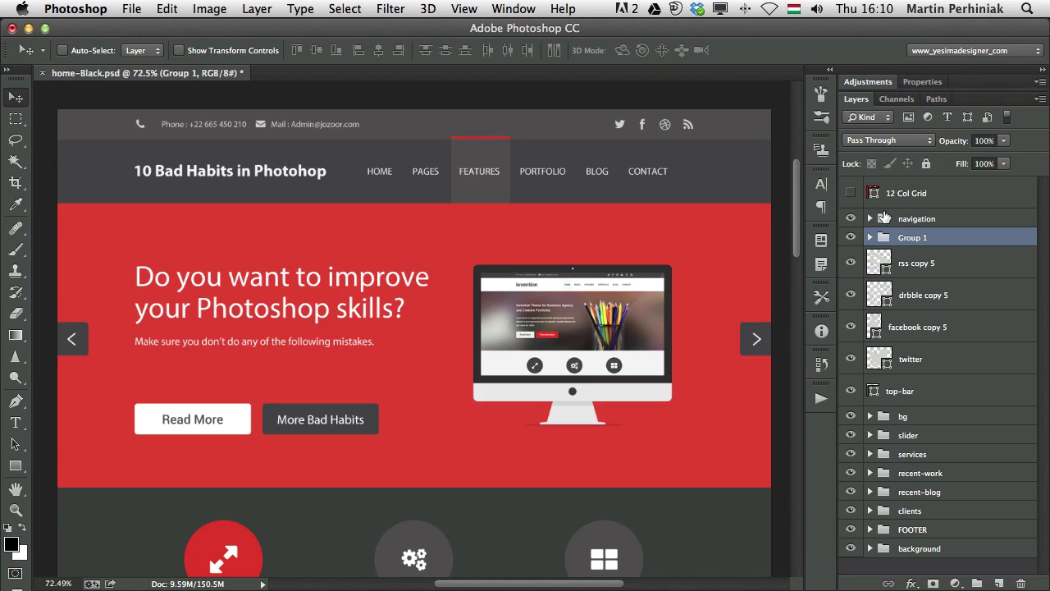
double_click(914, 237)
text(contacts)
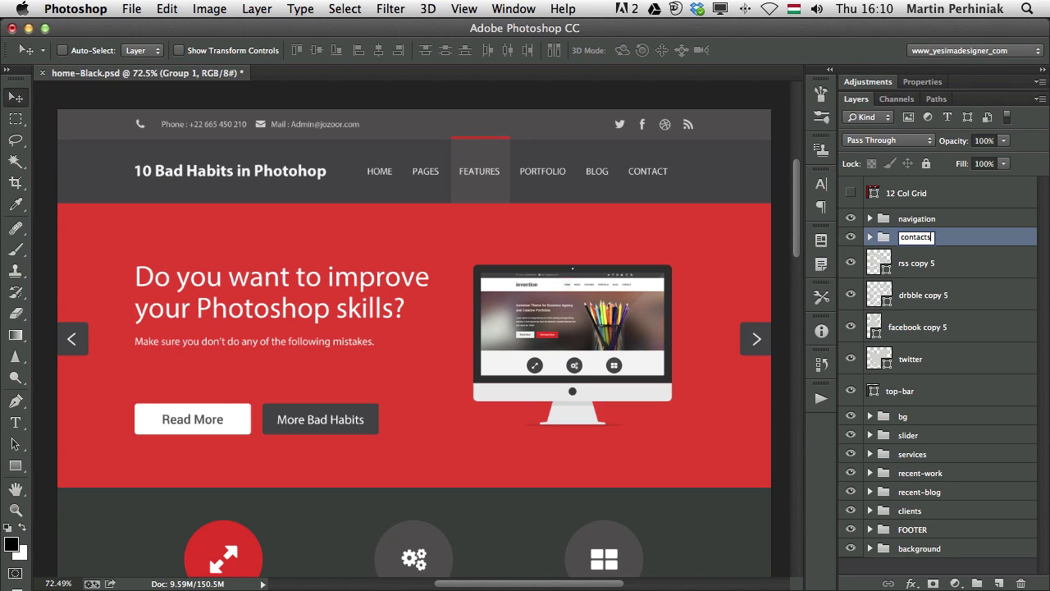
key(Return)
- Group the rss, drbble, facebook and twitter icon layers and name the group "social media"
click(894, 266)
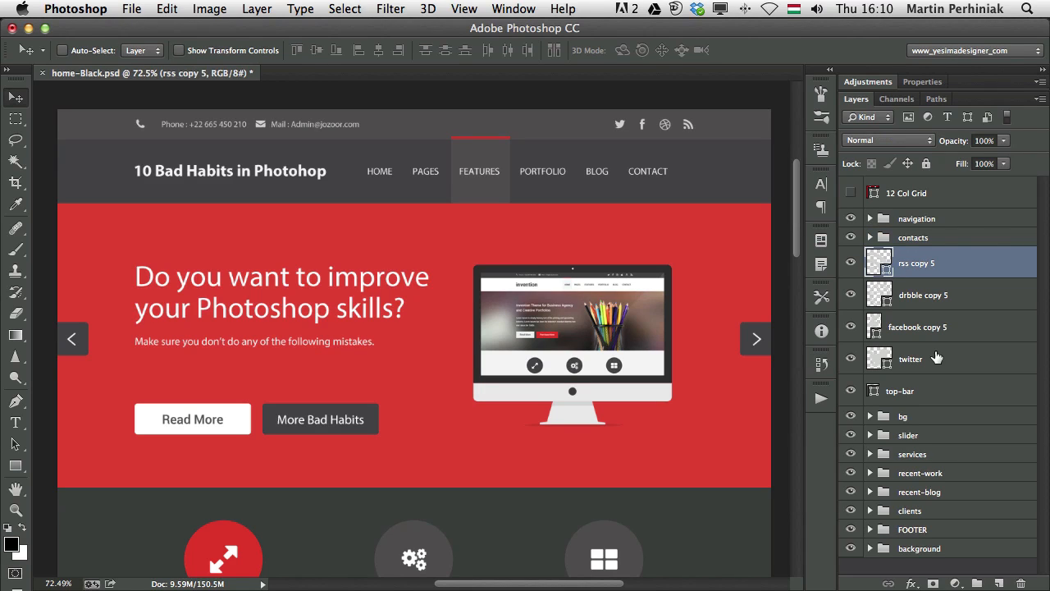
shift+click(937, 360)
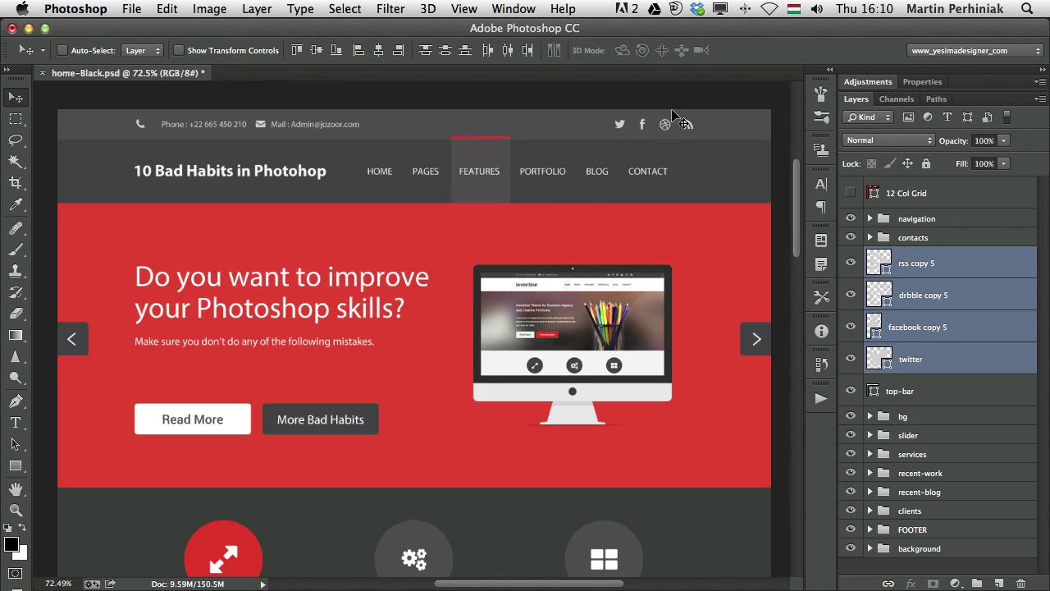
key(super+g)
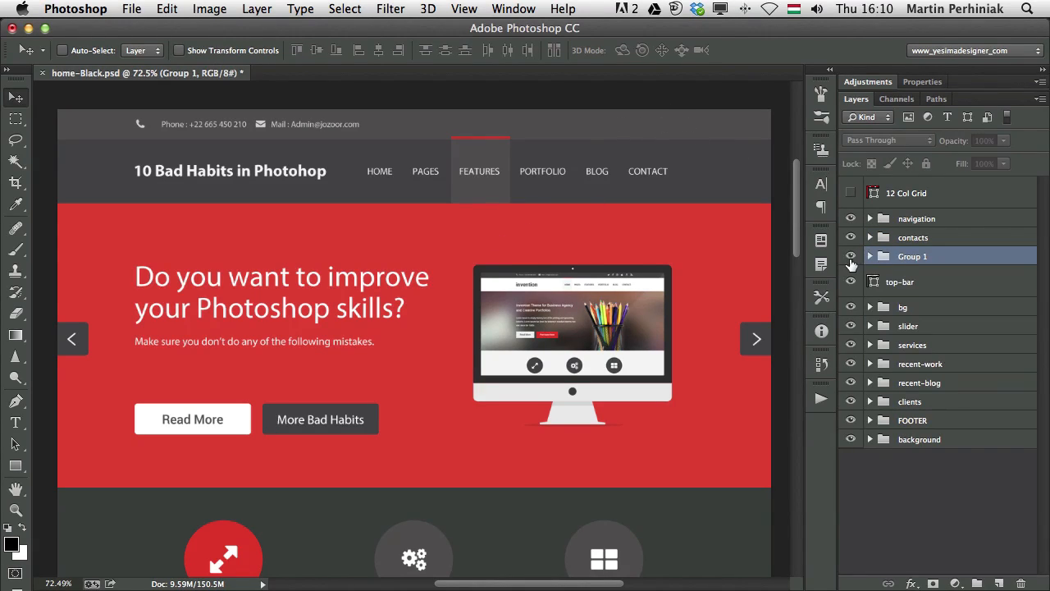
double_click(904, 260)
text(social media)
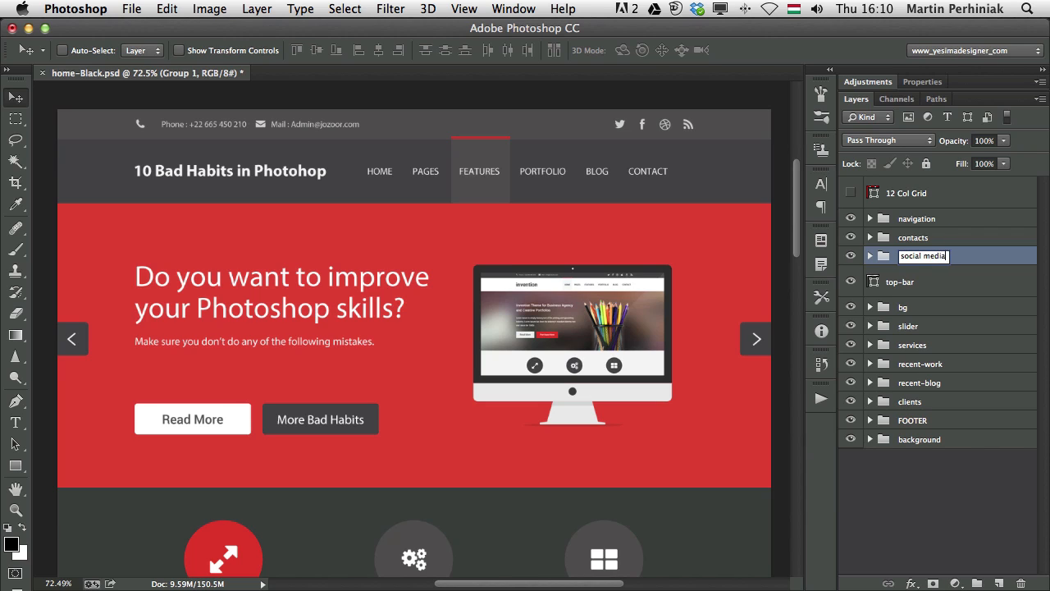
key(Return)
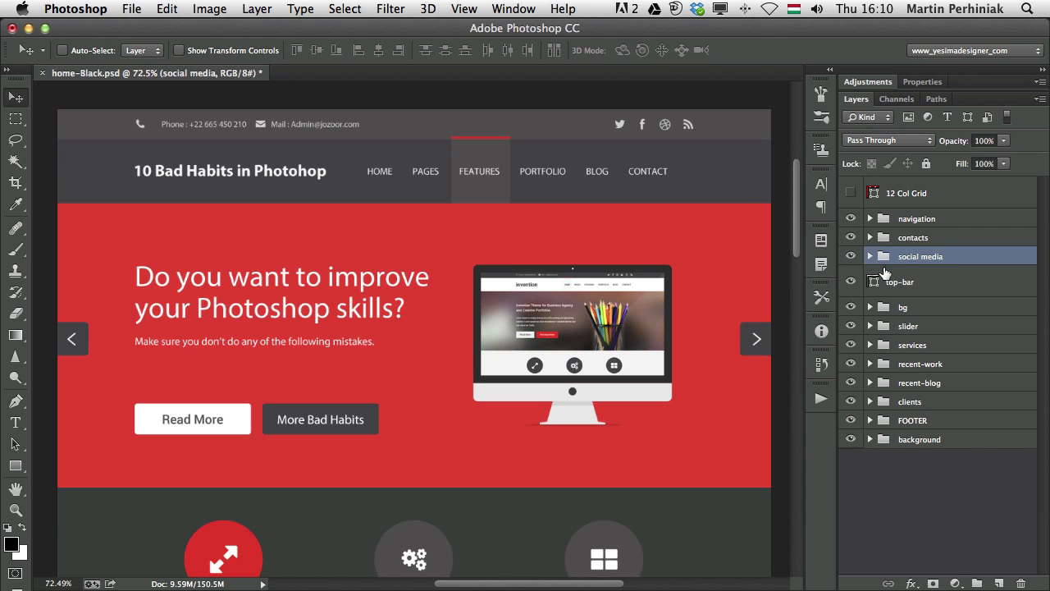
- Group the navigation, contacts and social media groups with the top-bar layer, name the group "header" and check it by toggling visibility
click(851, 281)
click(851, 282)
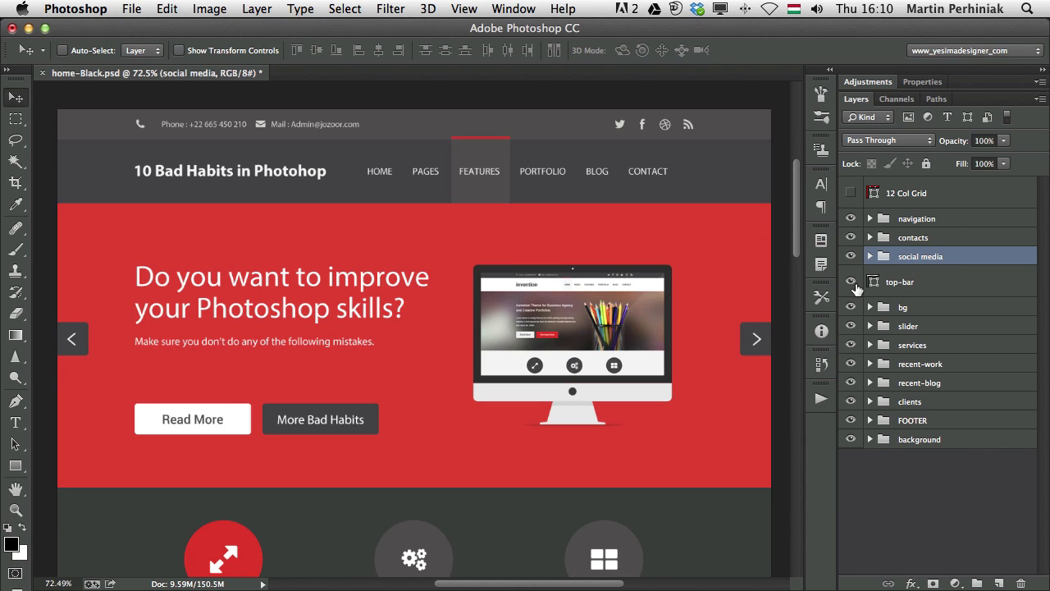
click(948, 283)
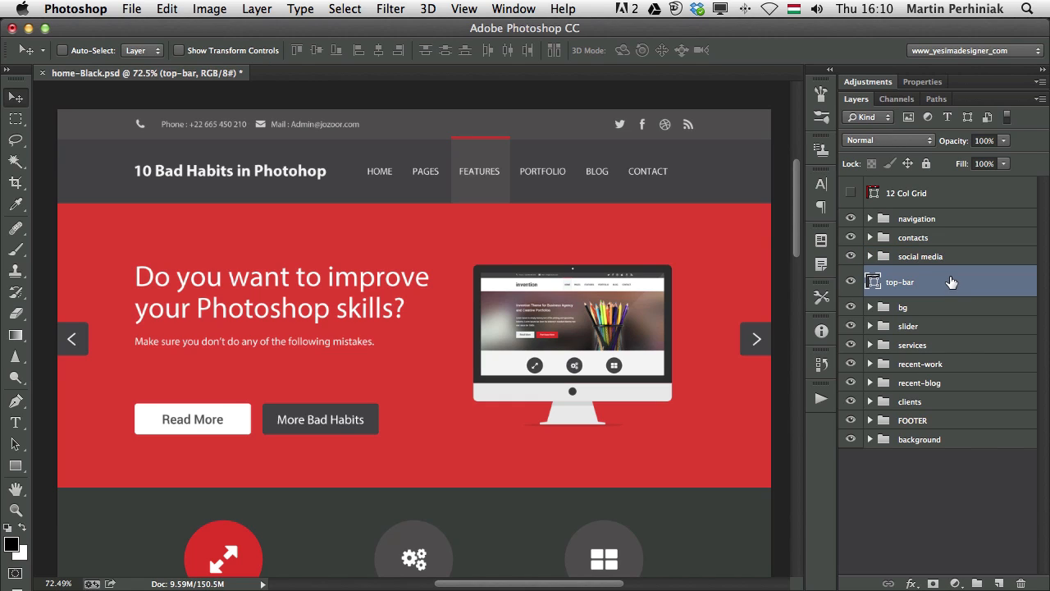
shift+click(937, 220)
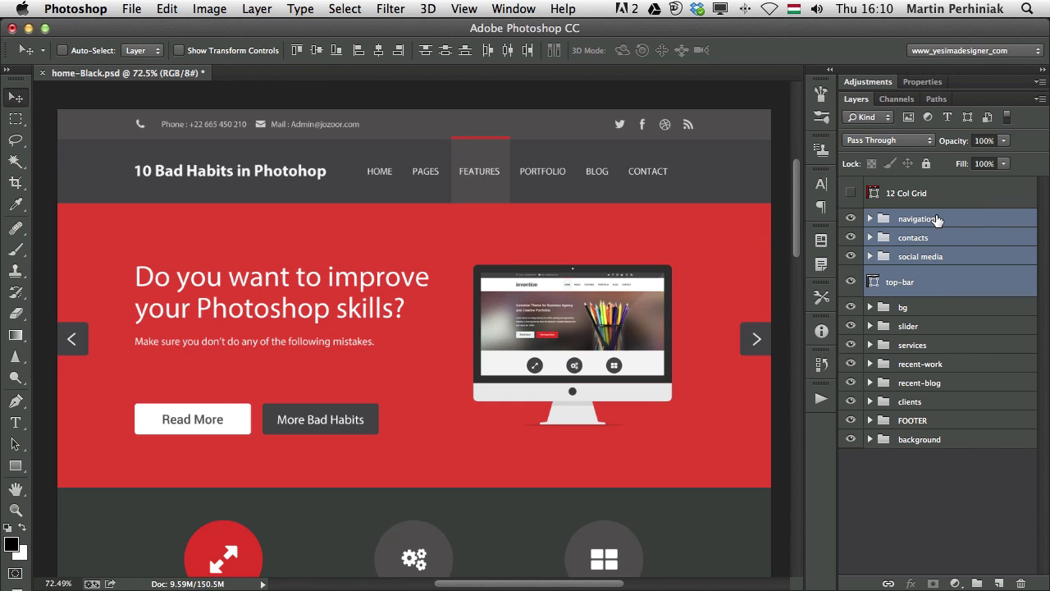
key(ctrl+g)
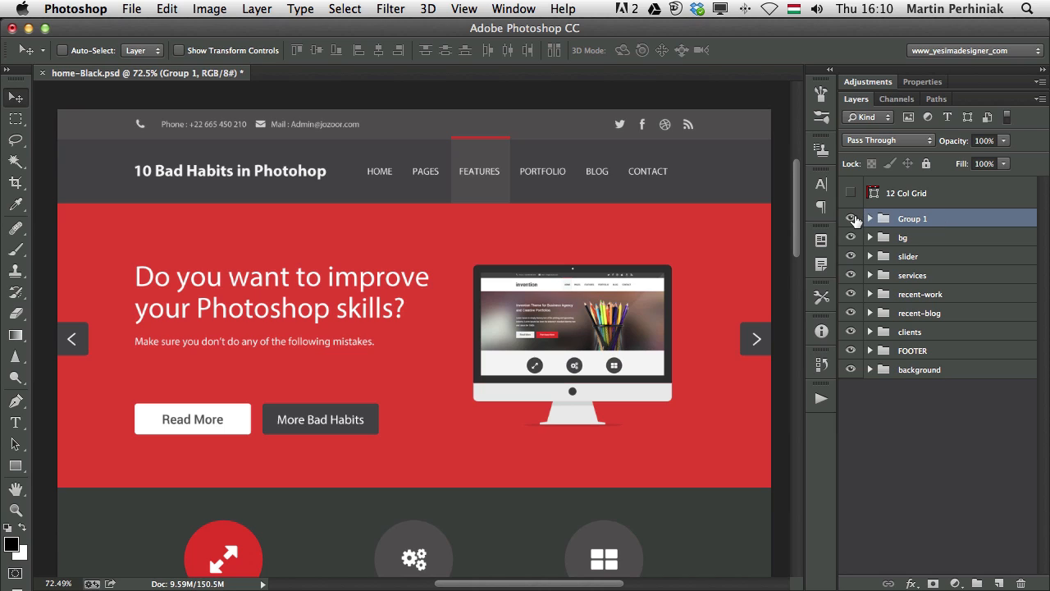
click(851, 219)
click(852, 218)
double_click(912, 218)
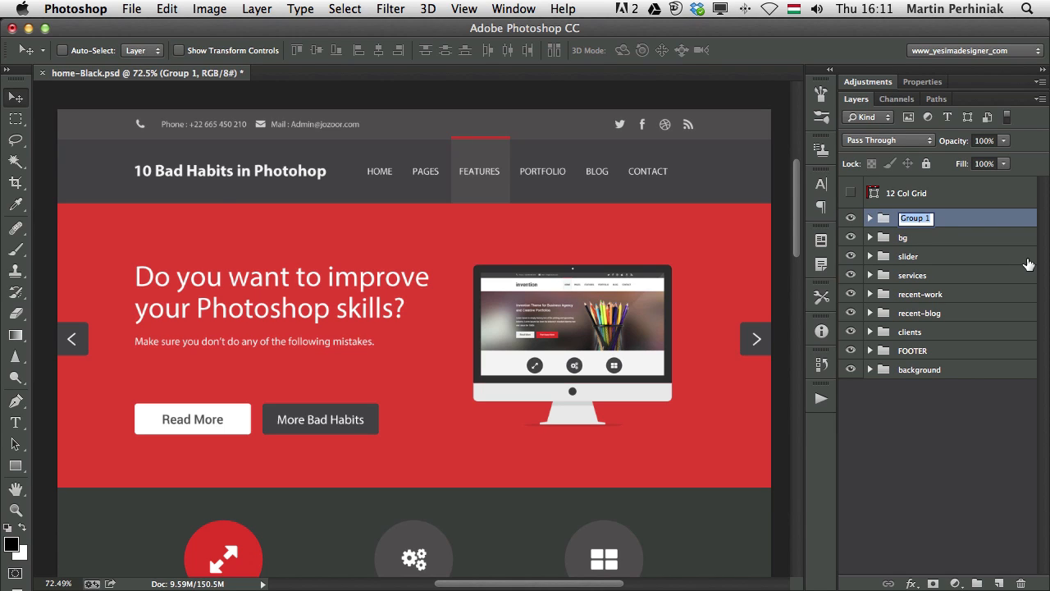
text(header)
key(Return)
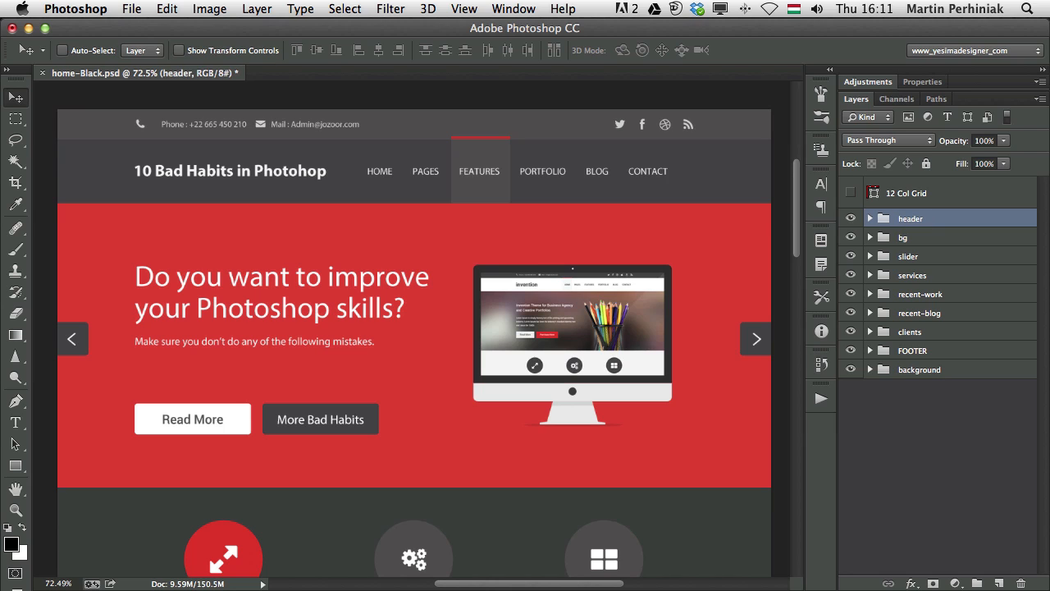
- Inside the header's navigation group, rename the Shape 2 layer as "back" and the Shape 2 copy layer as "highlight"
click(871, 219)
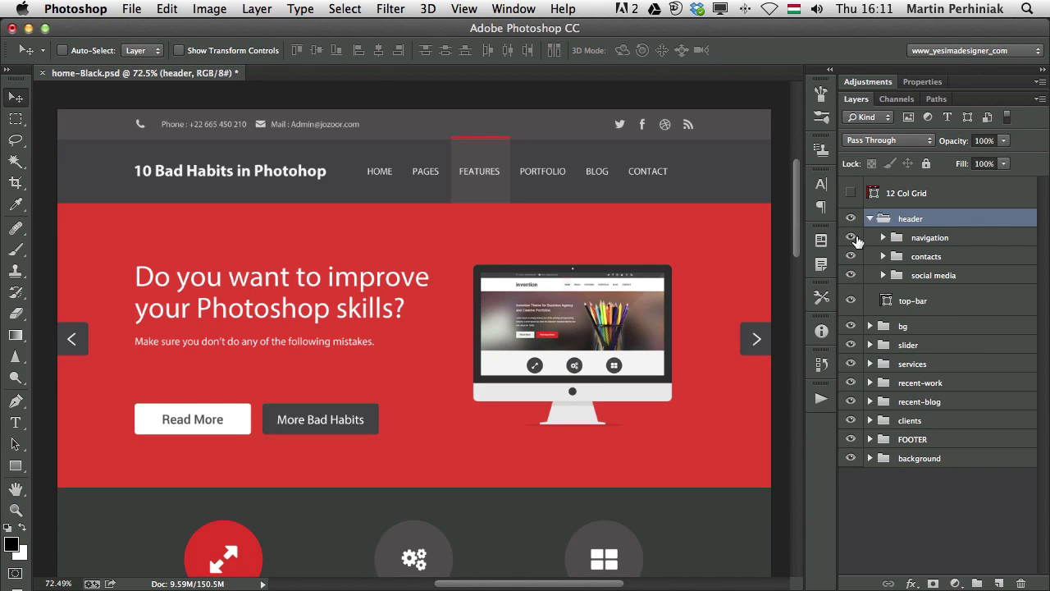
click(883, 237)
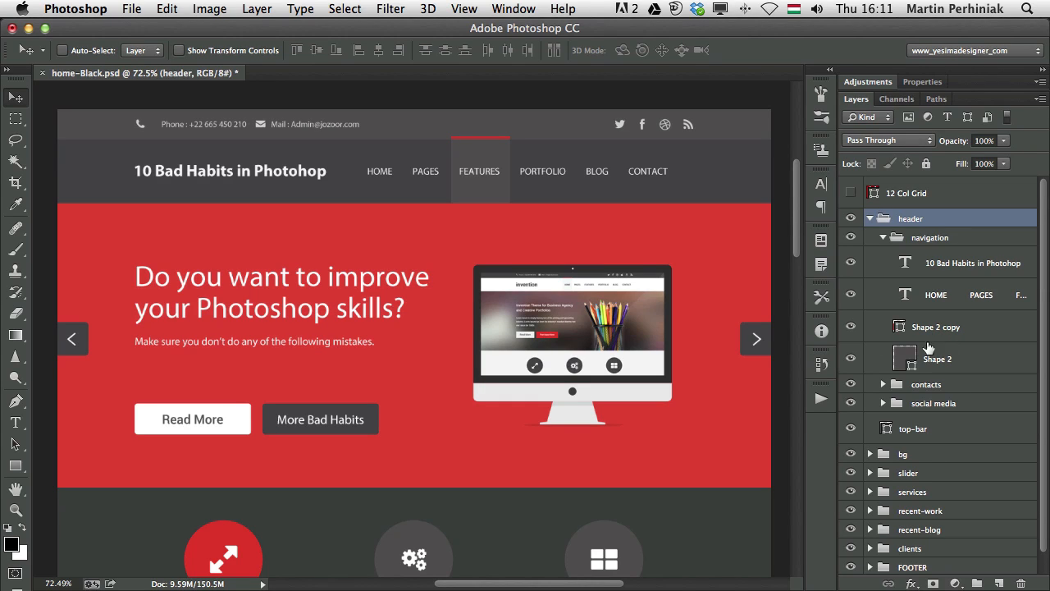
double_click(937, 359)
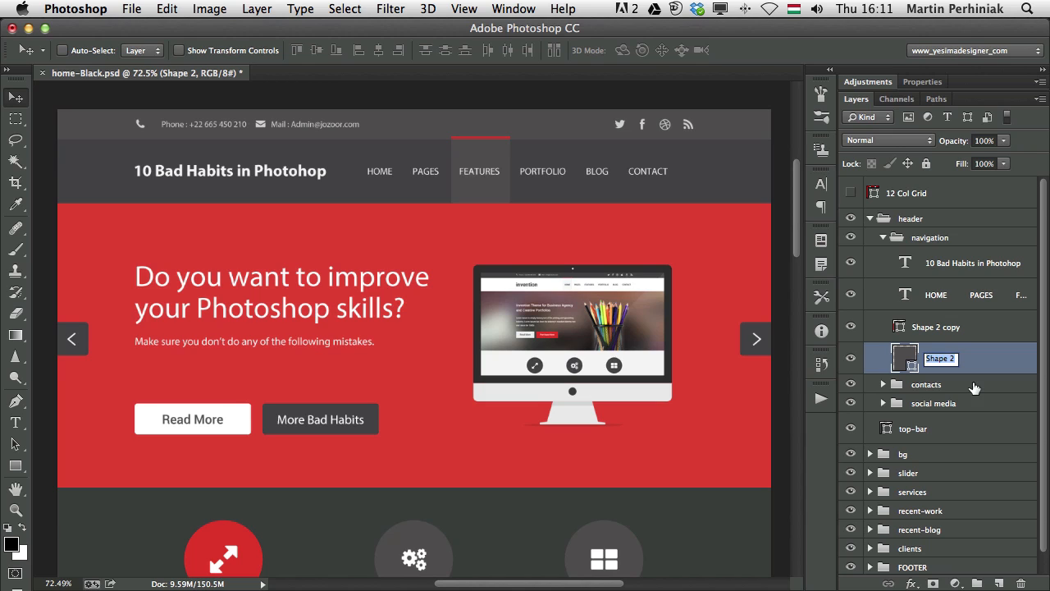
text(back)
key(Return)
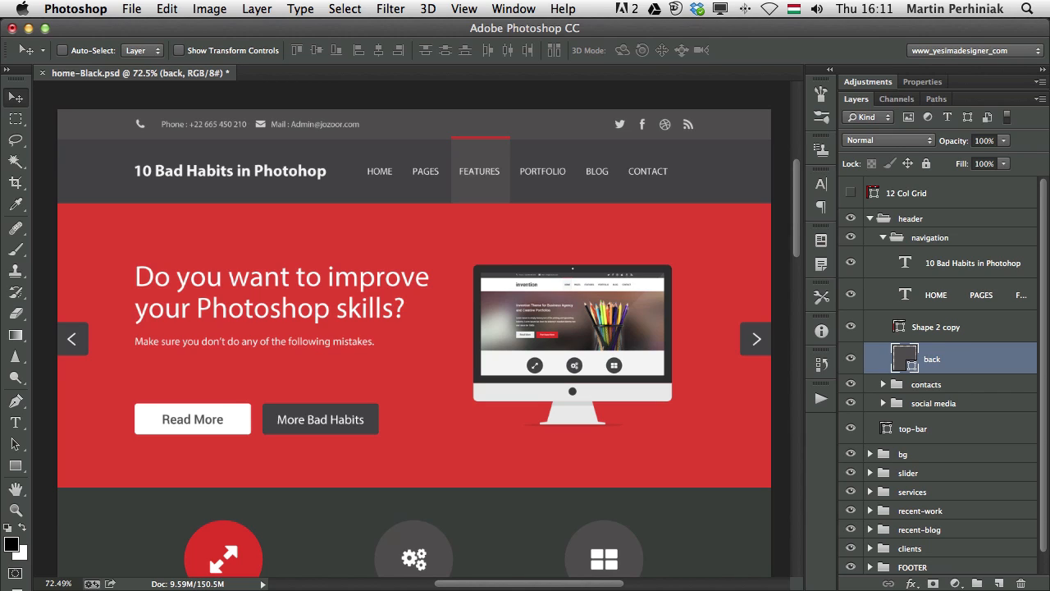
double_click(949, 327)
text(highlight)
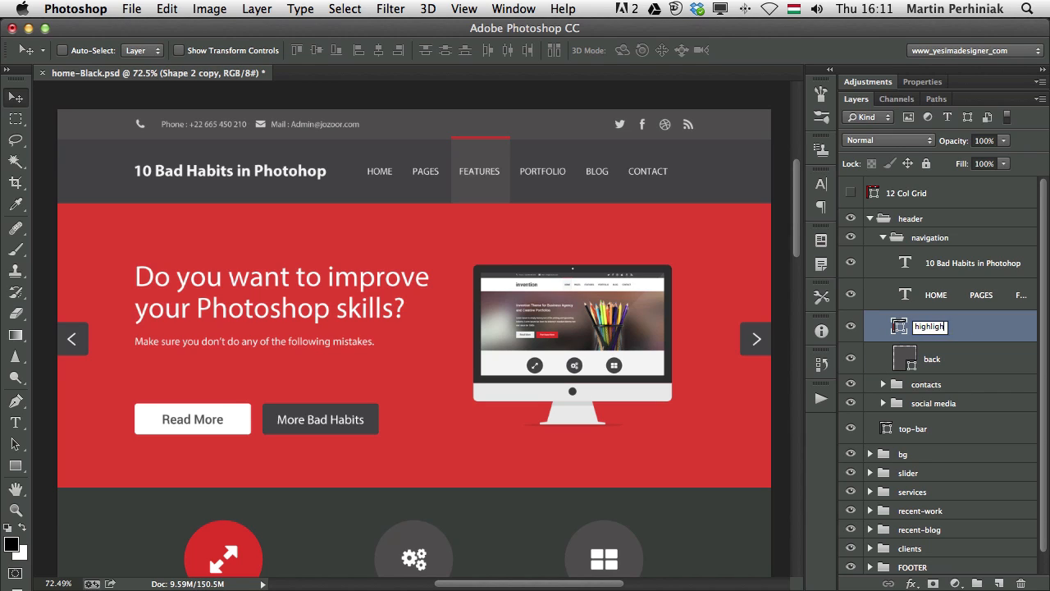
key(Return)
- Group the highlight and back layers as "over effect" and check the group by toggling its visibility
shift+click(944, 356)
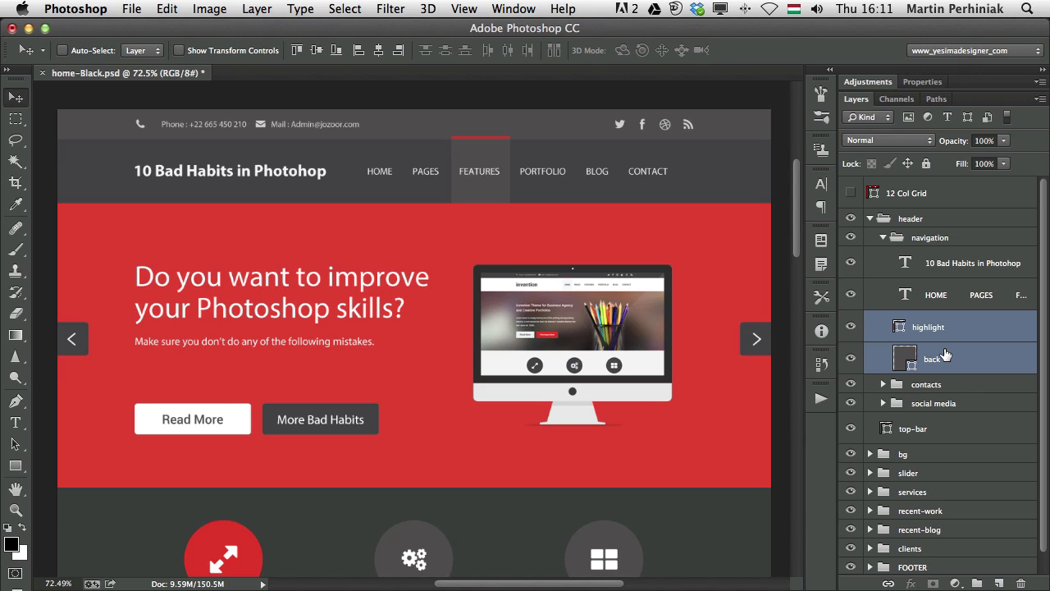
key(ctrl+g)
double_click(939, 320)
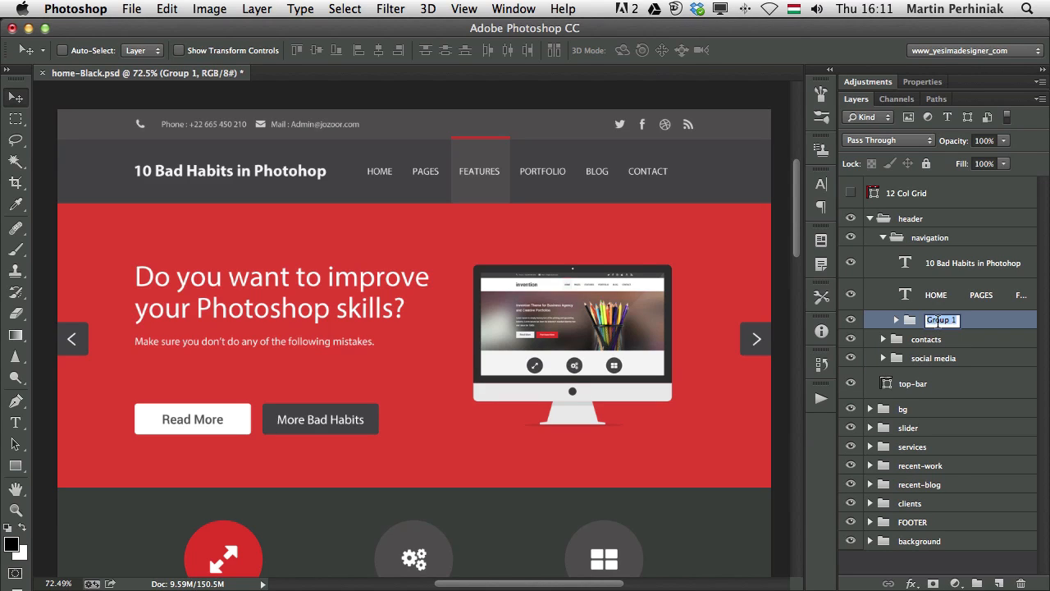
text(over effect)
key(Return)
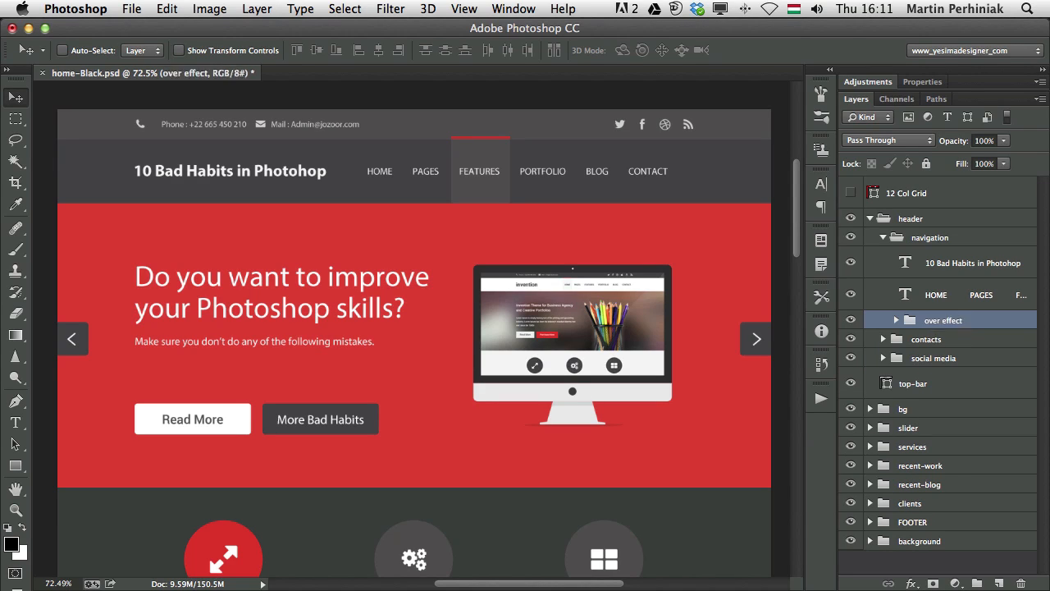
click(853, 321)
click(851, 320)
- Nudge the menu text layer one step to the left and collapse the navigation and header groups
click(955, 305)
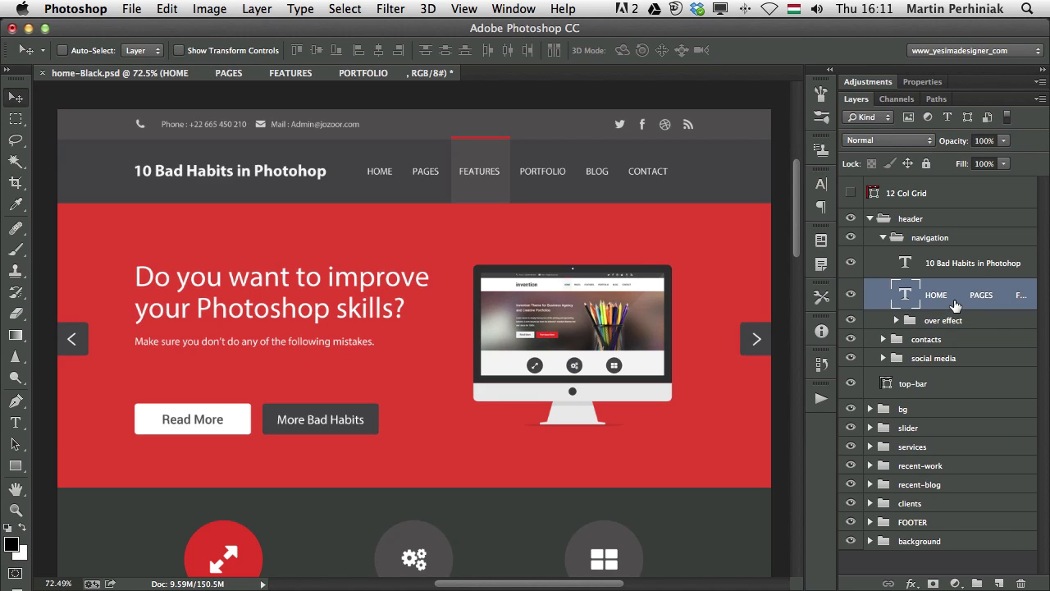
key(Left)
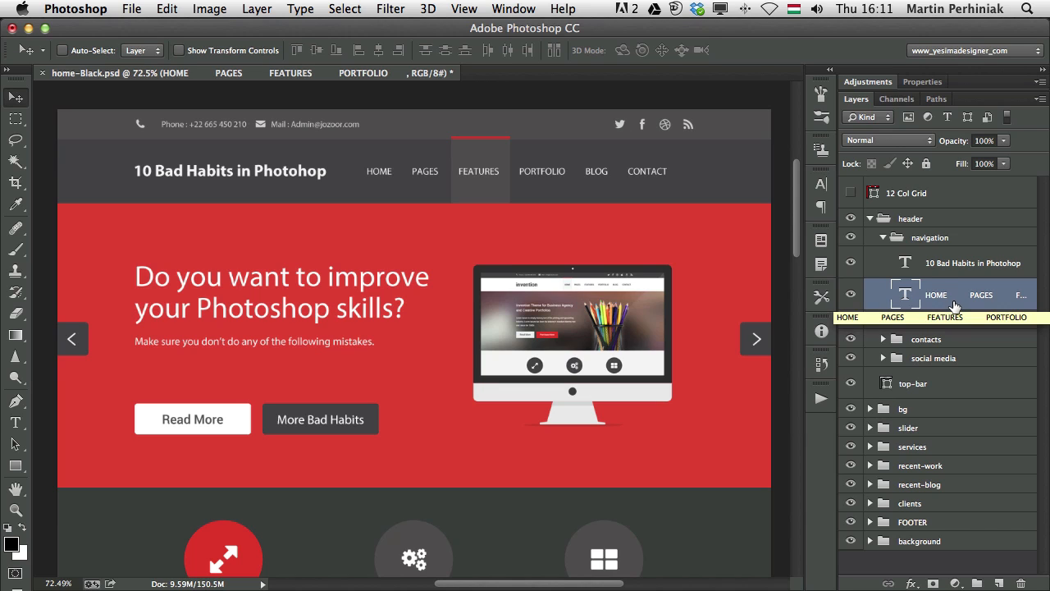
click(884, 237)
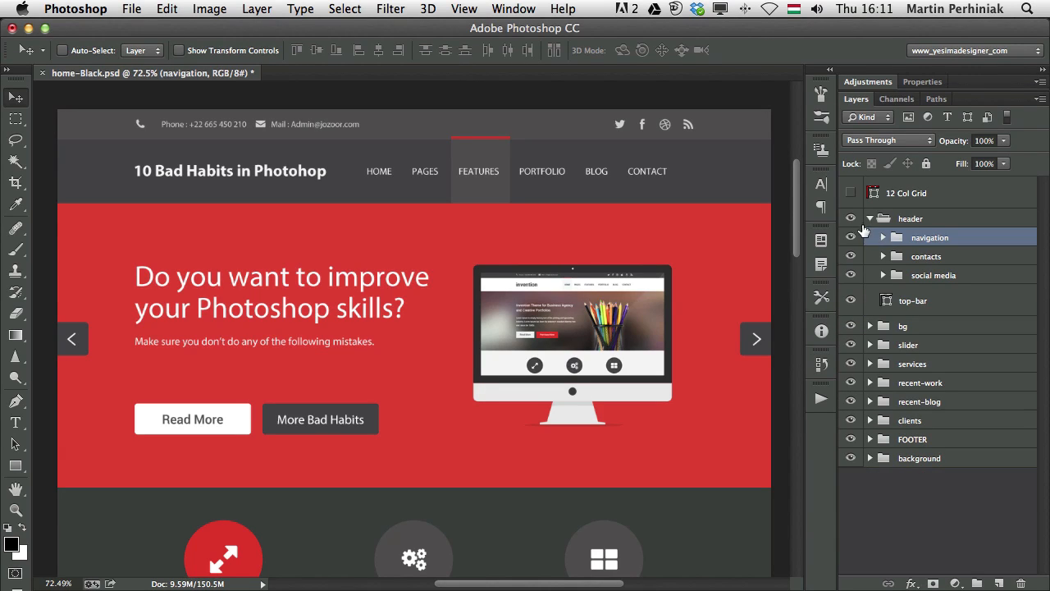
click(871, 219)
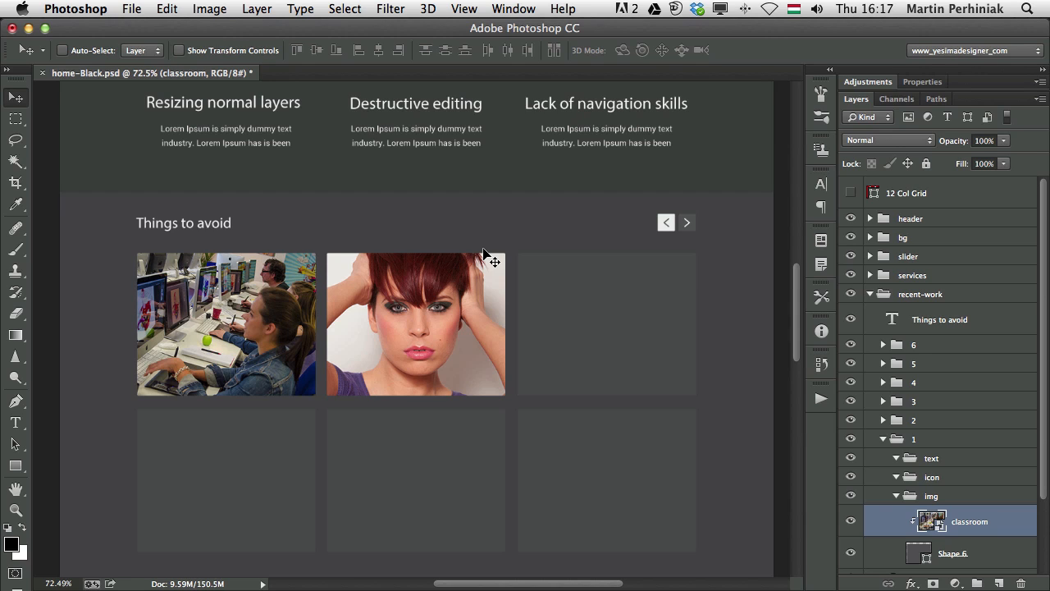
click(385, 8)
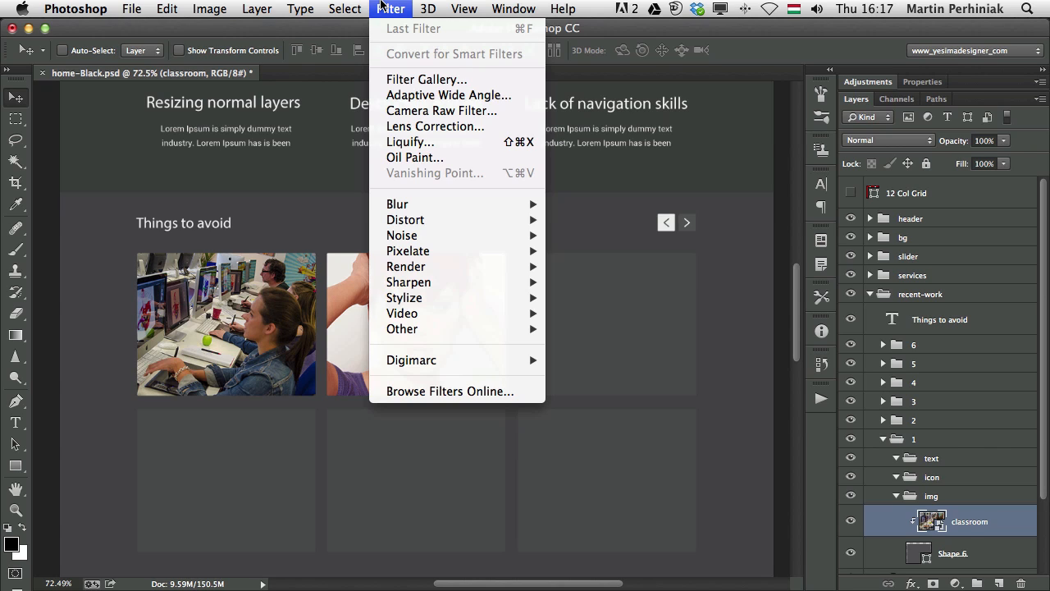
click(252, 298)
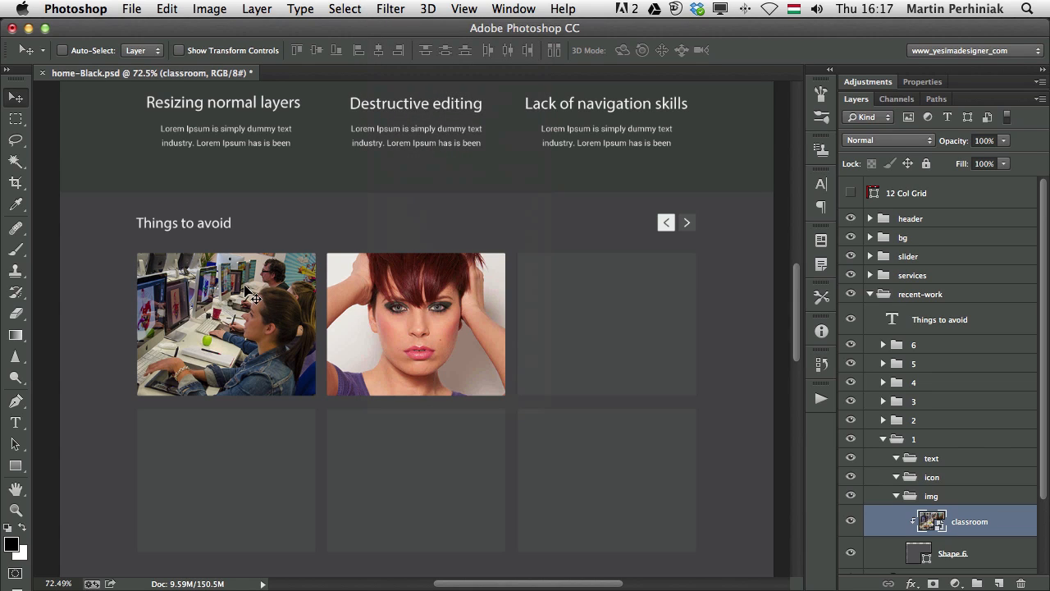
- Open the contents of the classroom Smart Object and convert its Background layer to a Smart Object
double_click(921, 521)
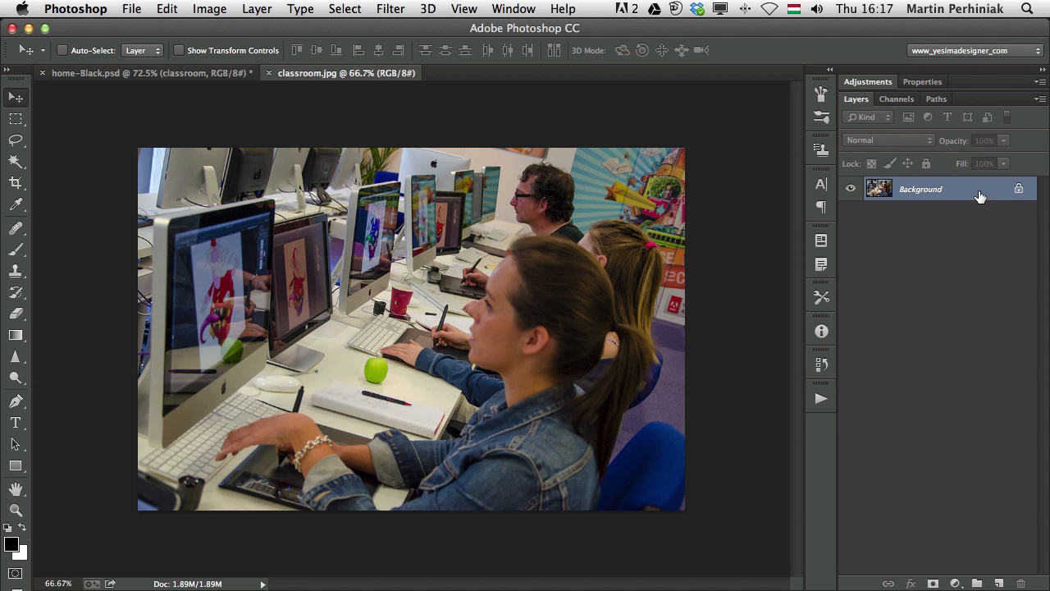
right_click(973, 193)
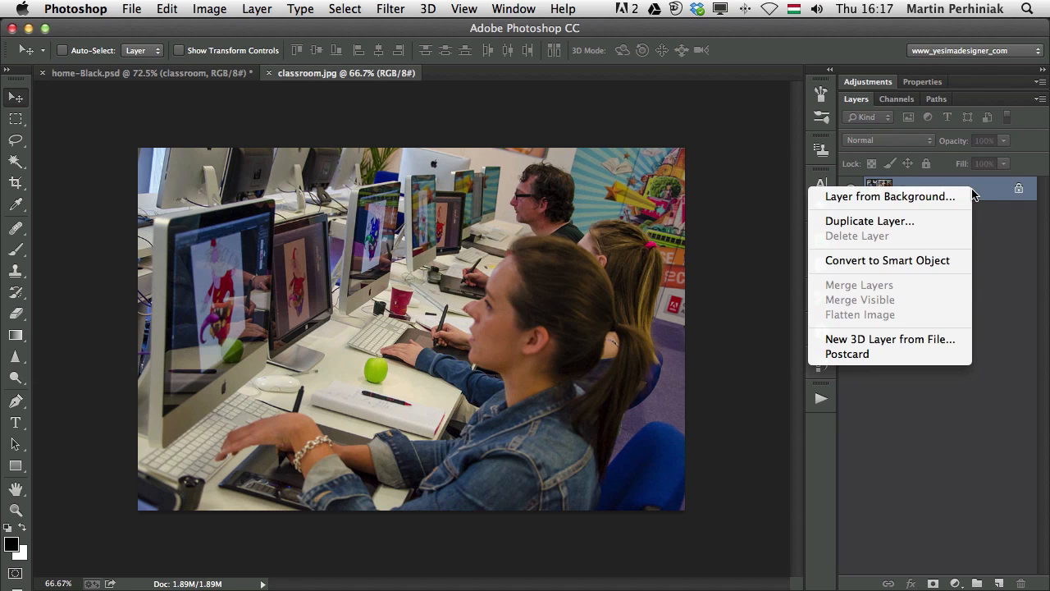
click(901, 261)
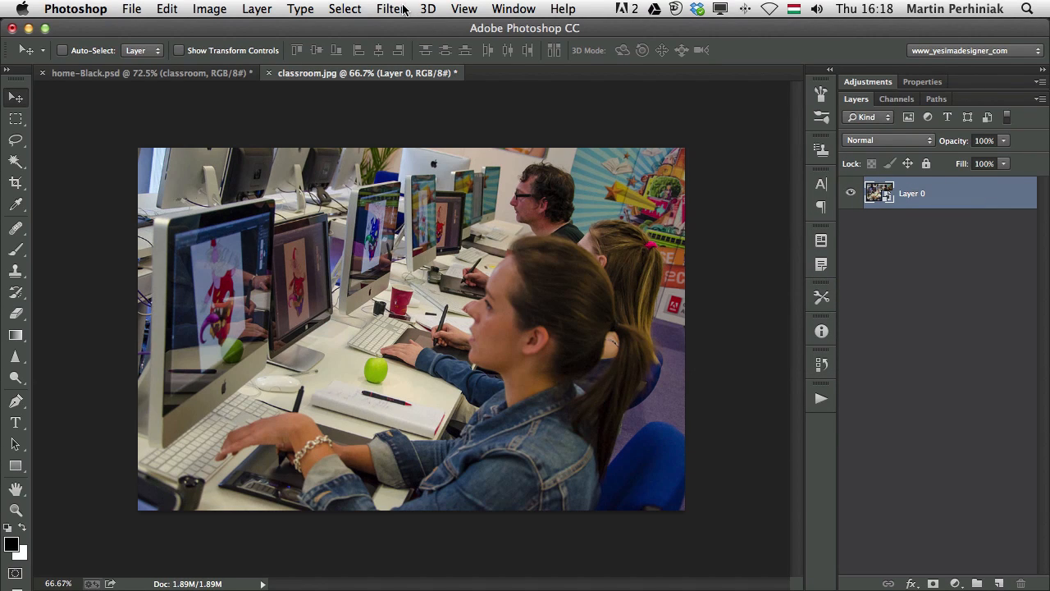
- Apply a 15 px Iris Blur to the classroom photo, with a tilted elliptical focus area over the row of monitors
click(402, 10)
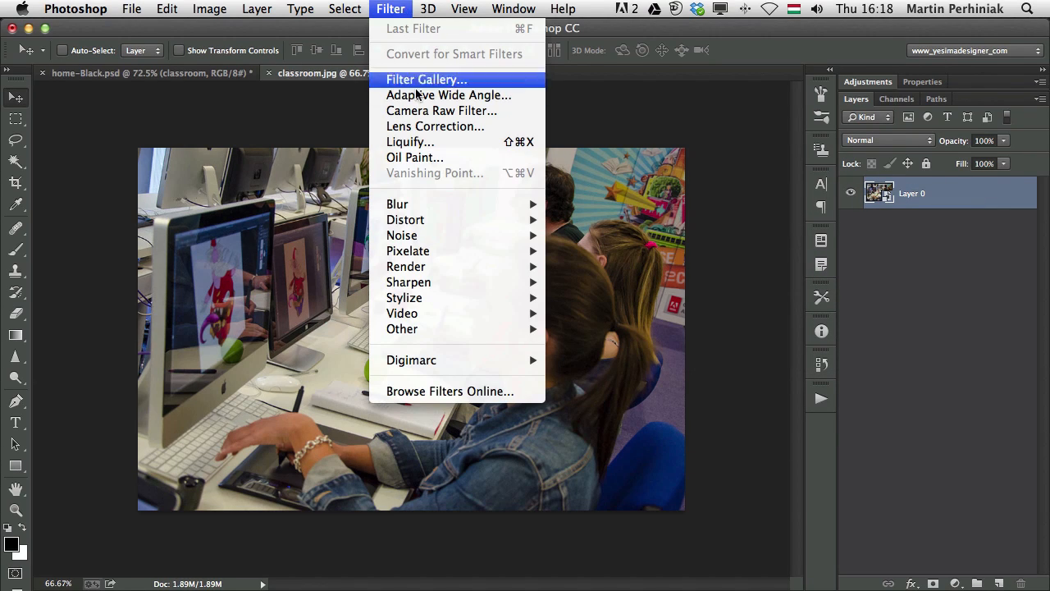
mouse_move(447, 204)
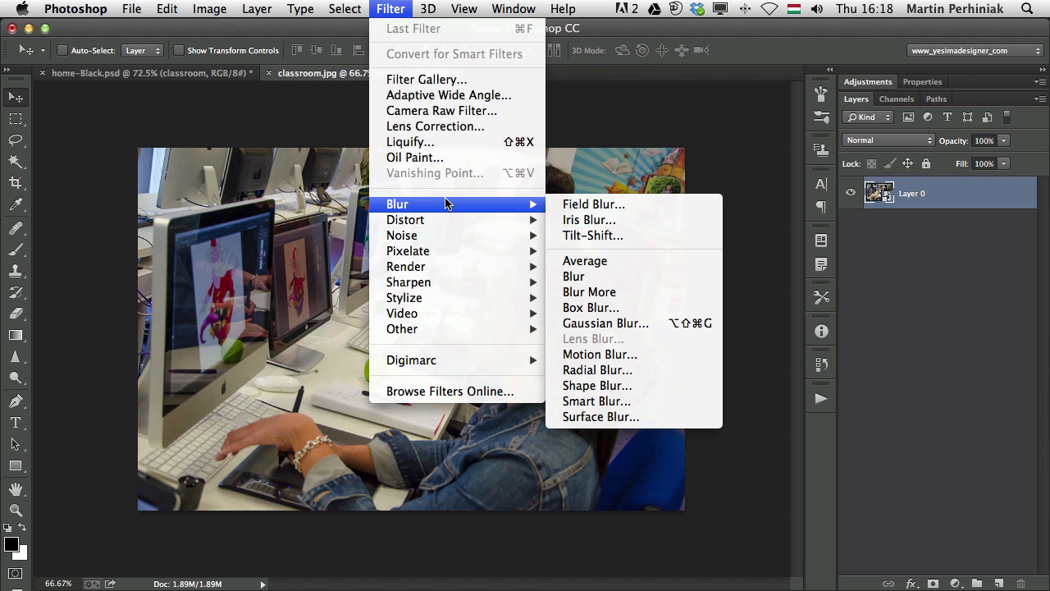
click(594, 221)
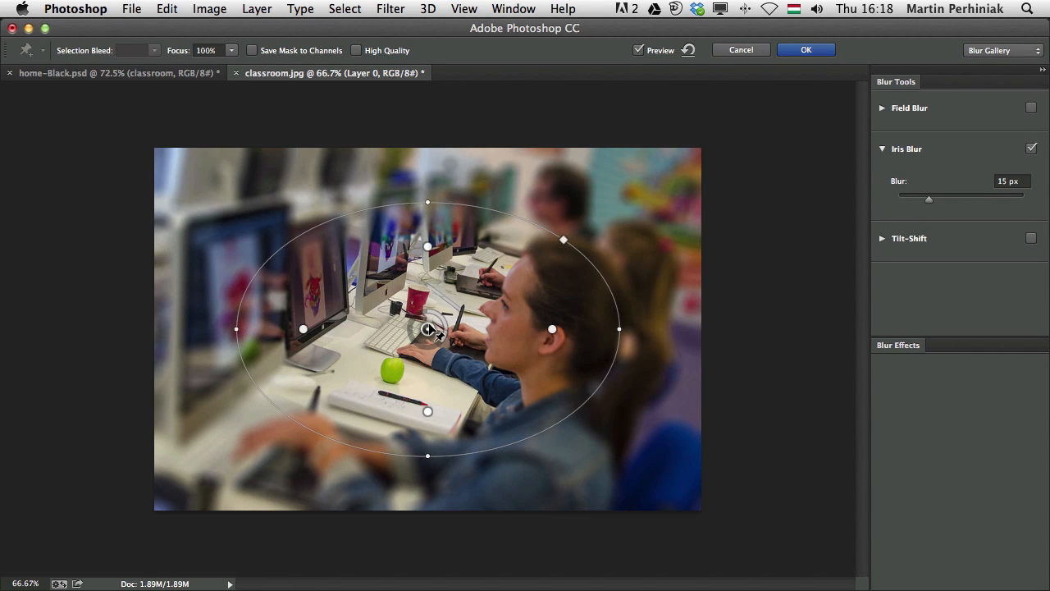
drag(416, 326, 486, 324)
drag(529, 262, 325, 290)
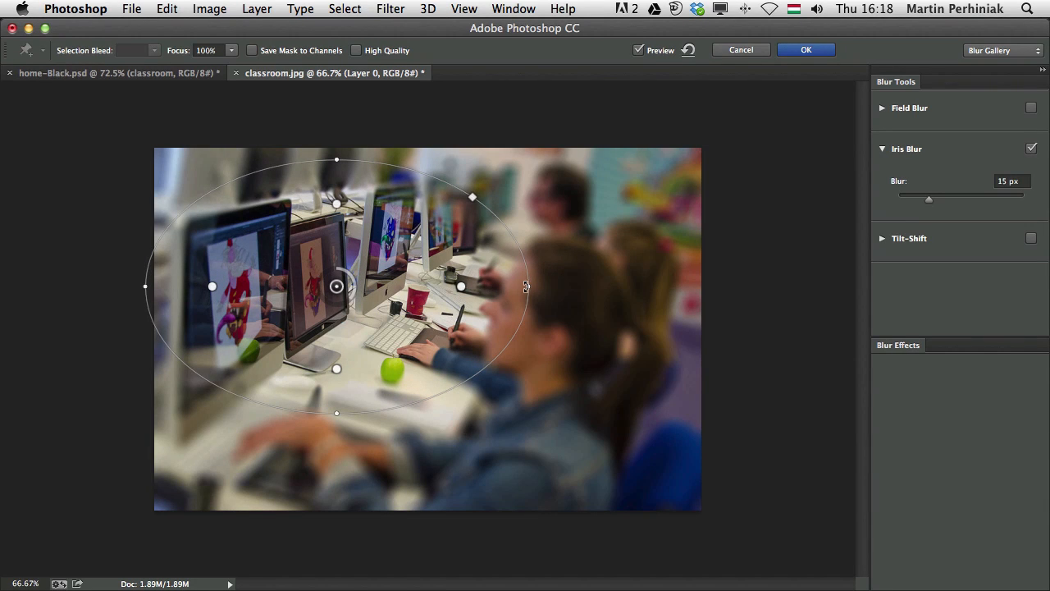
drag(527, 288, 552, 140)
drag(337, 286, 314, 274)
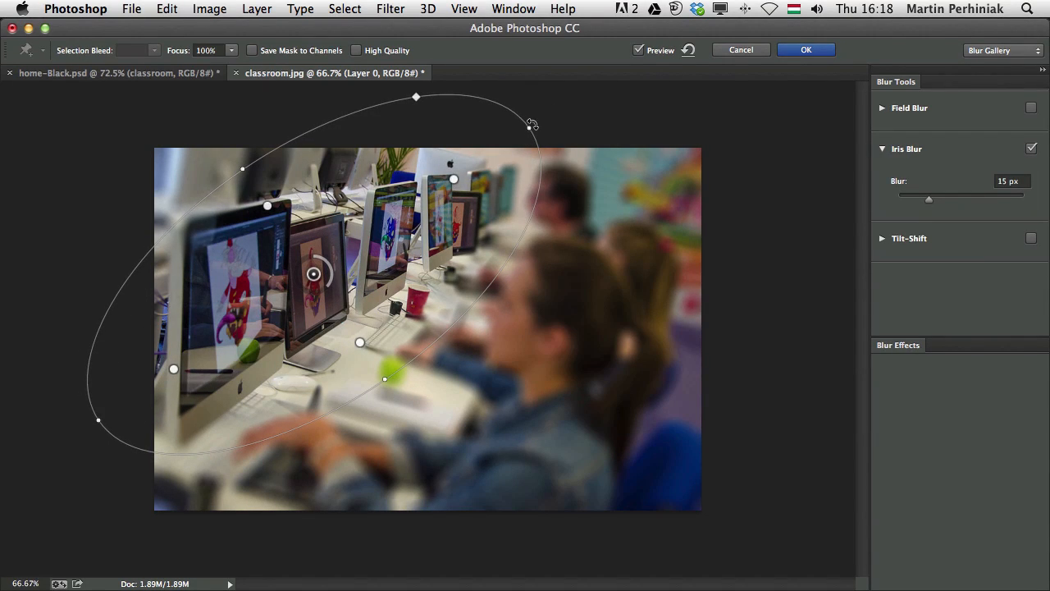
drag(532, 125, 555, 174)
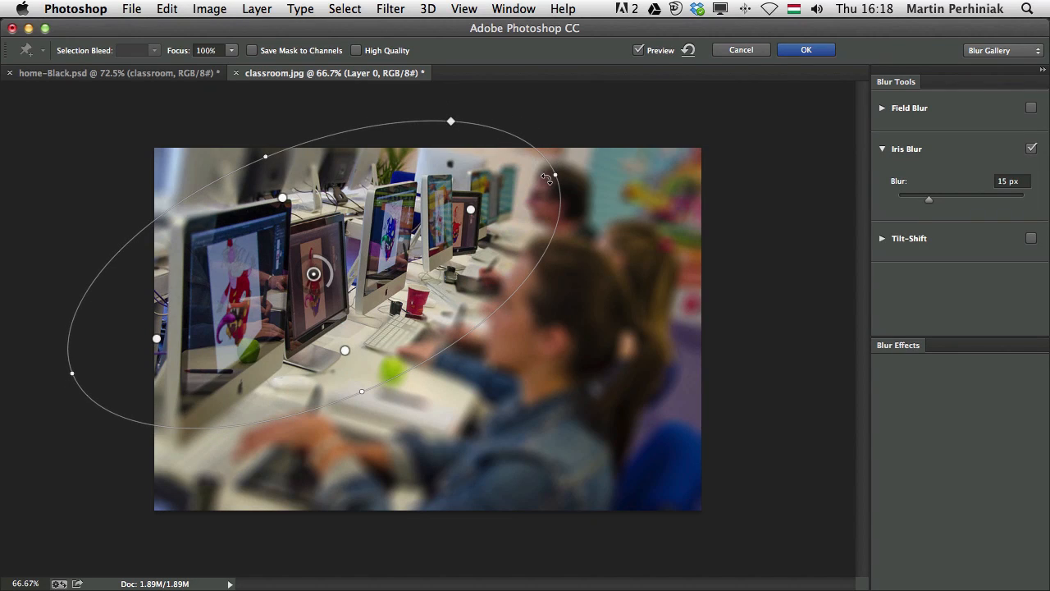
drag(470, 210, 504, 191)
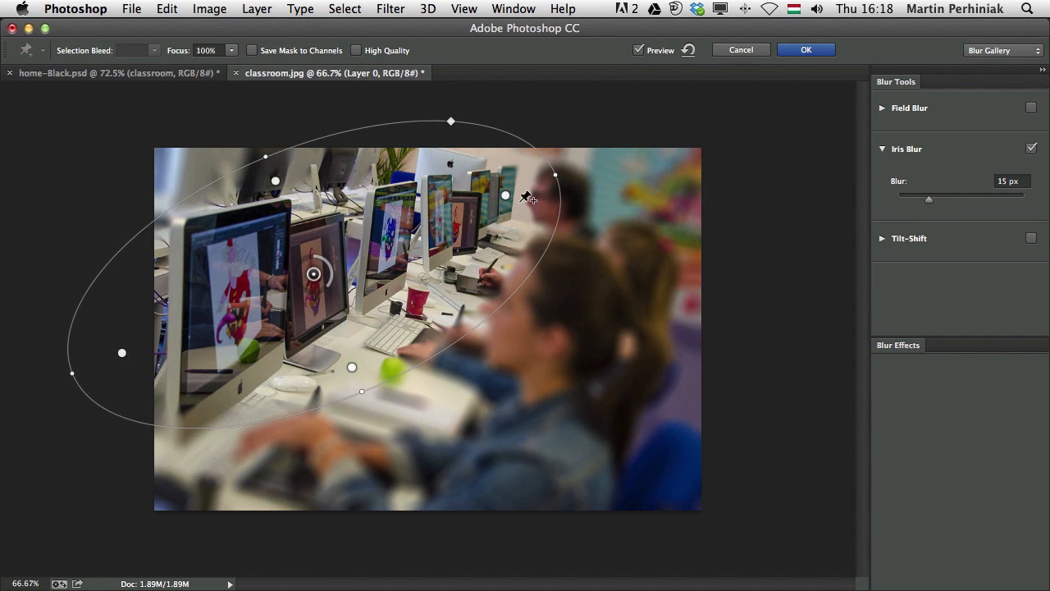
click(802, 51)
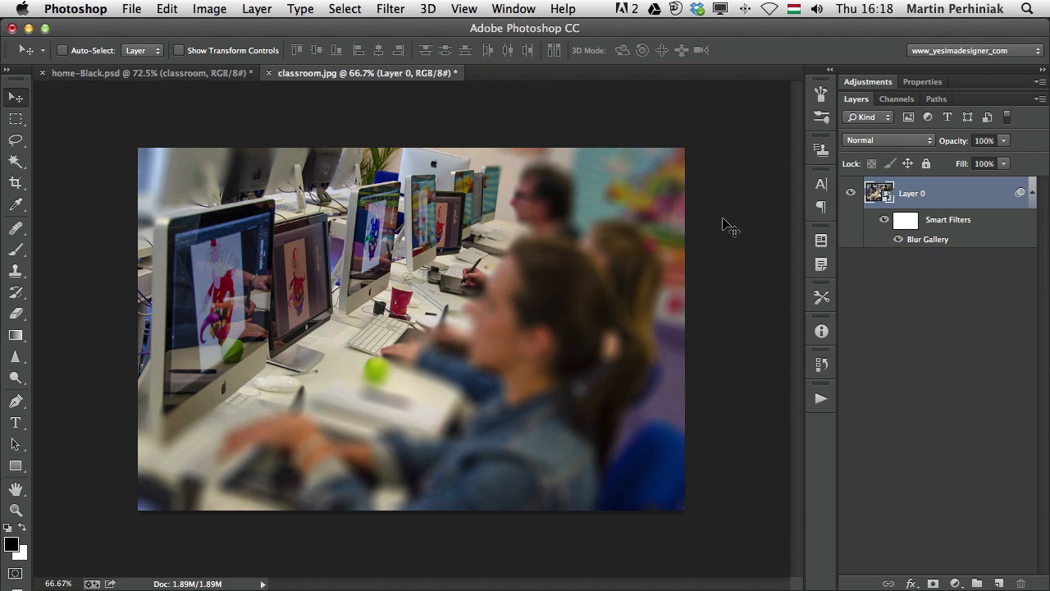
- Edit the Blur Gallery smart filter on Layer 0 and set its Iris Blur to 8 px
double_click(925, 242)
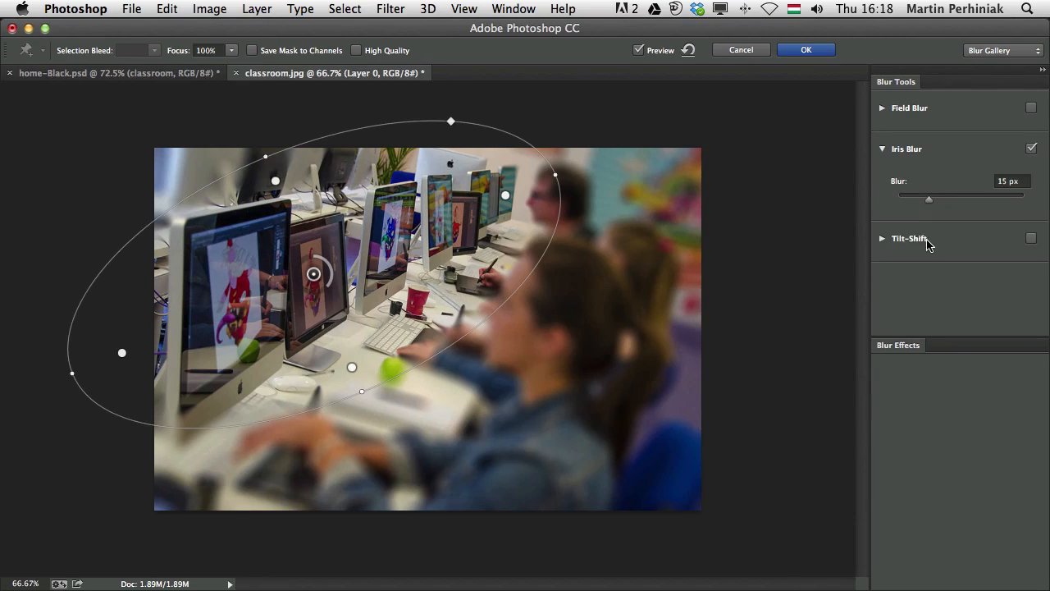
drag(927, 200, 919, 201)
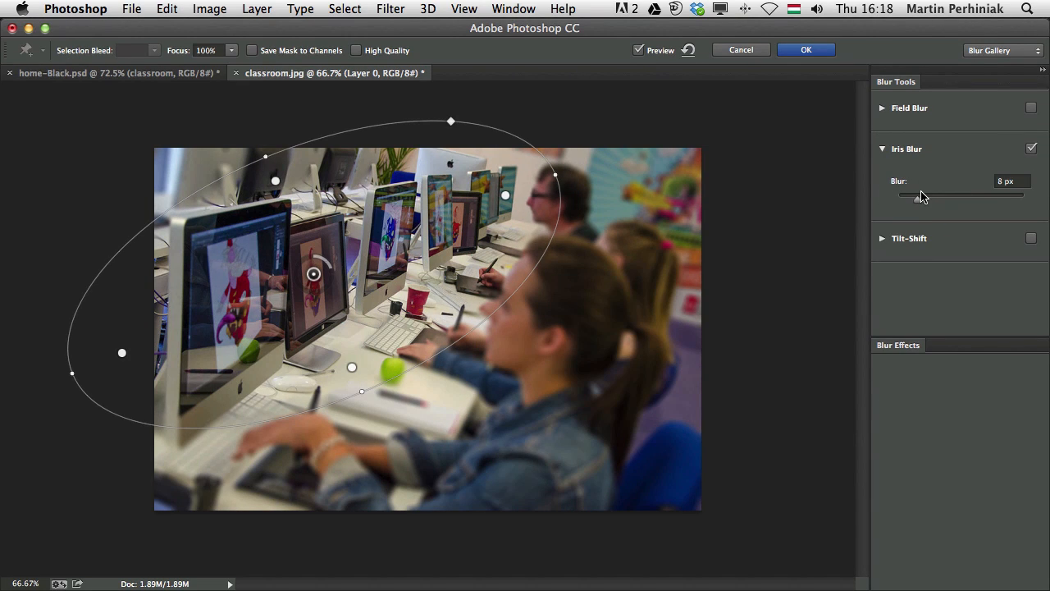
click(808, 51)
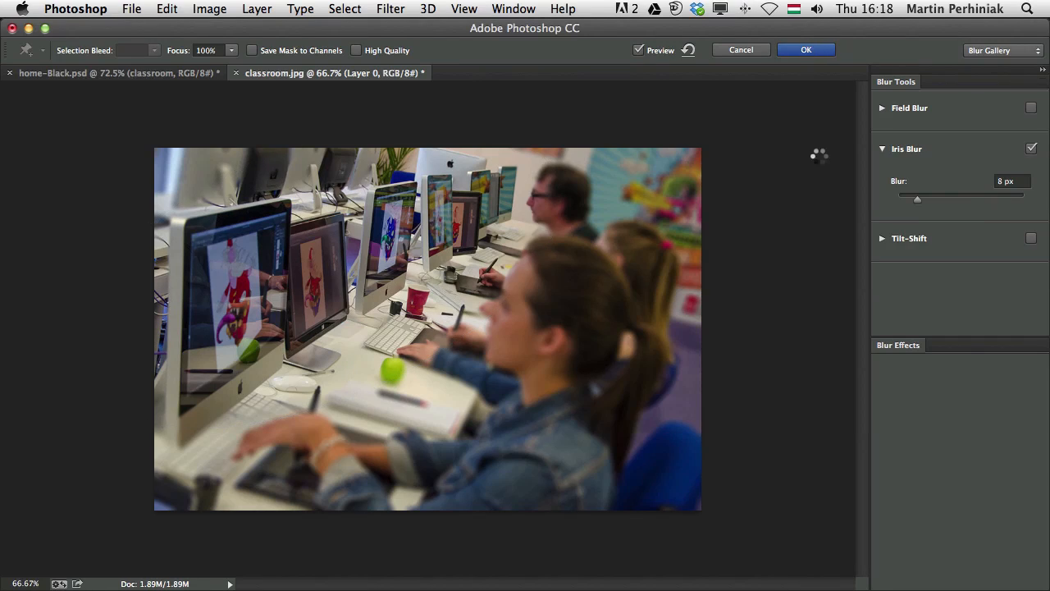
- Save the edited classroom.jpg Smart Object contents and close the file to return to home-Black.psd
click(132, 9)
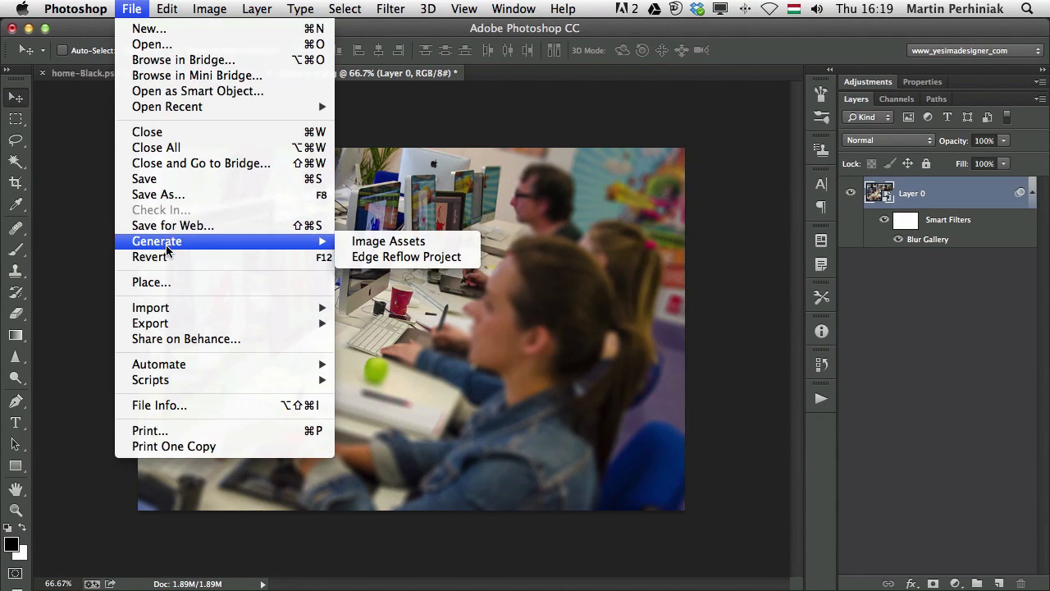
click(148, 178)
key(super+w)
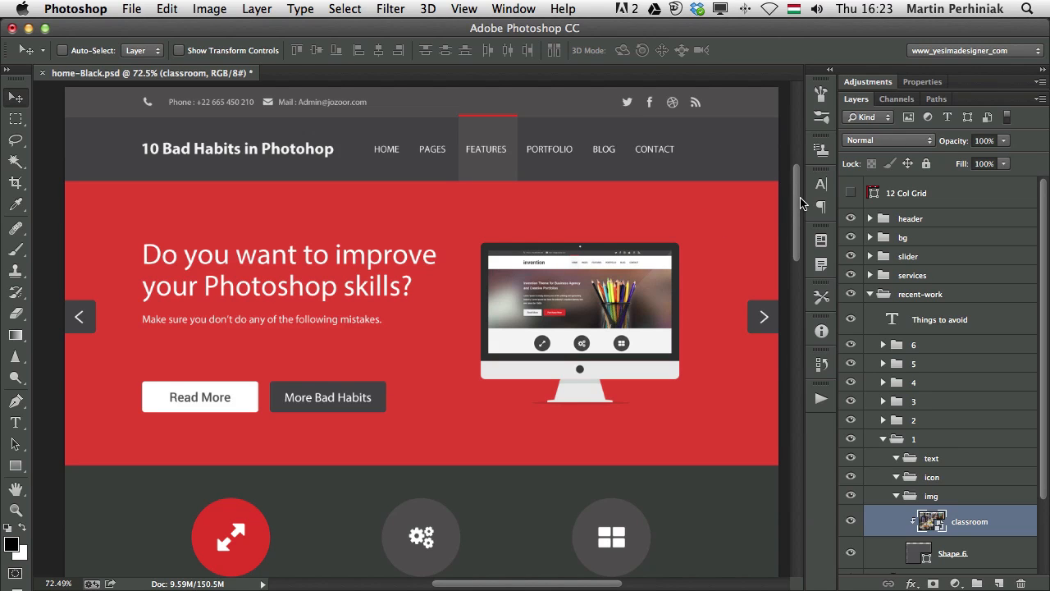
- Look over the web page layout in home-Black.psd, panning with the scrollbars and the Hand tool between the header and the services row
mouse_move(798, 204)
mouse_down()
mouse_move(797, 263)
mouse_move(794, 201)
mouse_up()
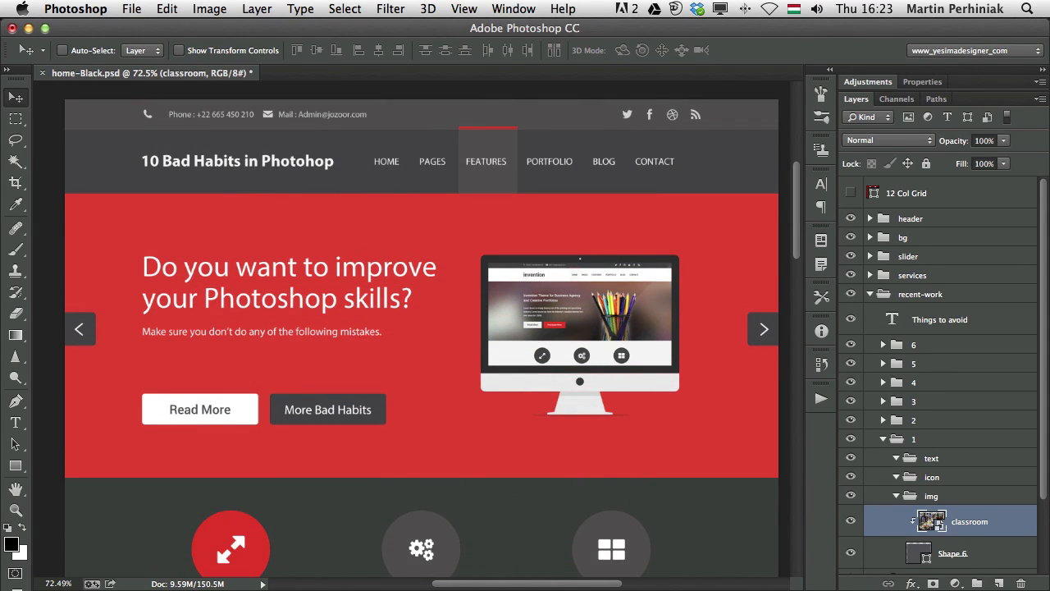
mouse_move(548, 585)
mouse_down()
mouse_move(503, 583)
mouse_move(555, 585)
mouse_up()
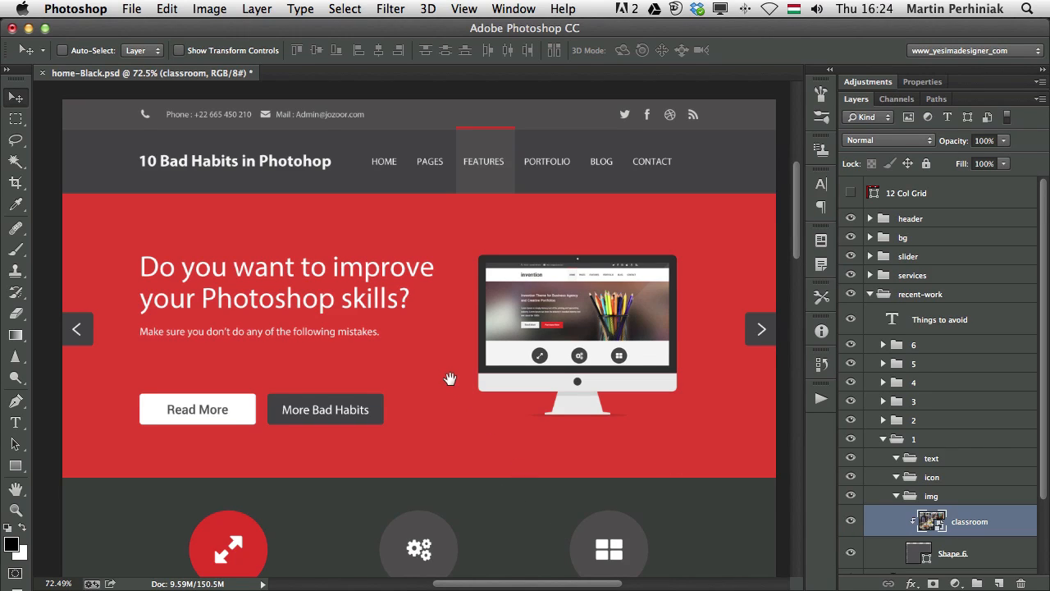
drag(448, 380, 271, 226)
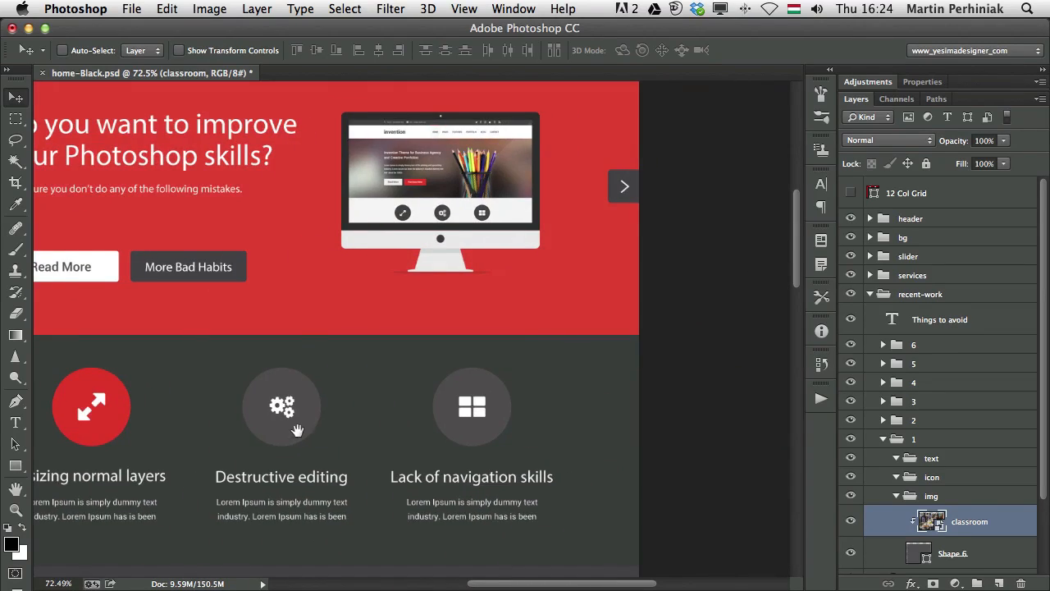
drag(389, 401, 445, 323)
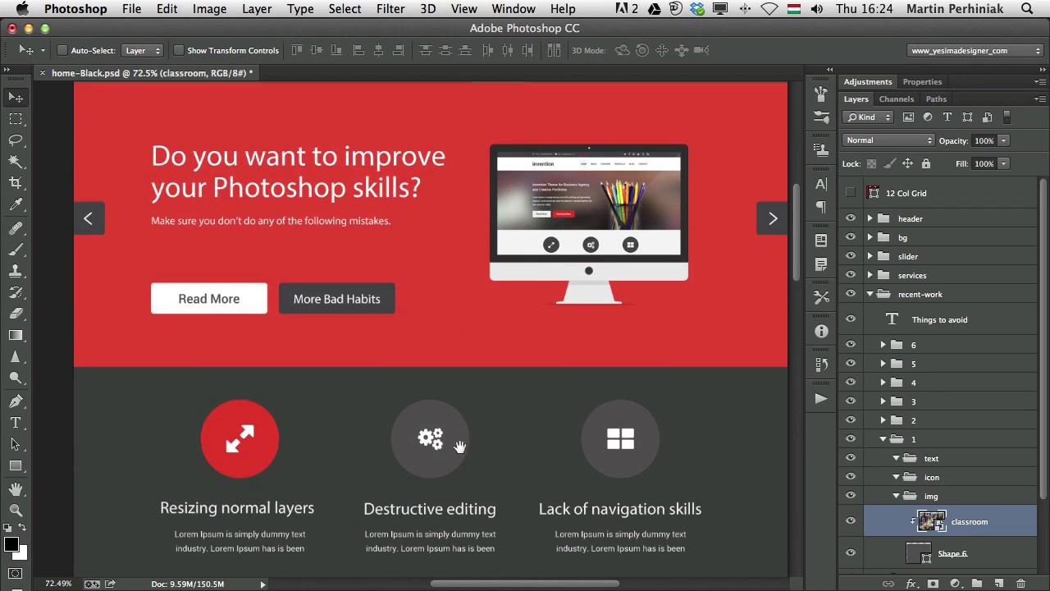
drag(456, 380, 435, 309)
drag(445, 409, 461, 509)
drag(447, 377, 416, 338)
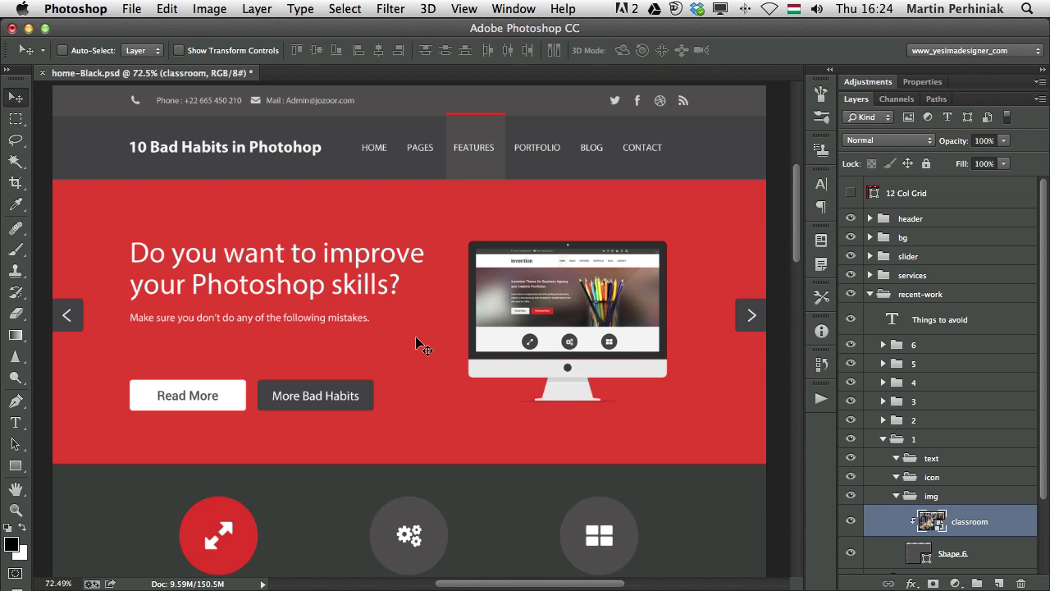
- Use scrubby zoom to view the page layout at about 58%, and then at about 76%
key(z)
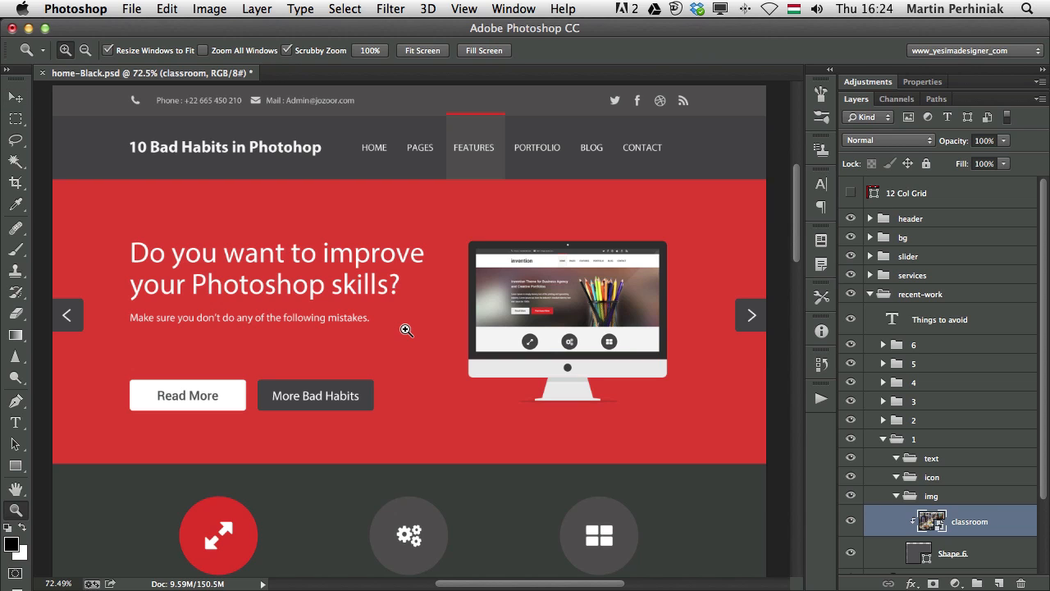
mouse_move(406, 329)
mouse_down()
mouse_move(481, 331)
mouse_move(402, 329)
mouse_up()
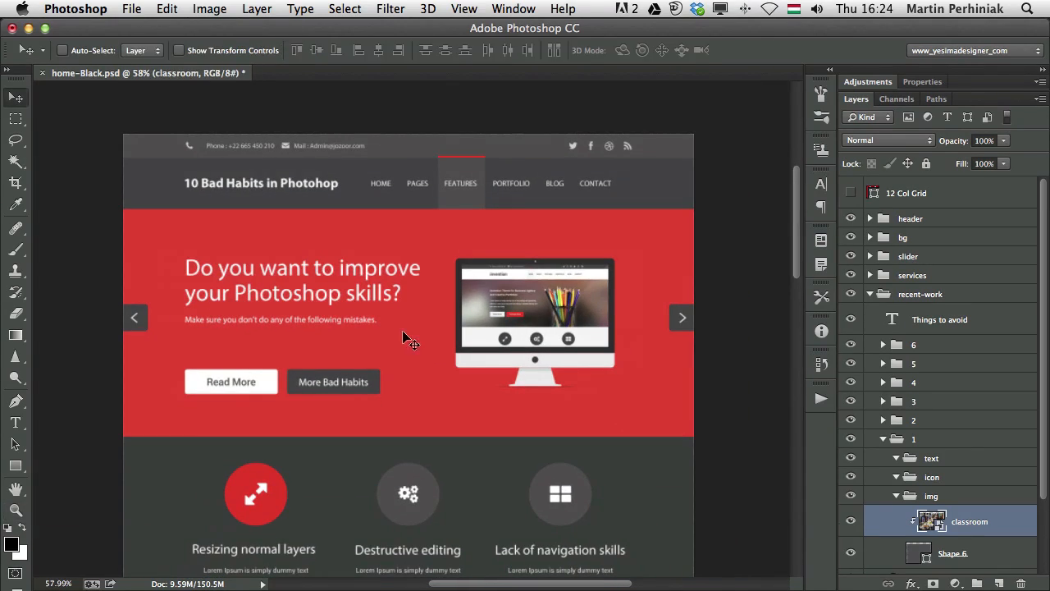
drag(560, 315, 596, 321)
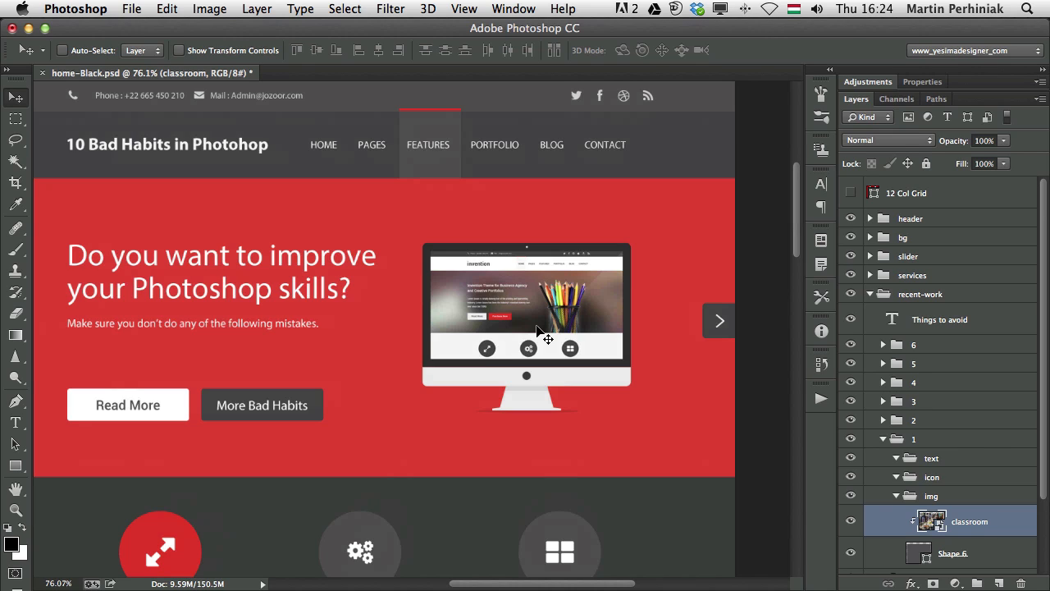
- Use the Hand tool's bird's-eye view to jump to the page footer, and return to the header
key(h)
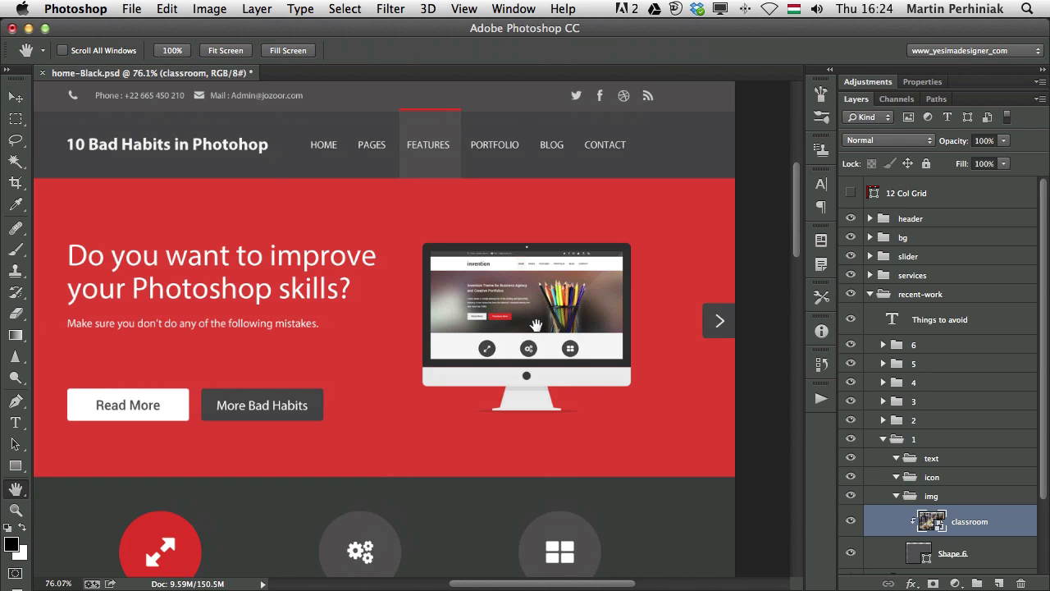
drag(540, 331, 444, 522)
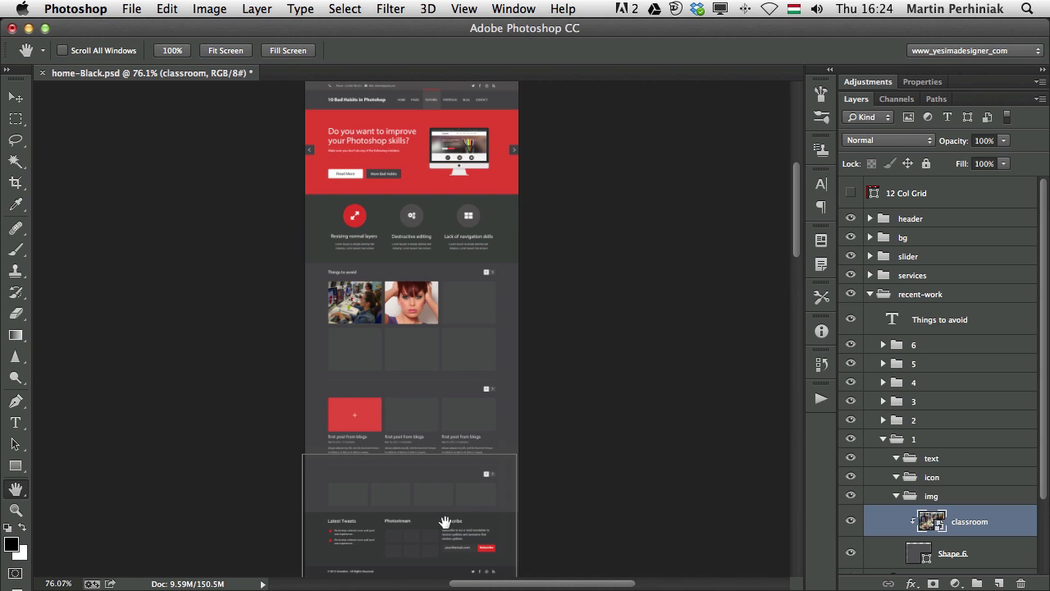
drag(444, 522, 444, 523)
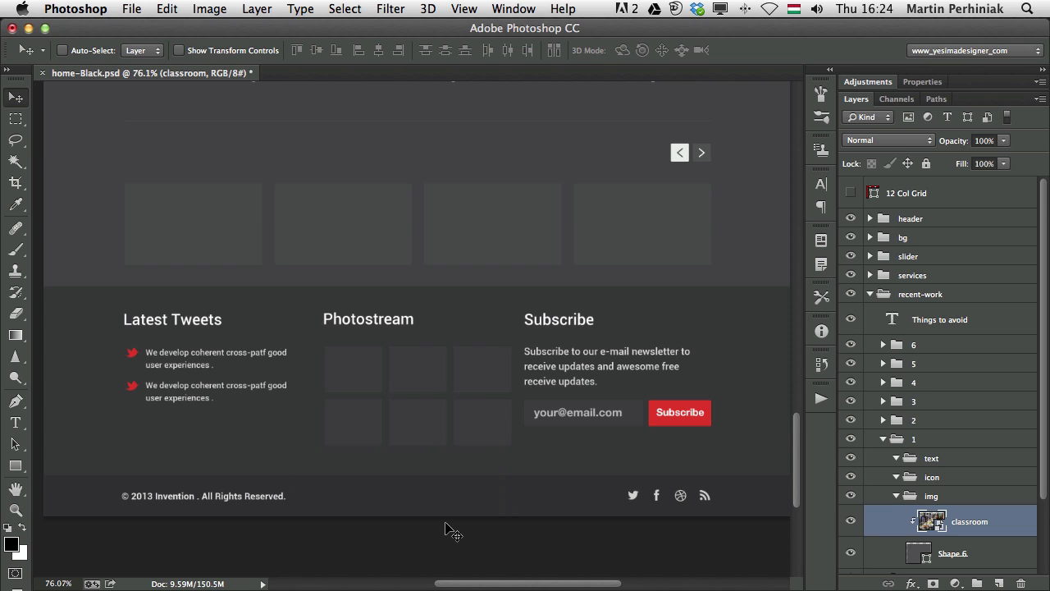
key(h)
drag(462, 363, 424, 148)
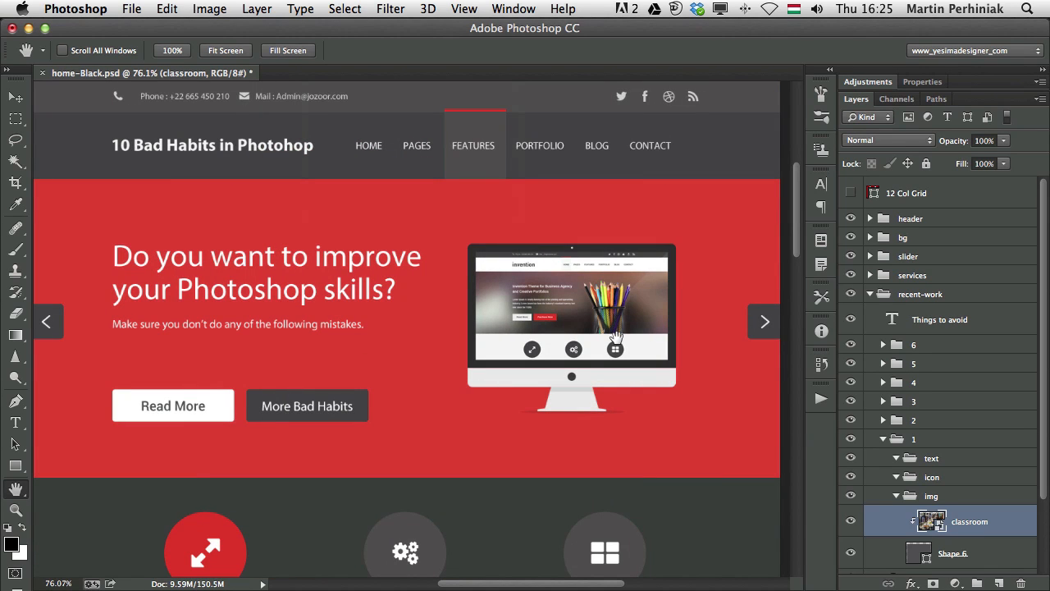
- Show the Navigator, inspect the monitor graphic in the slider through it, and collapse it again
click(524, 8)
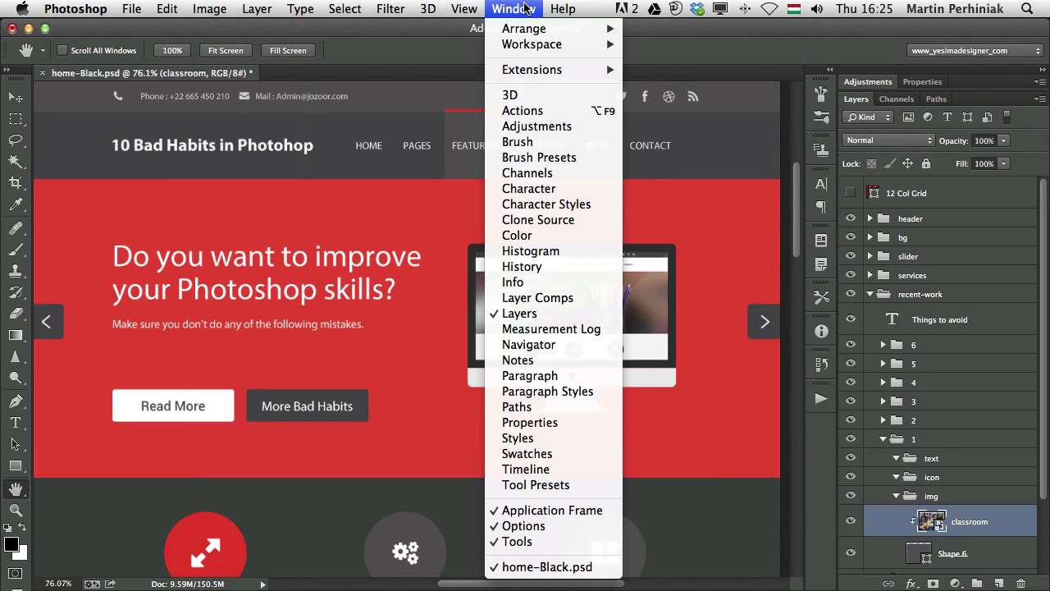
click(555, 345)
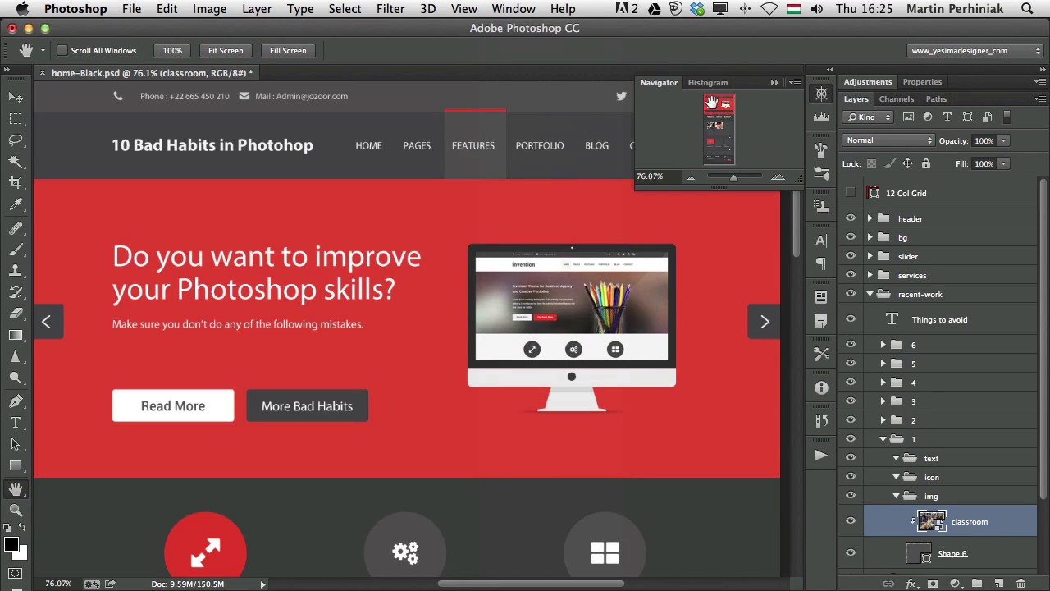
mouse_move(722, 114)
mouse_down()
mouse_move(722, 130)
mouse_move(714, 119)
mouse_move(736, 182)
mouse_move(723, 107)
mouse_move(727, 172)
mouse_move(710, 121)
mouse_move(726, 108)
mouse_up()
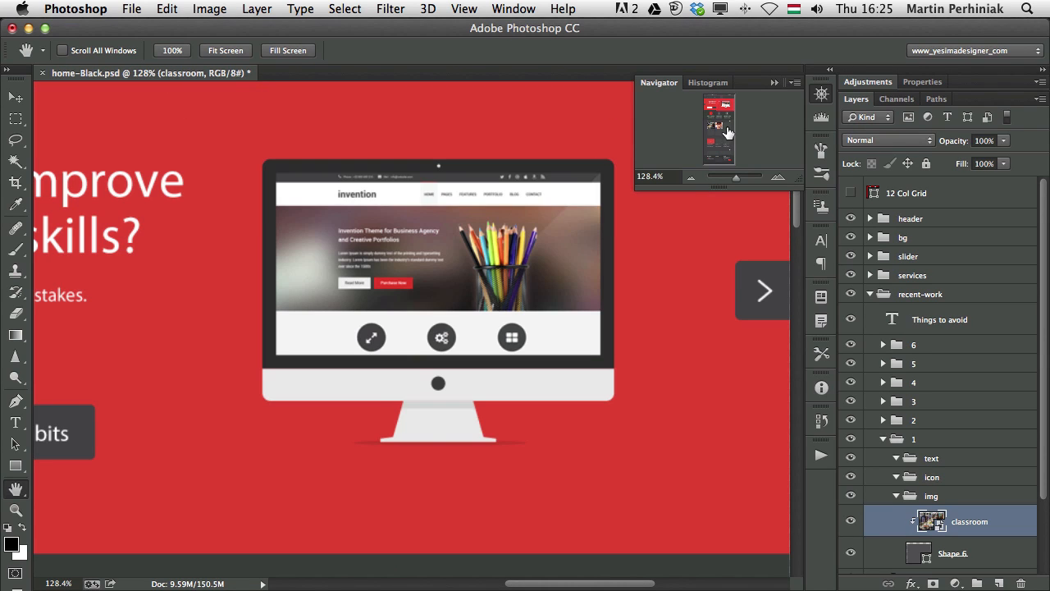
click(821, 96)
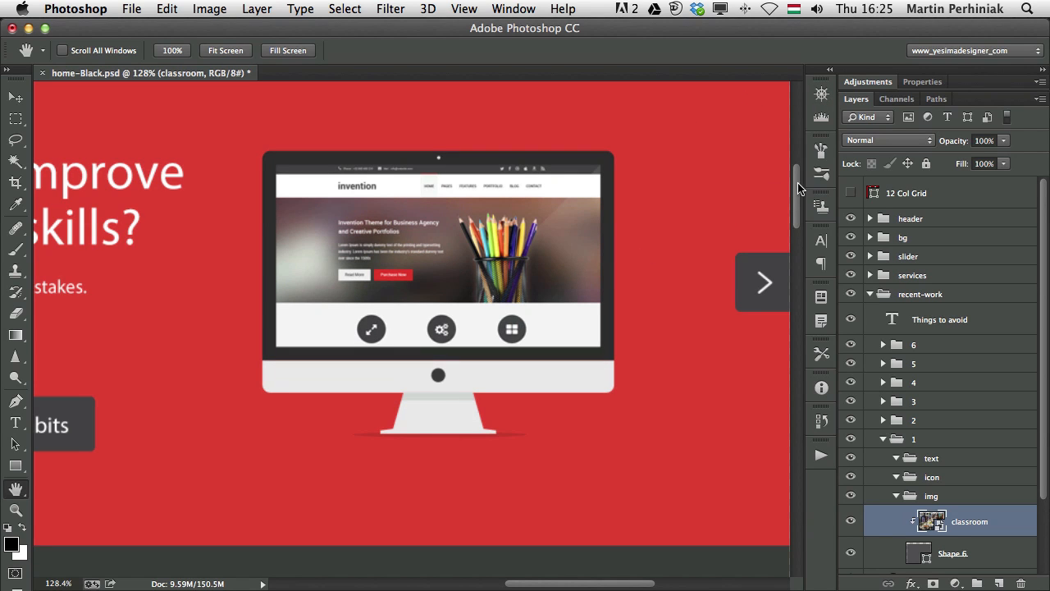
mouse_move(802, 190)
mouse_down()
mouse_move(800, 217)
mouse_move(797, 175)
mouse_up()
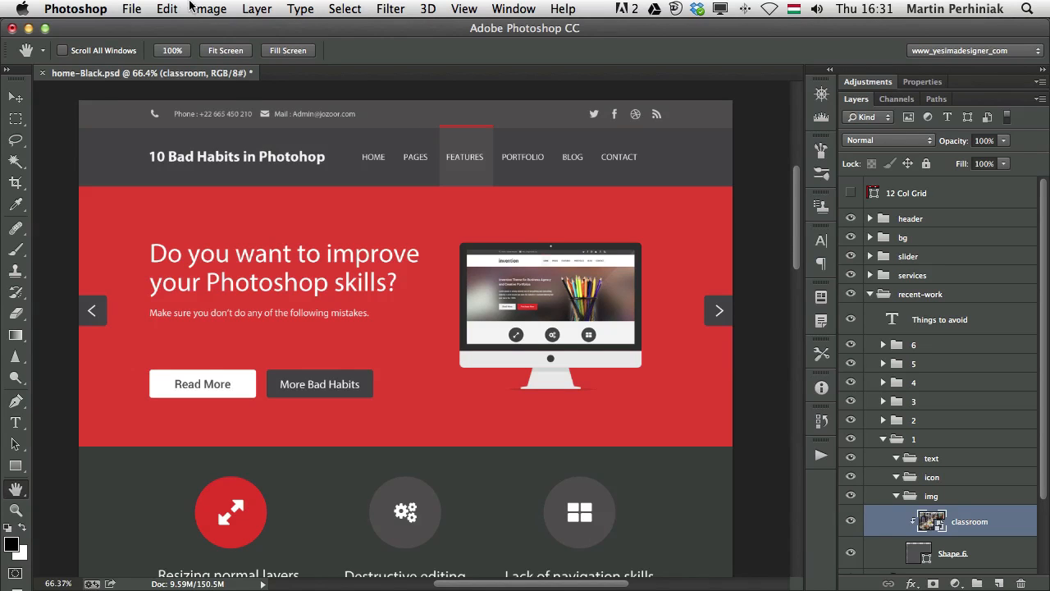
- Switch to Adobe Bridge and inspect light_sculpting.CR2 in a full-screen preview, magnified to 100% around the eyes
click(130, 7)
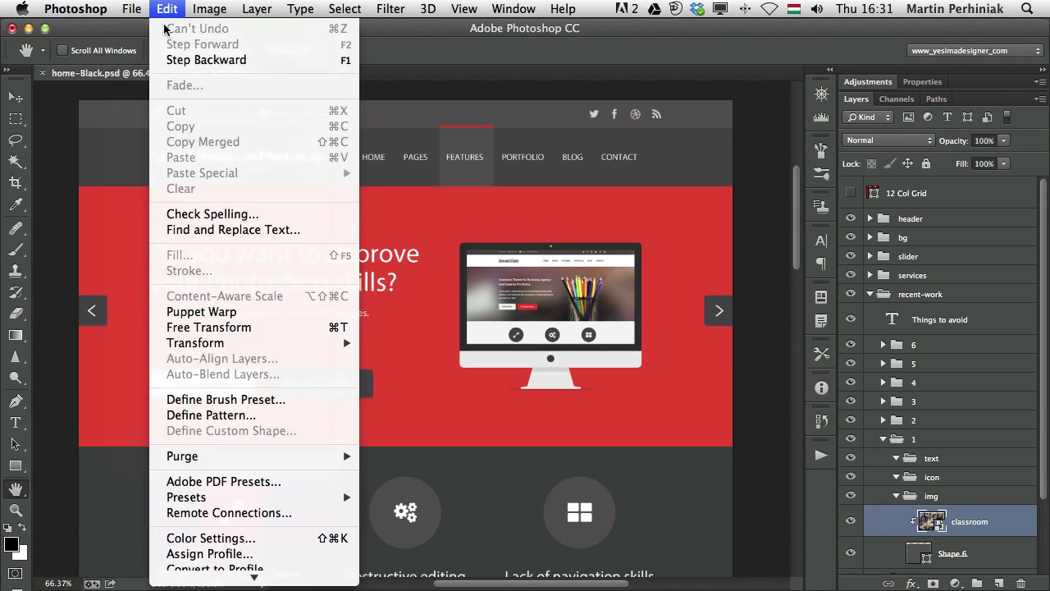
click(150, 63)
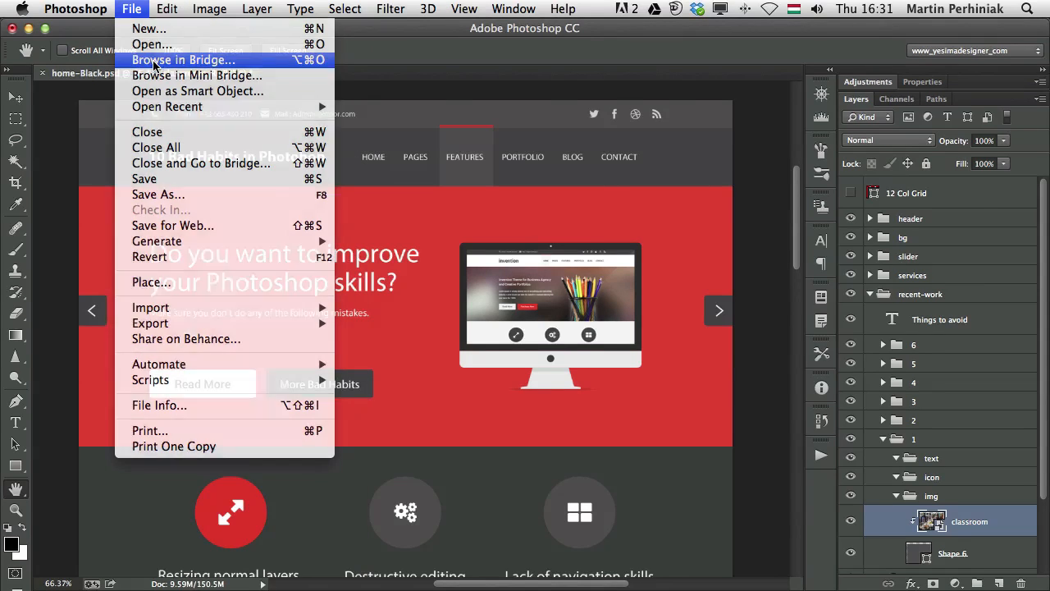
click(490, 394)
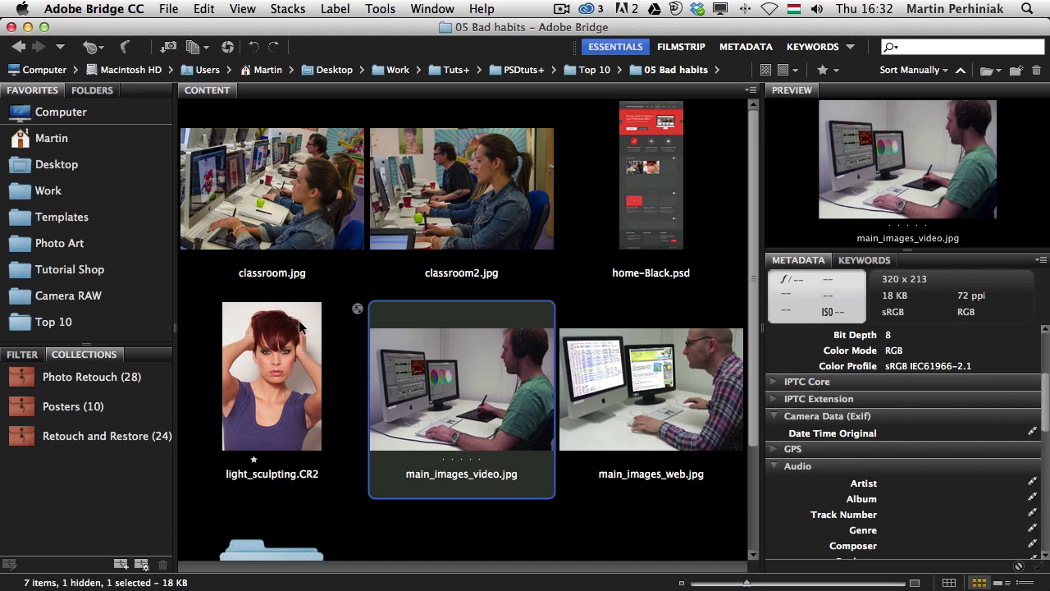
click(300, 417)
key(space)
click(511, 168)
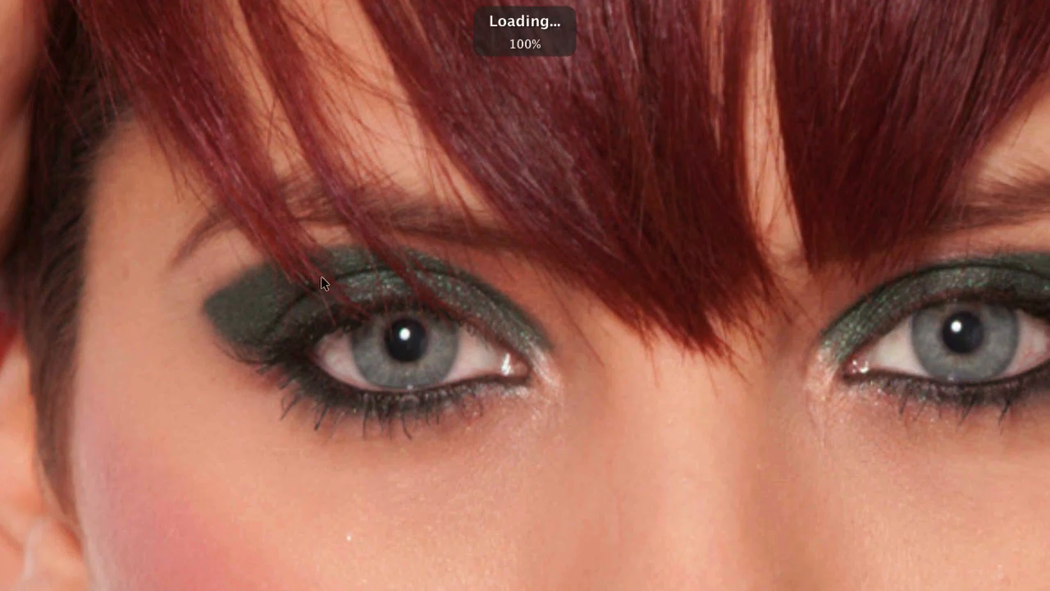
click(362, 235)
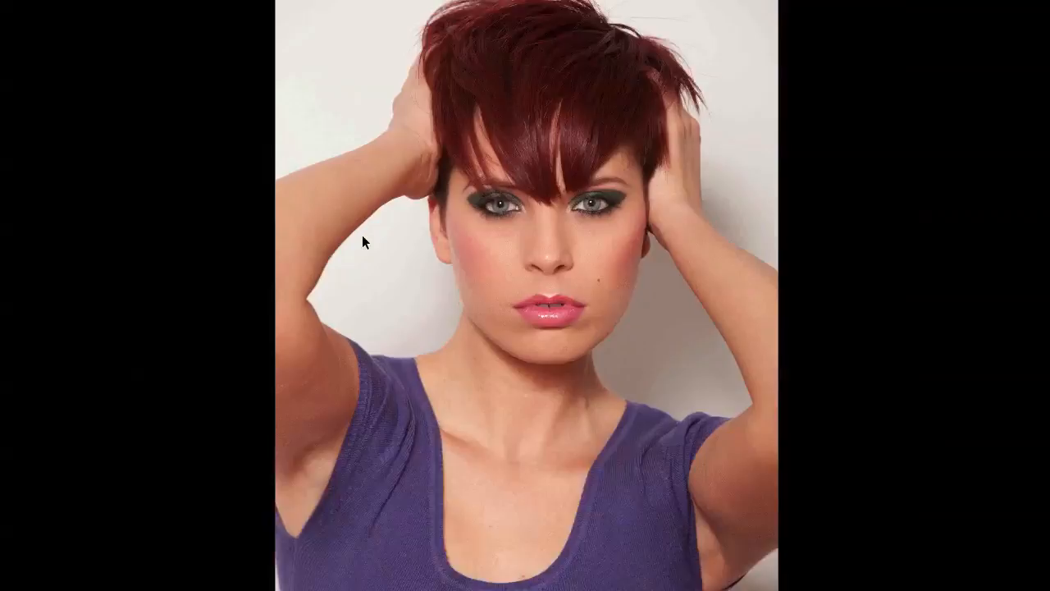
key(space)
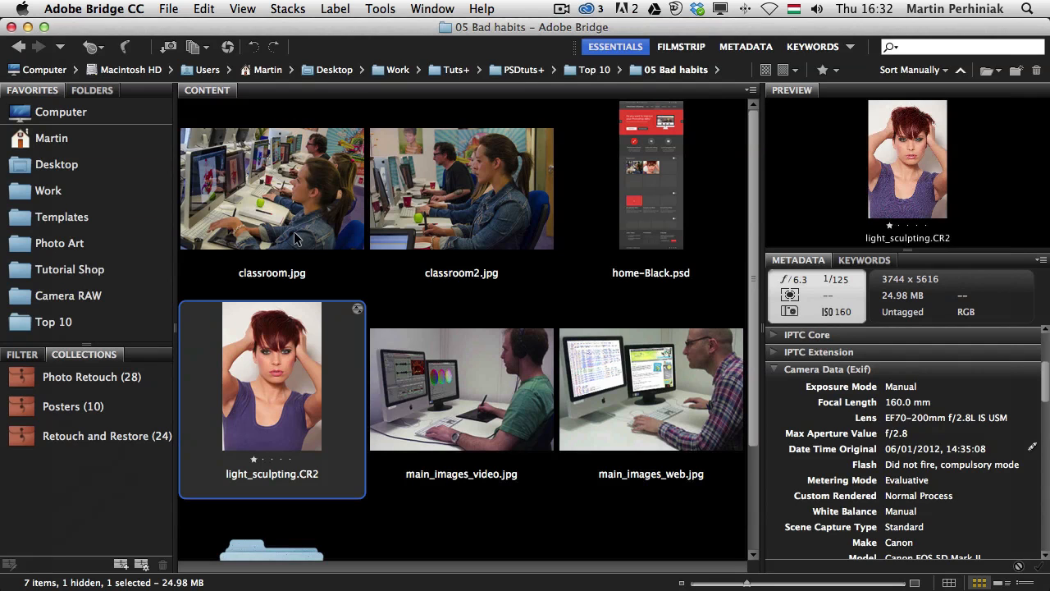
- Compare classroom.jpg and classroom2.jpg side by side in Review Mode, using a 100% loupe on the man with glasses in each photo
click(318, 187)
super+click(476, 204)
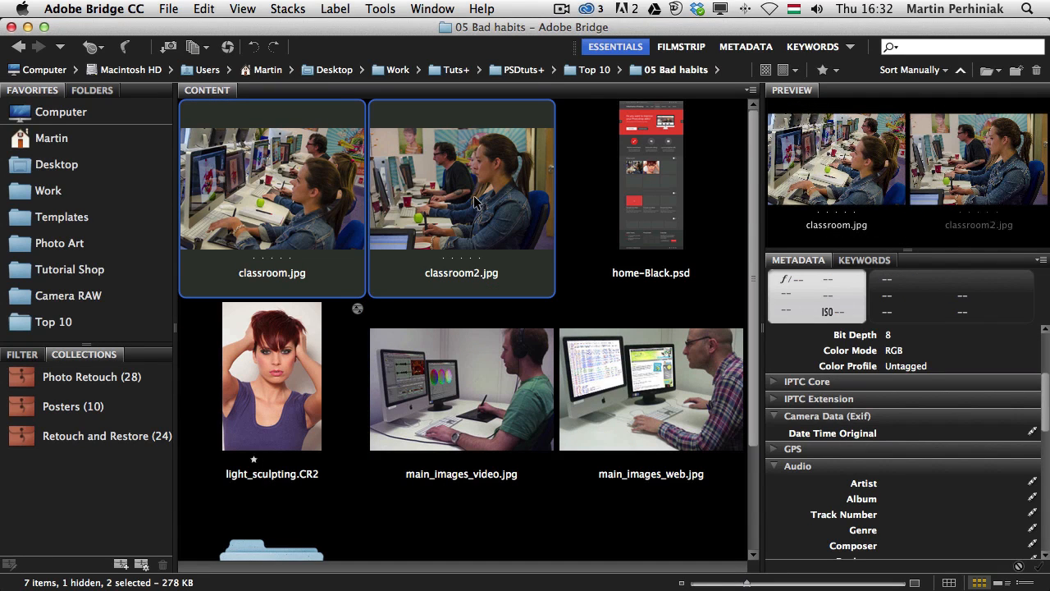
key(super+b)
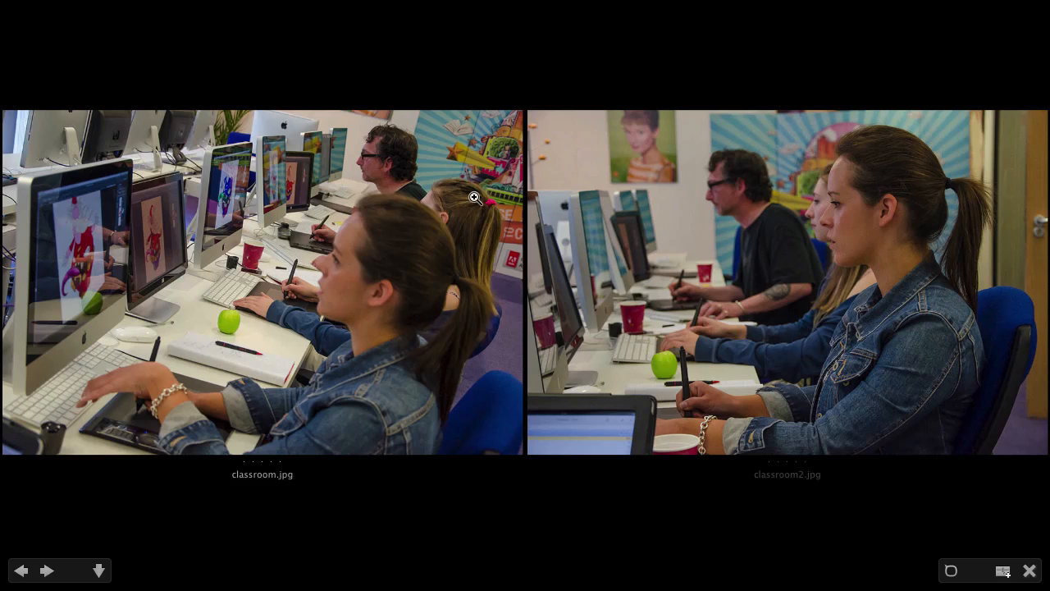
click(376, 156)
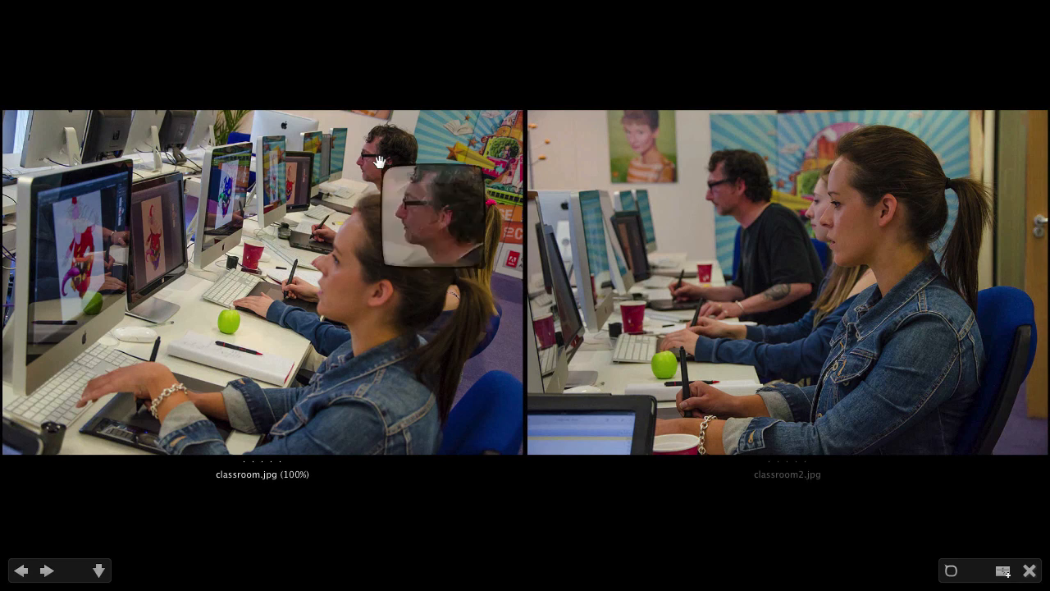
click(725, 206)
drag(758, 240, 743, 225)
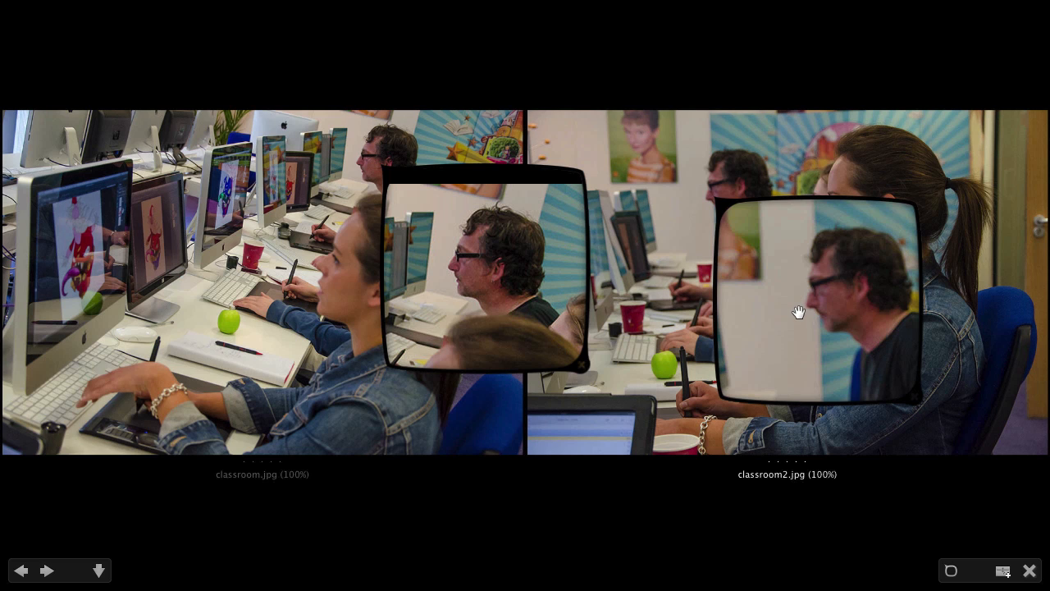
drag(771, 273, 733, 274)
key(Escape)
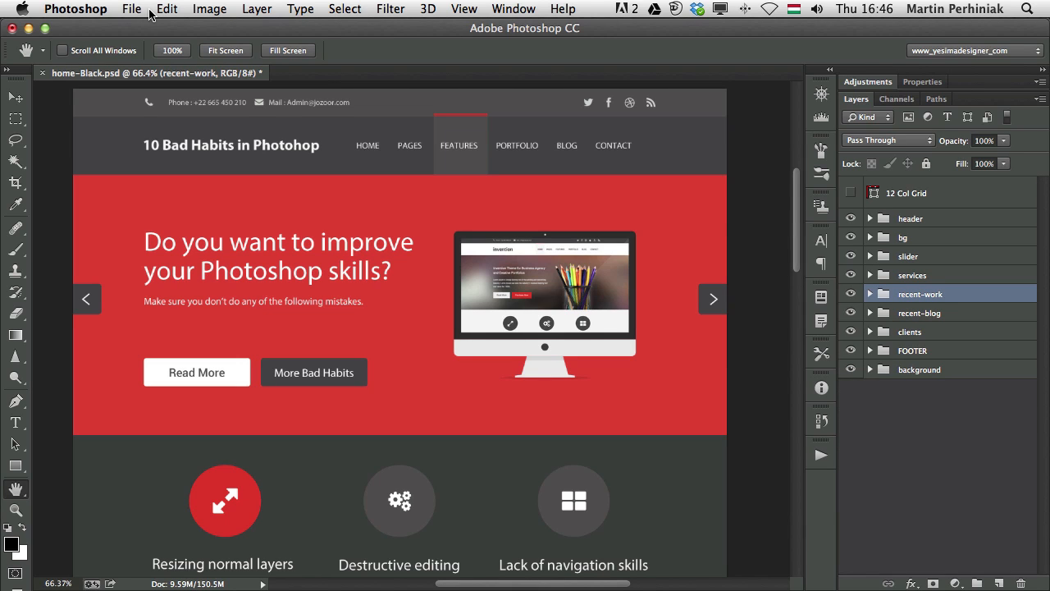
- Start Save As for home-Black.psd and open the list of available file formats
click(129, 10)
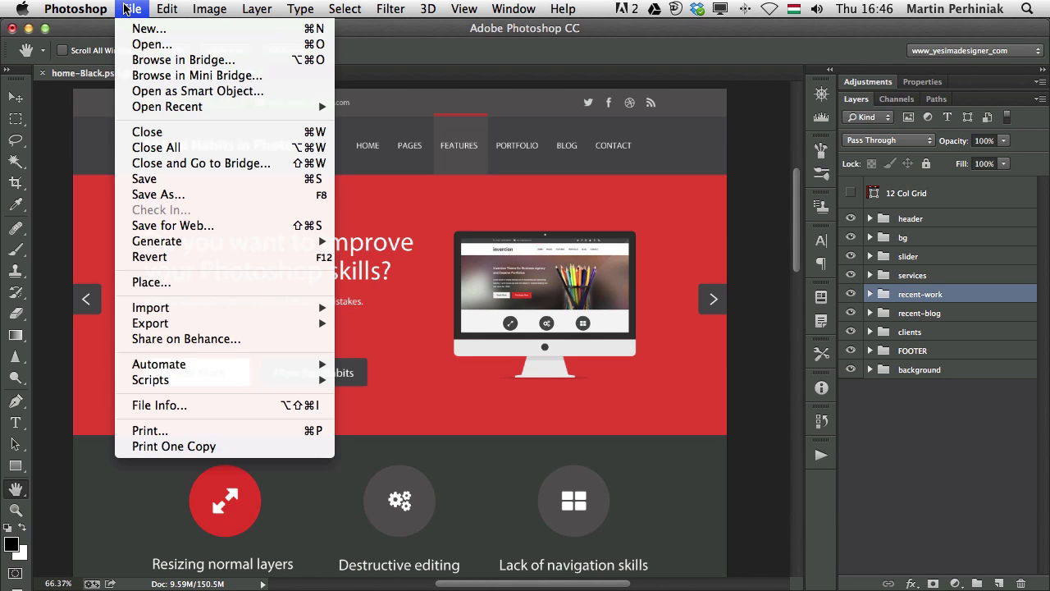
click(195, 193)
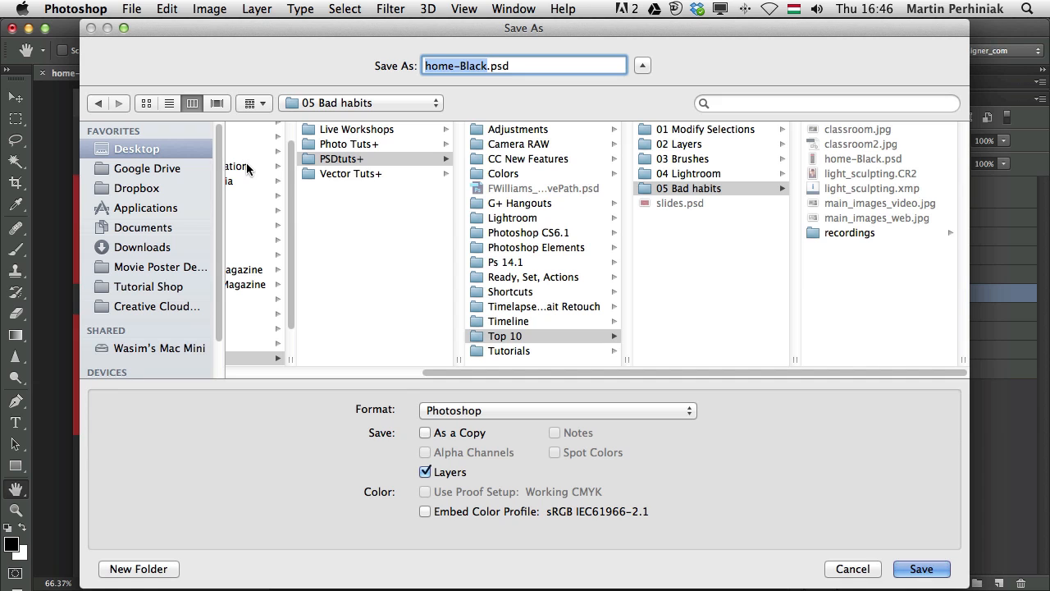
click(456, 411)
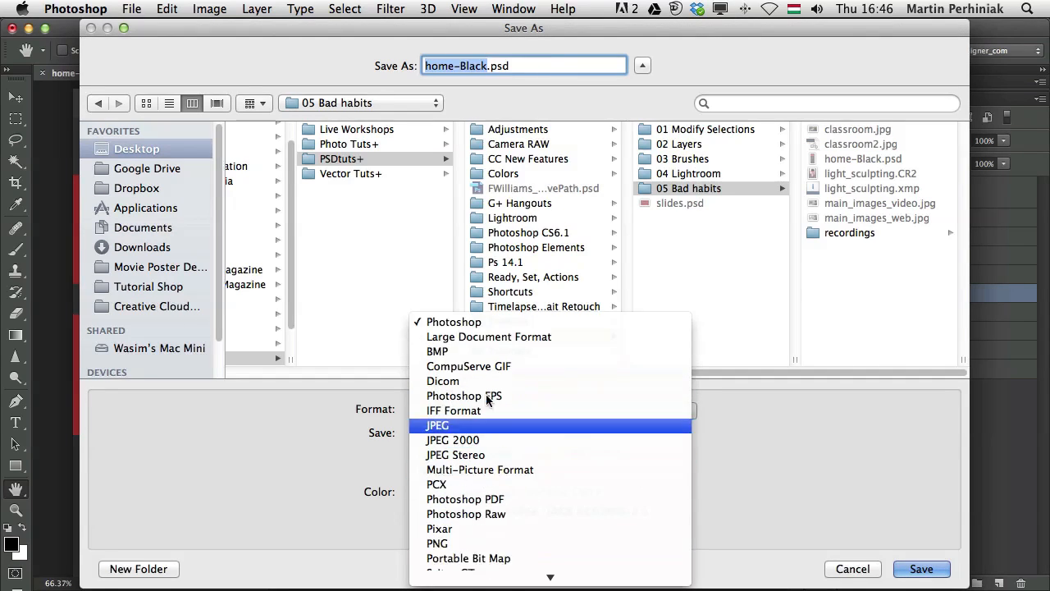